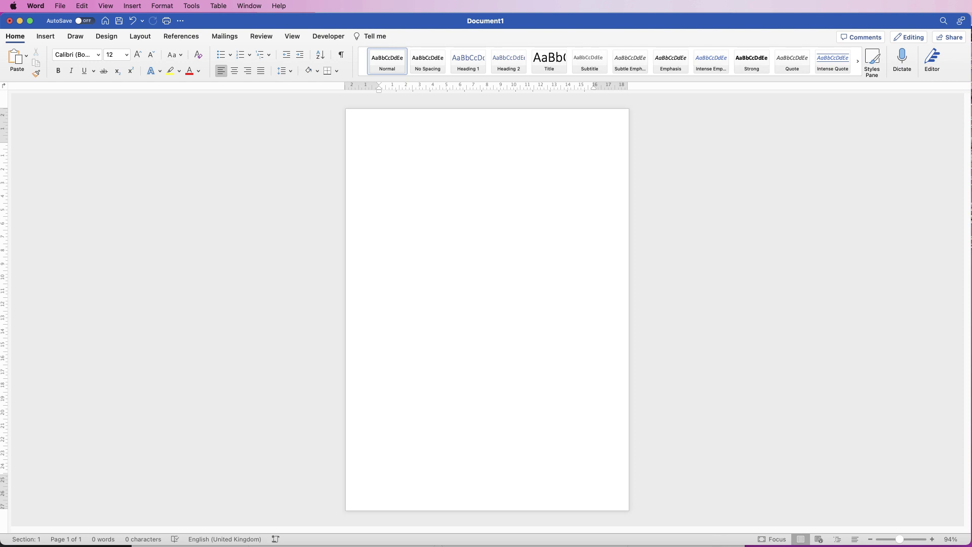
# Switch to the ChatGPT page in Safari, fit its window on the screen and dismiss the custom instructions notice
pyautogui.press('super+Tab')
pyautogui.moveTo(615, 72); pyautogui.dragTo(624, 28)
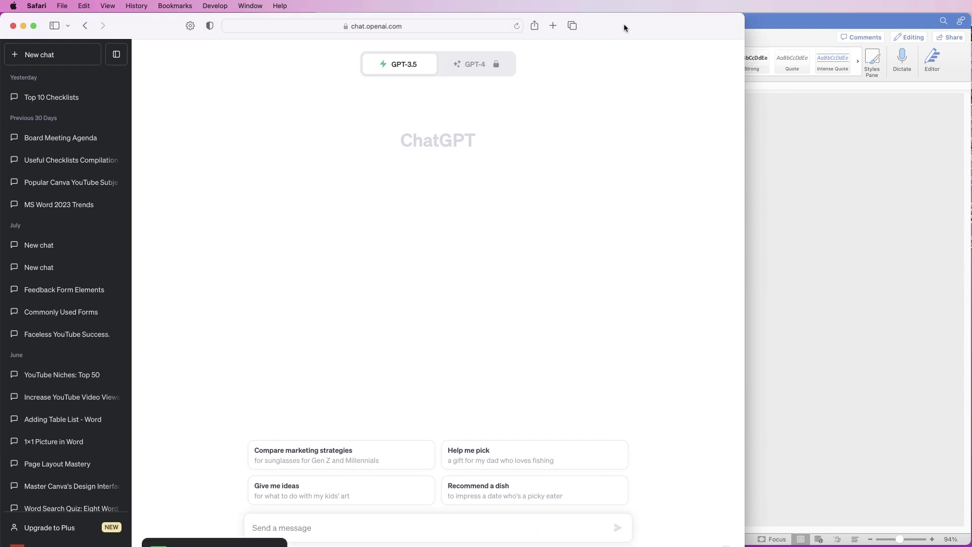
pyautogui.moveTo(744, 546); pyautogui.dragTo(773, 514)
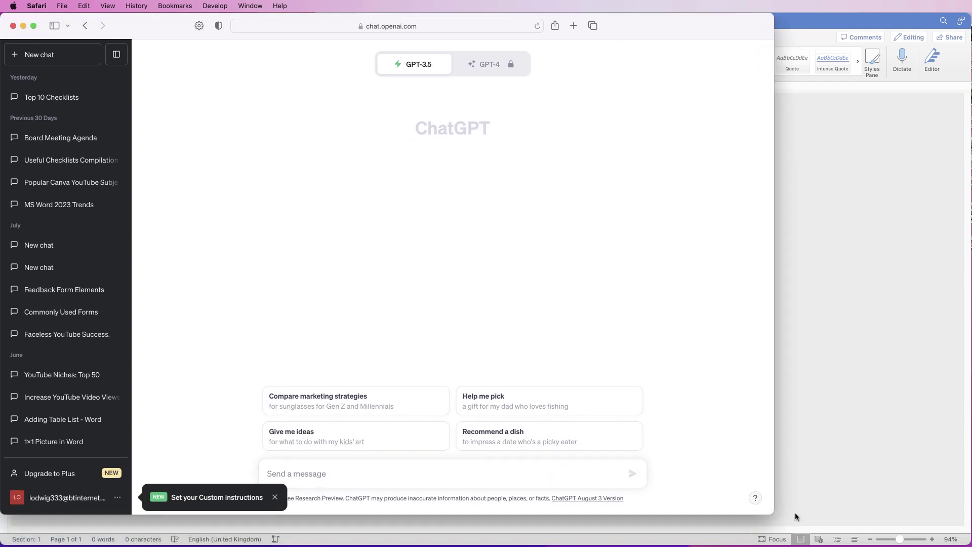
pyautogui.click(274, 498)
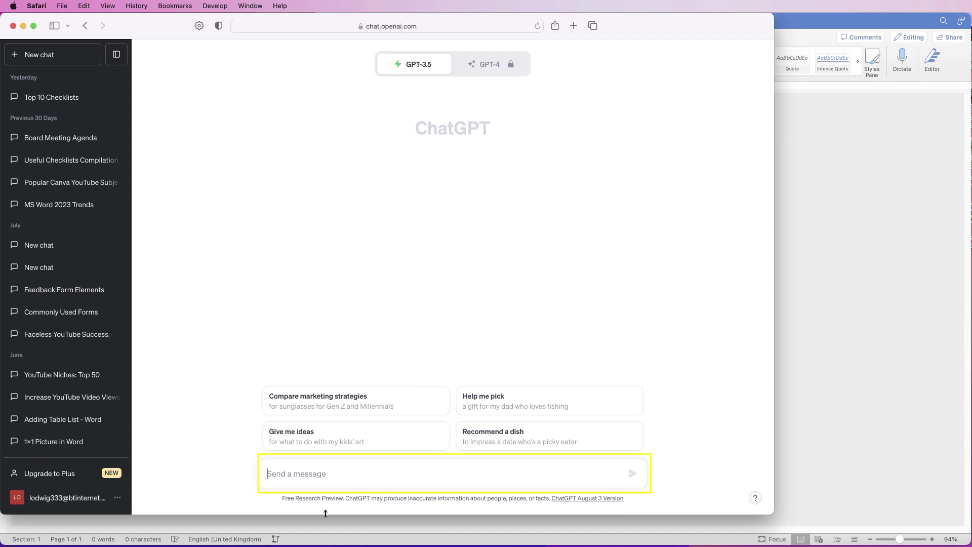
# Ask ChatGPT for a "TRAVEL CHECKLIST"
pyautogui.write('TRAVEL CHE')
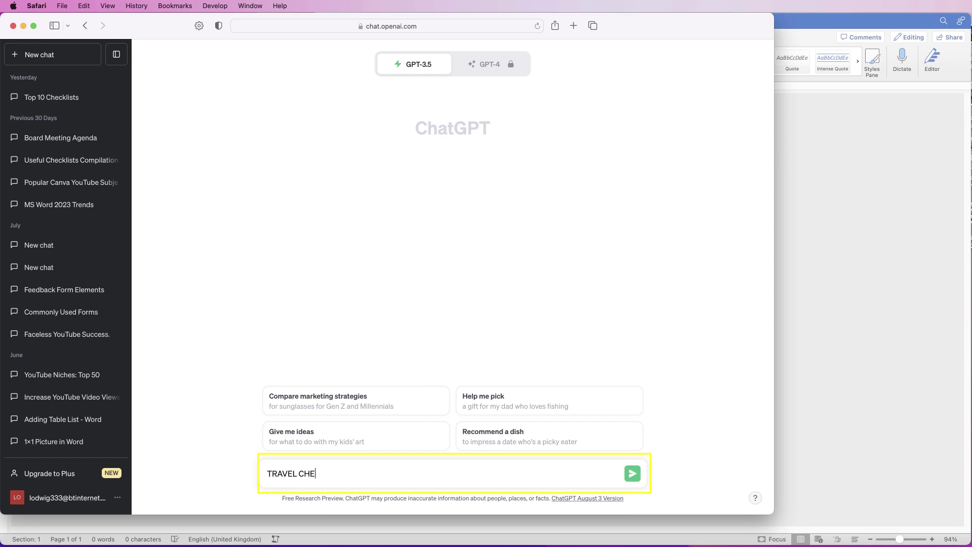
pyautogui.write('CKLIST')
pyautogui.press('Return')
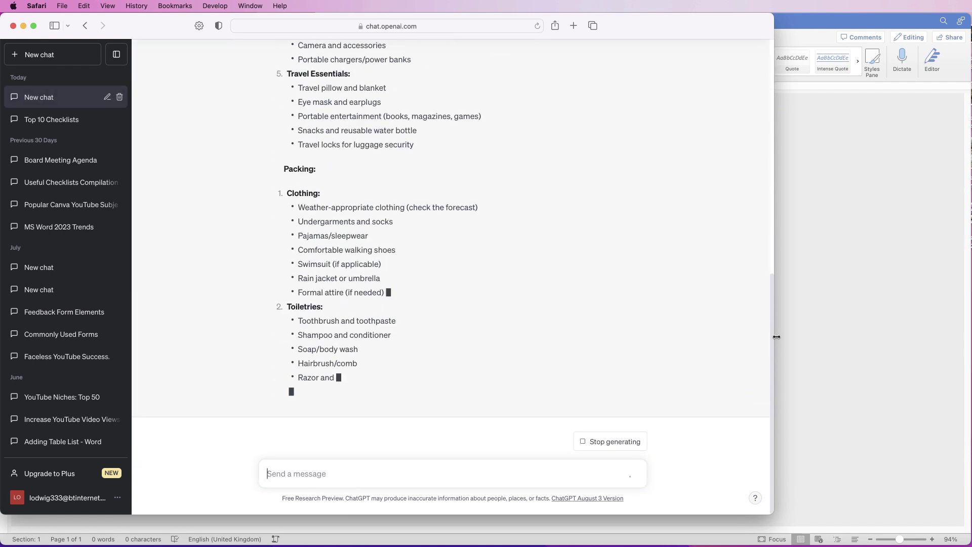
# Copy the generated checklist from "Before You Leave:" through "Lock your luggage" and paste it into the blank Word document
pyautogui.moveTo(770, 339)
pyautogui.mouseDown()
pyautogui.moveTo(777, 42)
pyautogui.moveTo(758, 230)
pyautogui.moveTo(762, 374)
pyautogui.mouseUp()
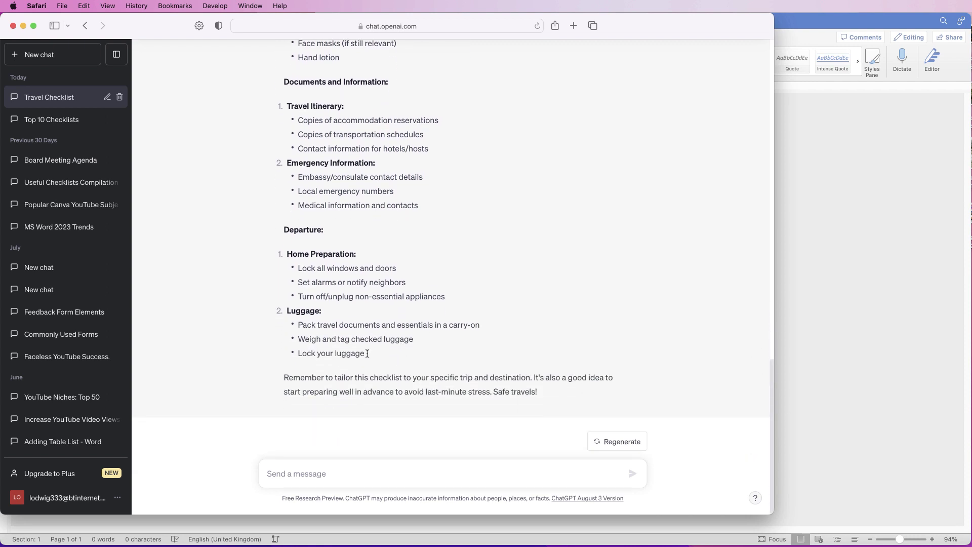
pyautogui.moveTo(368, 353); pyautogui.dragTo(275, 33)
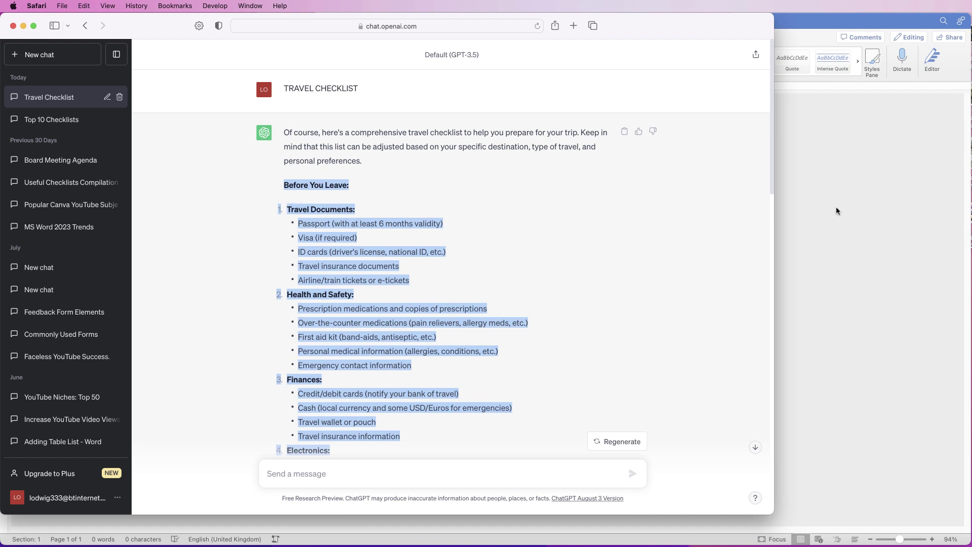
pyautogui.click(831, 221)
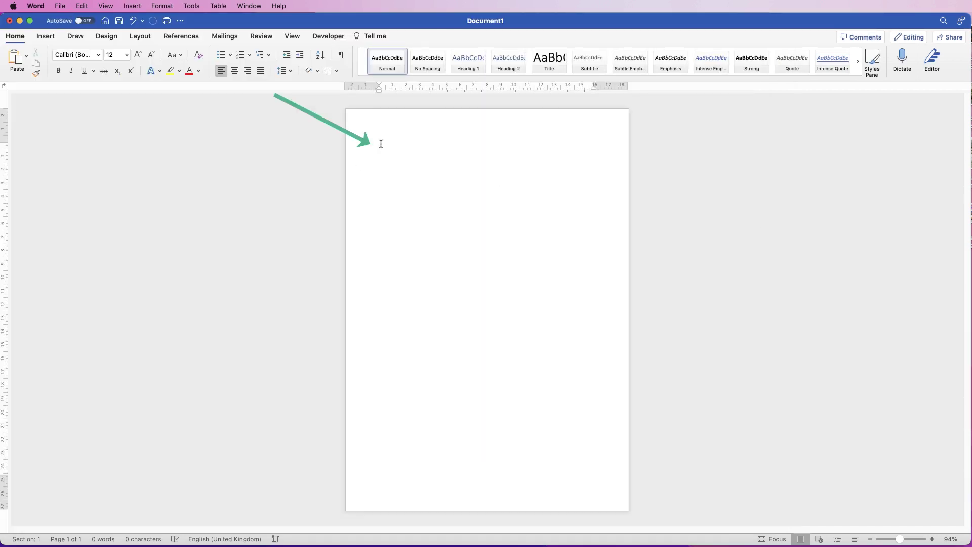
pyautogui.click(11, 56)
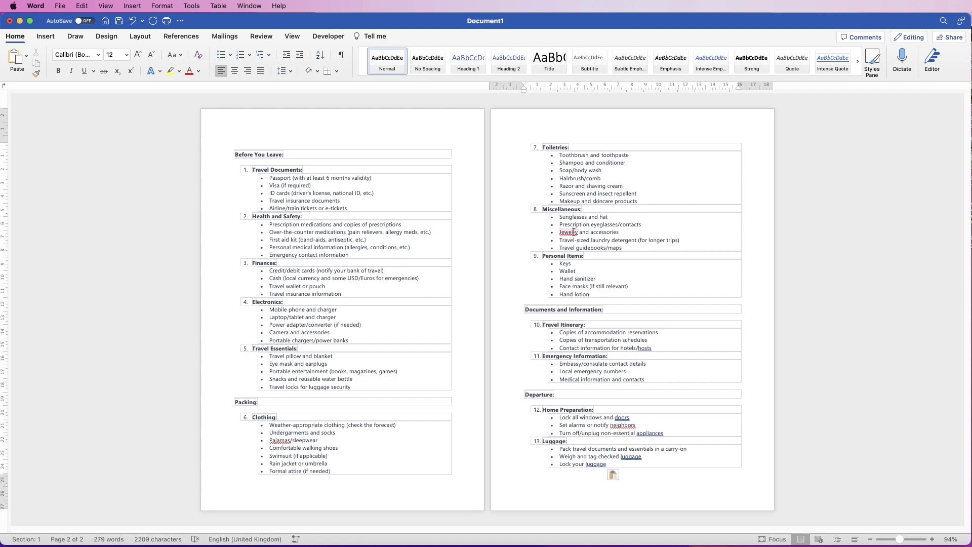
# Correct the flagged spellings under Miscellaneous and Home Preparation to "Jewellery" and "neighbours"
pyautogui.rightClick(570, 234)
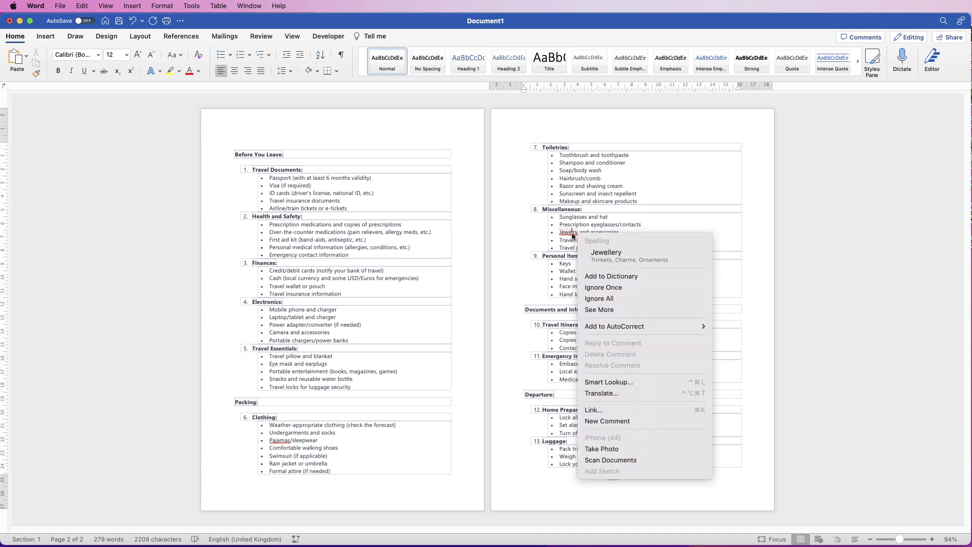
pyautogui.click(603, 256)
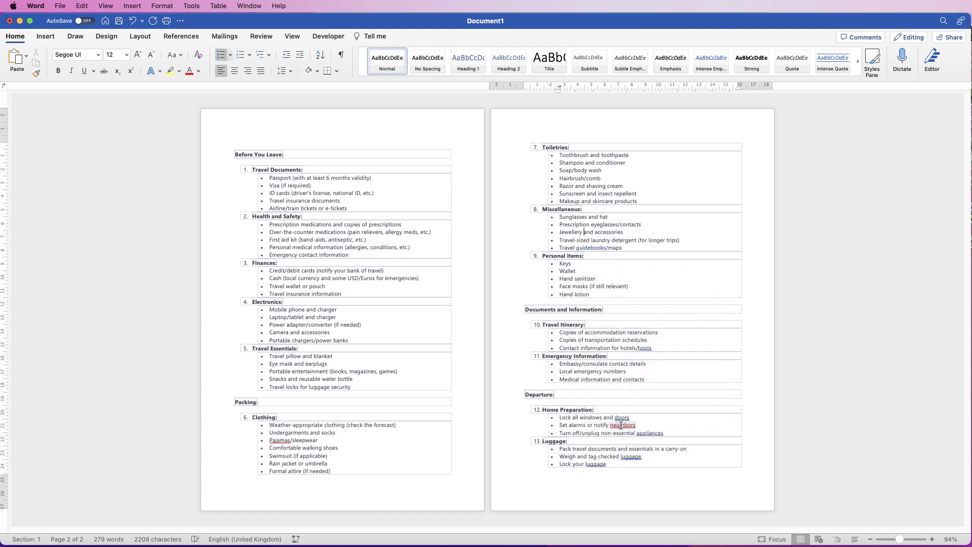
pyautogui.rightClick(622, 428)
pyautogui.click(667, 425)
# Ignore the grammar flags on "doors" and "appliances" in the Home Preparation items
pyautogui.rightClick(623, 419)
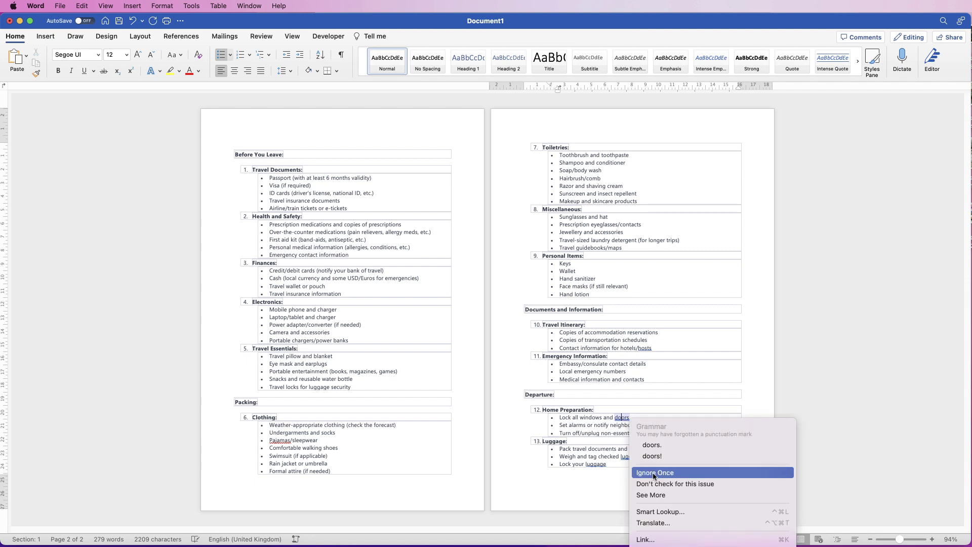
pyautogui.click(653, 473)
pyautogui.rightClick(655, 436)
pyautogui.rightClick(633, 427)
pyautogui.click(651, 479)
pyautogui.rightClick(642, 432)
pyautogui.rightClick(661, 433)
pyautogui.click(684, 487)
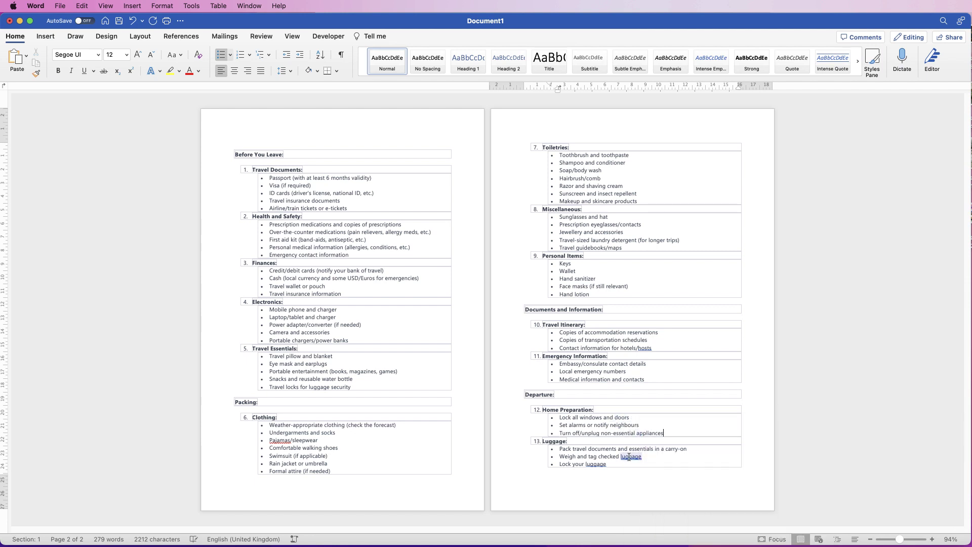
# Ignore the remaining grammar flags on "hosts" and "luggage", and correct the flagged sleepwear spelling to "Pyjamas"
pyautogui.rightClick(645, 348)
pyautogui.click(654, 404)
pyautogui.rightClick(281, 440)
pyautogui.click(316, 423)
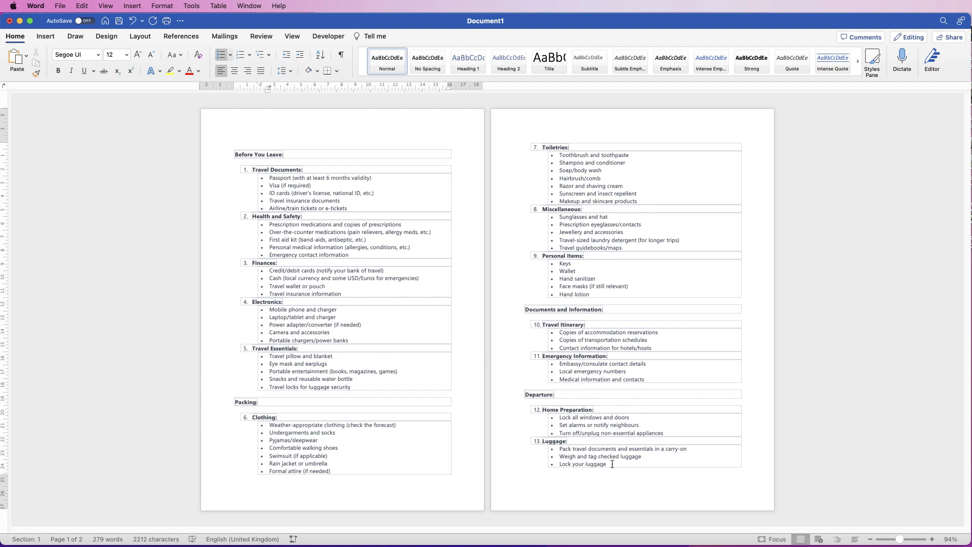
# Try clearing all formatting from the entire checklist at once
pyautogui.moveTo(610, 464); pyautogui.dragTo(230, 159)
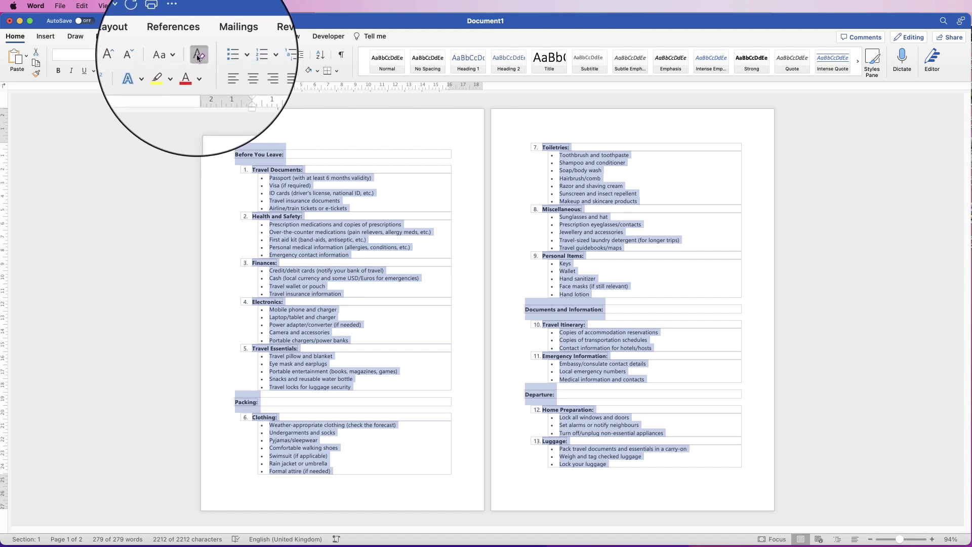
pyautogui.click(198, 54)
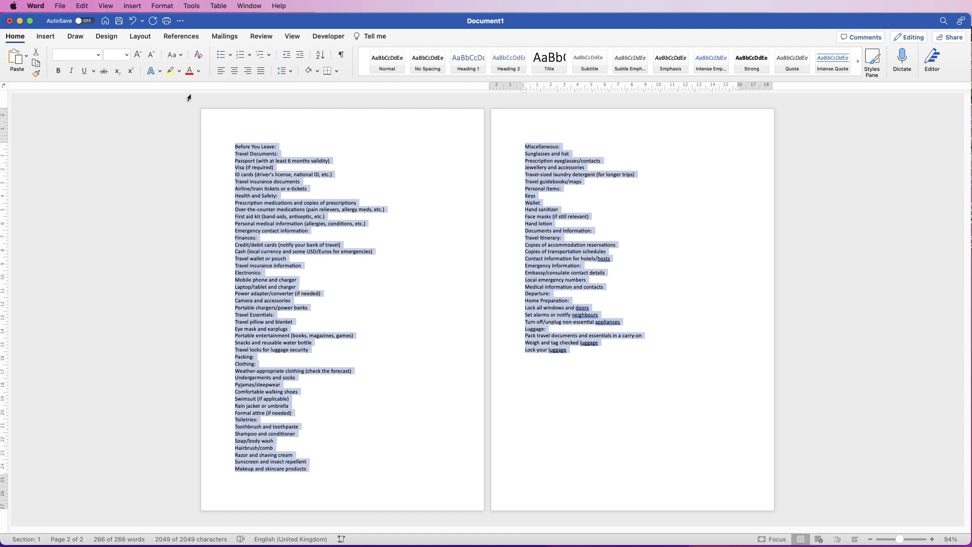
pyautogui.press('super+z')
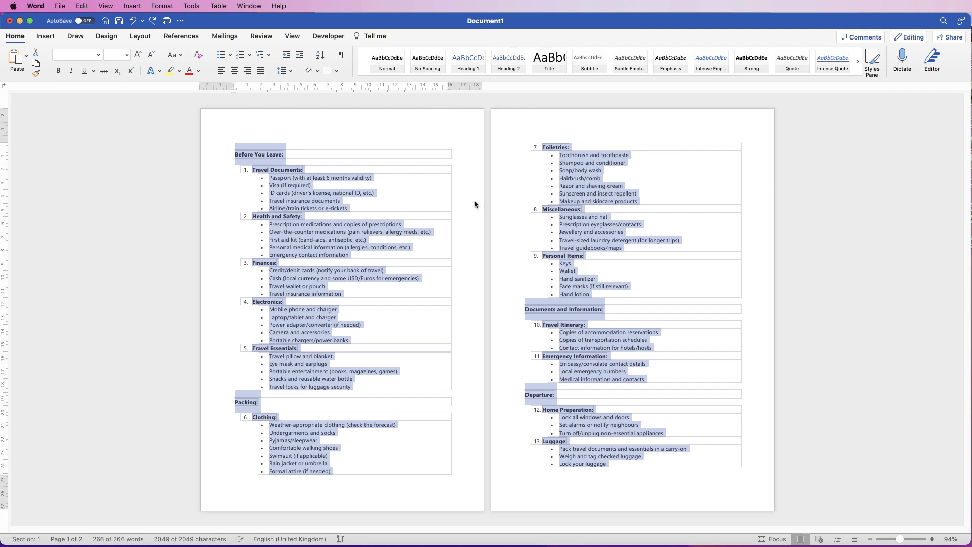
# Clear all formatting from the bulleted items under Travel Documents, Health and Safety, and Finances
pyautogui.click(299, 201)
pyautogui.moveTo(347, 208); pyautogui.dragTo(268, 178)
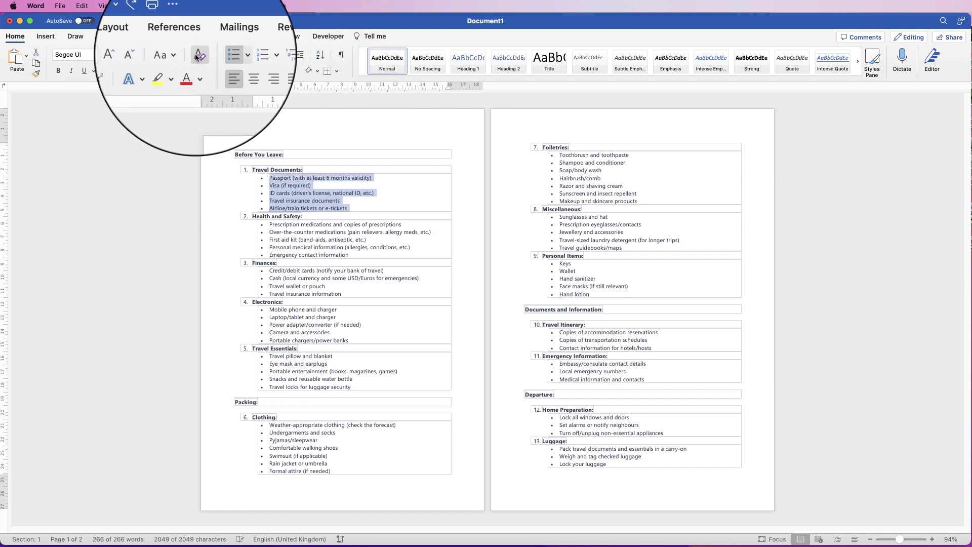
pyautogui.click(221, 55)
pyautogui.moveTo(352, 251); pyautogui.dragTo(263, 225)
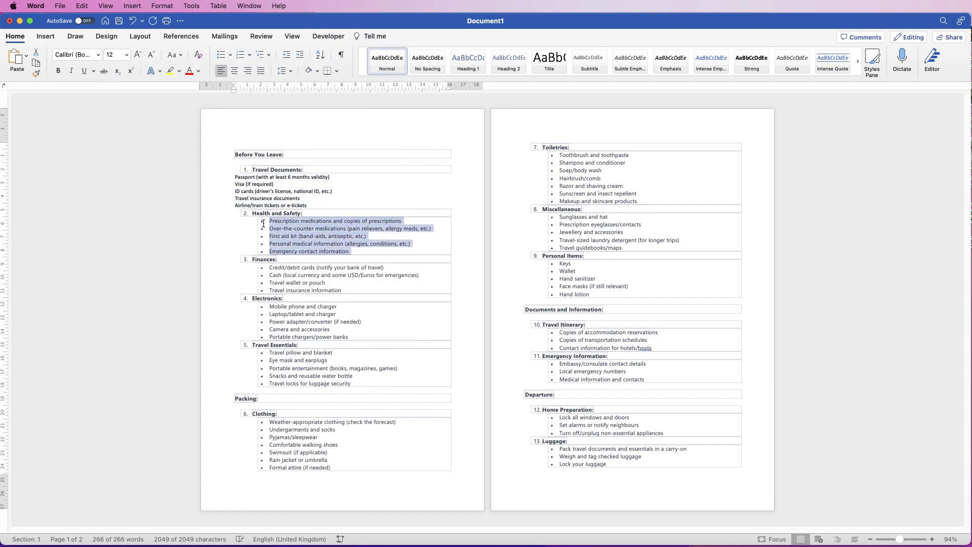
pyautogui.click(198, 55)
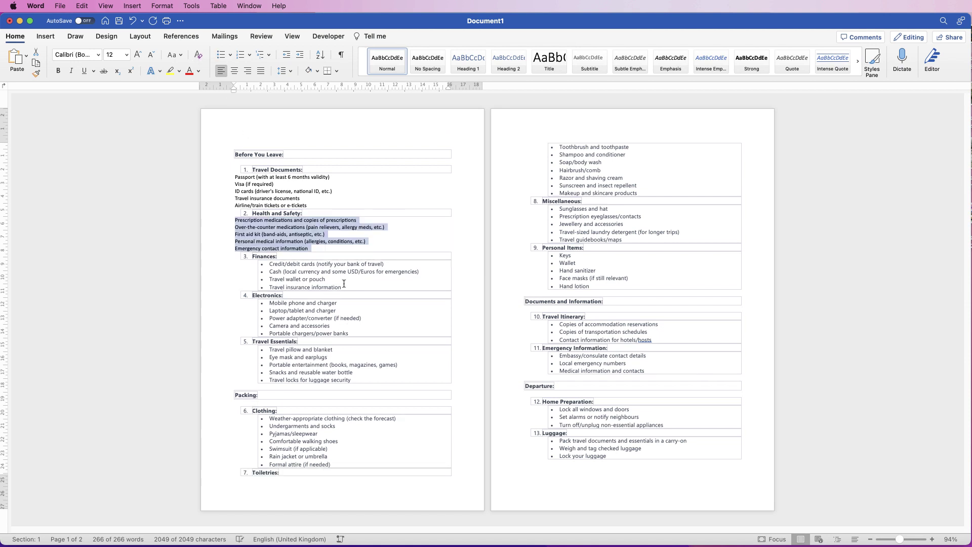
pyautogui.moveTo(343, 289); pyautogui.dragTo(269, 263)
pyautogui.click(198, 55)
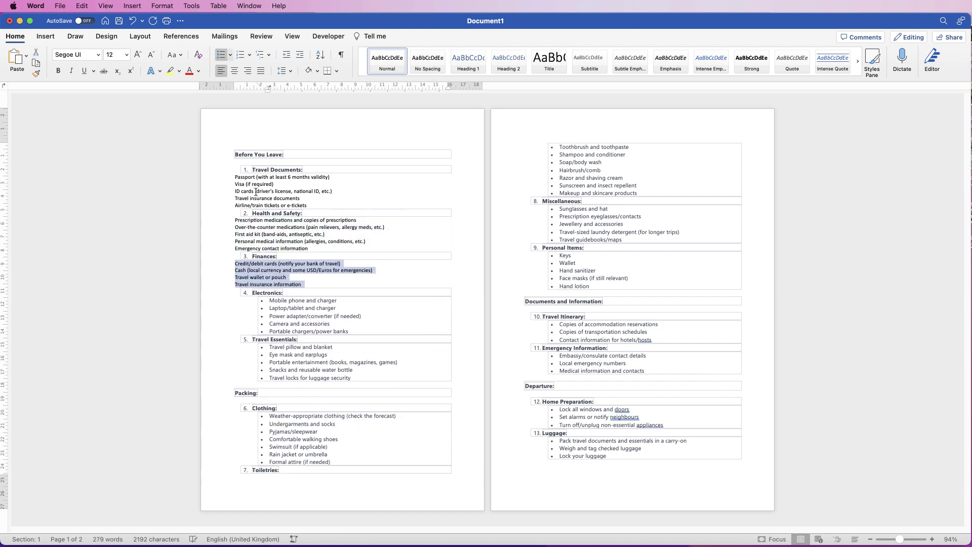
# Clear all formatting from the bulleted items under Electronics, Travel Essentials, Clothing and Toiletries
pyautogui.moveTo(350, 330); pyautogui.dragTo(270, 300)
pyautogui.click(198, 55)
pyautogui.moveTo(355, 375); pyautogui.dragTo(270, 344)
pyautogui.click(198, 54)
pyautogui.moveTo(334, 455); pyautogui.dragTo(269, 466)
pyautogui.click(198, 55)
pyautogui.click(198, 55)
pyautogui.moveTo(651, 186); pyautogui.dragTo(560, 147)
pyautogui.click(198, 55)
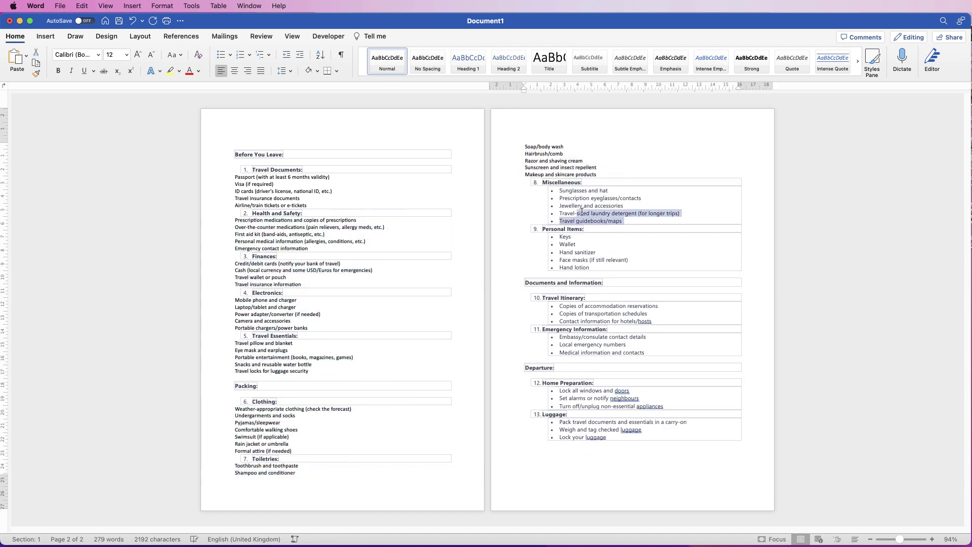
# Clear all formatting from the remaining bulleted items, from Miscellaneous through Luggage
pyautogui.click(198, 55)
pyautogui.moveTo(657, 315); pyautogui.dragTo(559, 300)
pyautogui.click(198, 55)
pyautogui.moveTo(653, 343); pyautogui.dragTo(560, 329)
pyautogui.click(198, 55)
pyautogui.moveTo(663, 395); pyautogui.dragTo(559, 379)
pyautogui.click(198, 55)
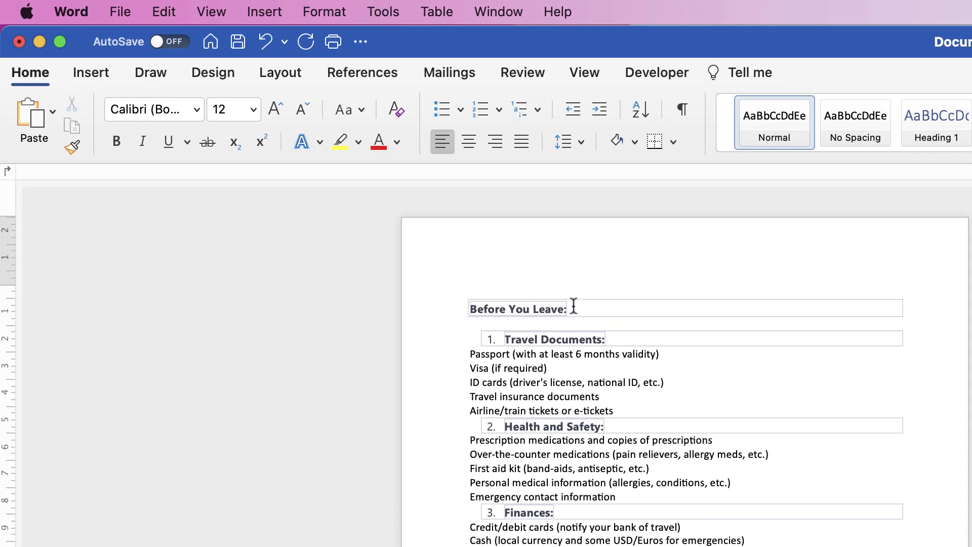
# Remove the colon from the "Before You Leave" heading, clear its formatting and make it bold
pyautogui.click(283, 154)
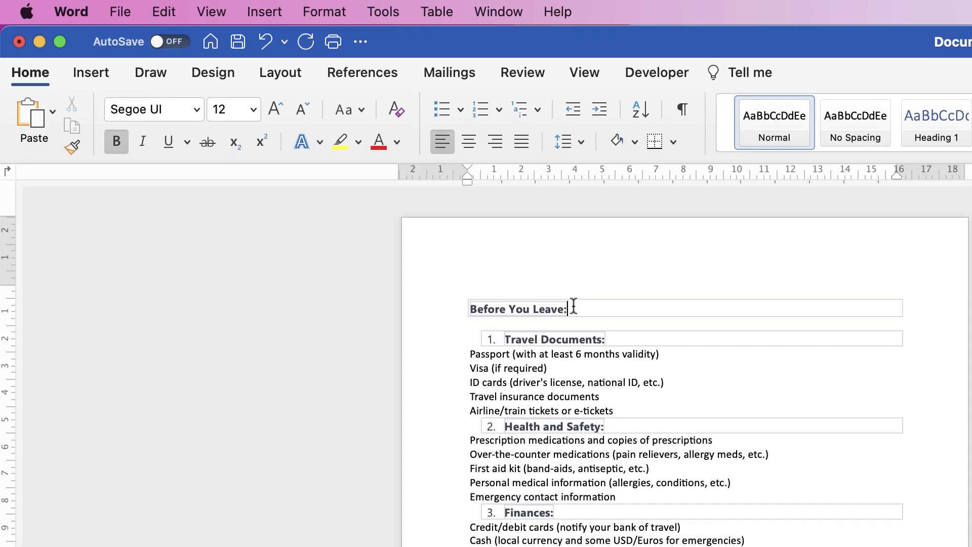
pyautogui.press('BackSpace')
pyautogui.moveTo(570, 309); pyautogui.dragTo(481, 309)
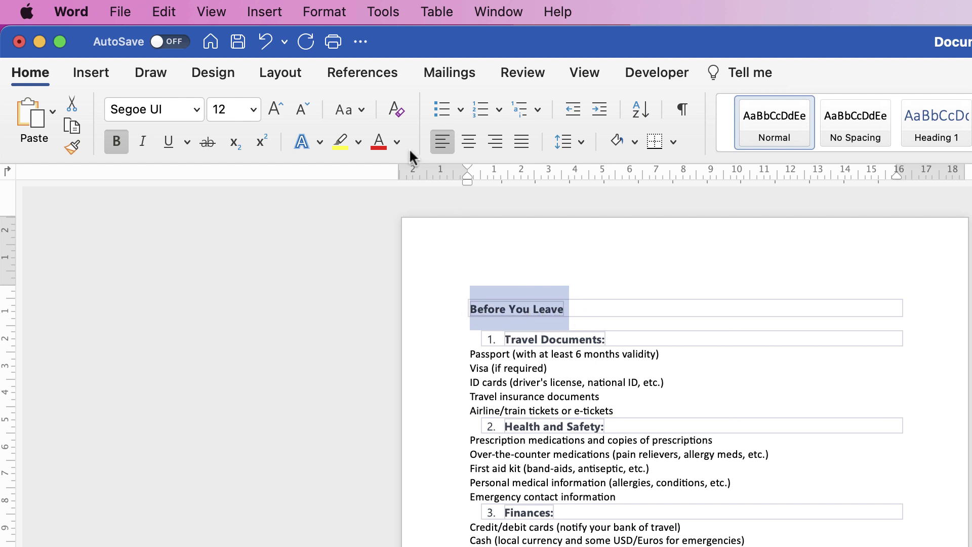
pyautogui.click(399, 119)
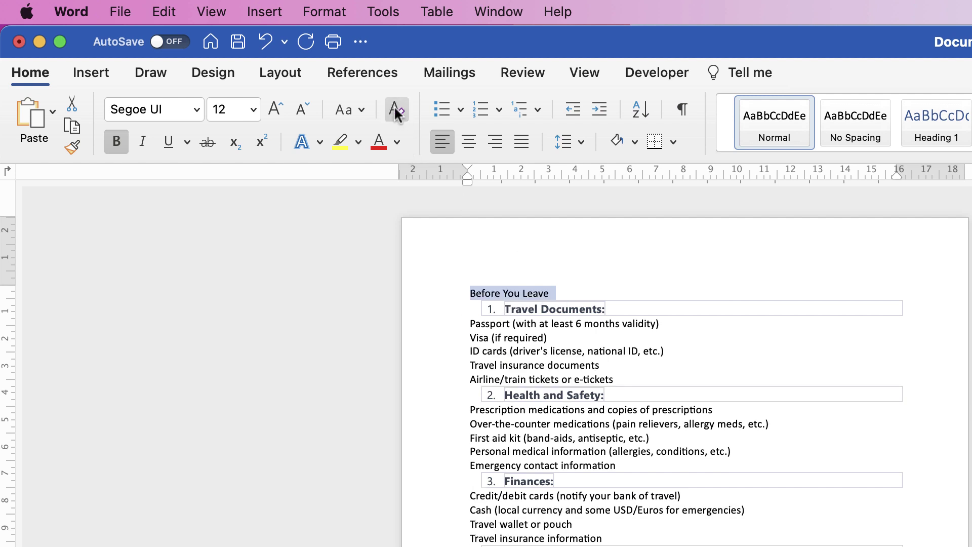
pyautogui.click(117, 141)
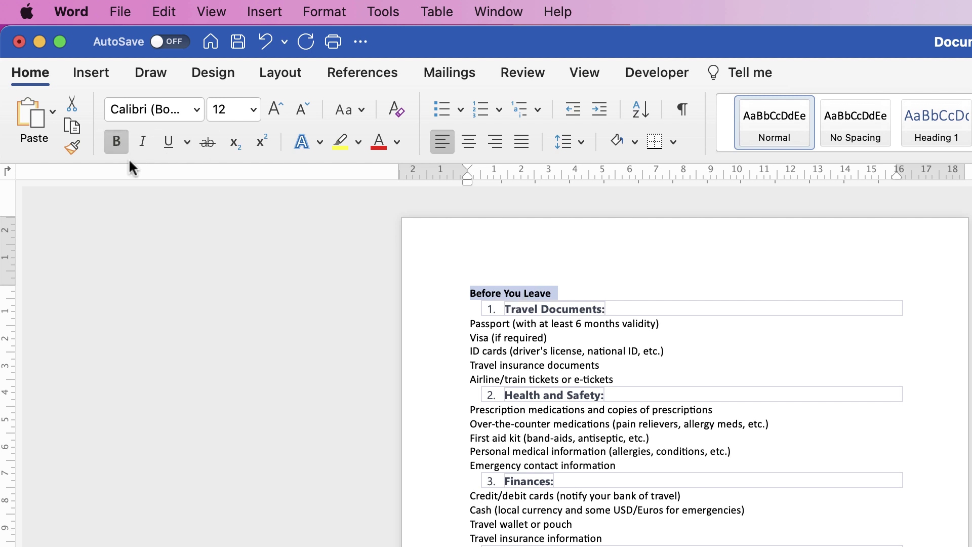
# Remove the colon from the numbered "Travel Documents" heading, clear its formatting and make it bold
pyautogui.click(618, 308)
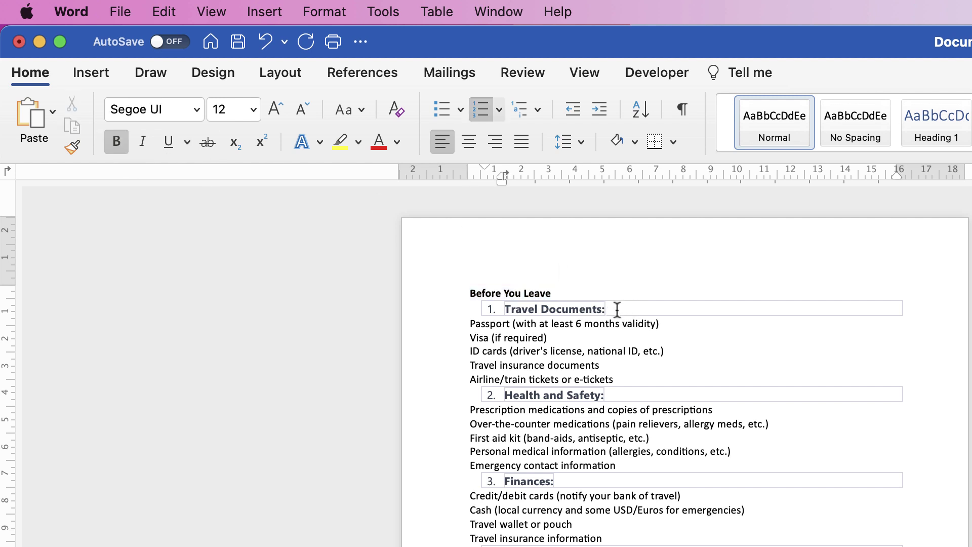
pyautogui.press('BackSpace')
pyautogui.hotkey('shift', 'Left')
pyautogui.hotkey('shift', 'Left')
pyautogui.hotkey('shift', 'Left')
pyautogui.hotkey('shift', 'Left')
pyautogui.hotkey('shift', 'Left')
pyautogui.hotkey('shift', 'Left')
pyautogui.hotkey('shift', 'Left')
pyautogui.hotkey('shift', 'Left')
pyautogui.hotkey('shift', 'Left')
pyautogui.hotkey('shift', 'Left')
pyautogui.hotkey('shift', 'Left')
pyautogui.hotkey('shift', 'Left')
pyautogui.hotkey('shift', 'Left')
pyautogui.hotkey('shift', 'Left')
pyautogui.hotkey('shift', 'Left')
pyautogui.hotkey('shift', 'Left')
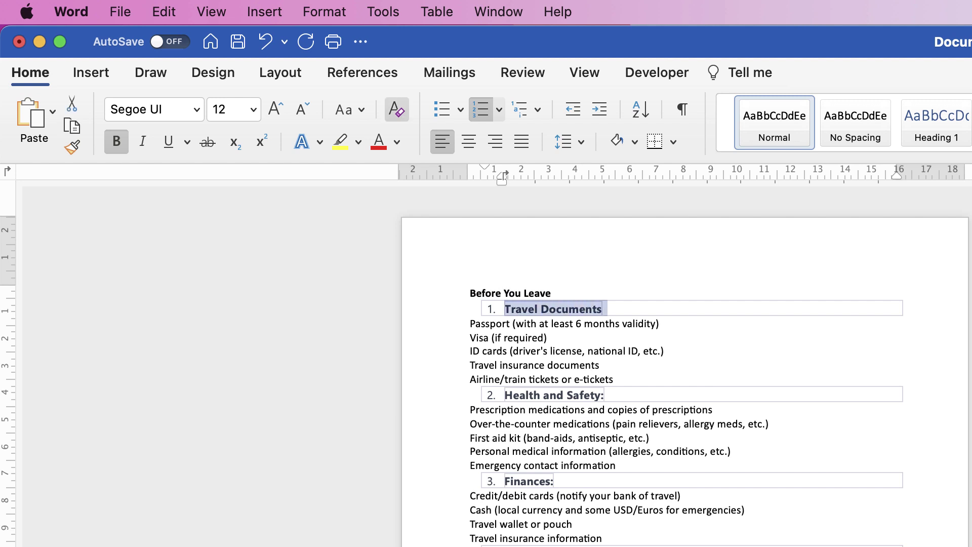
pyautogui.click(397, 109)
pyautogui.click(116, 142)
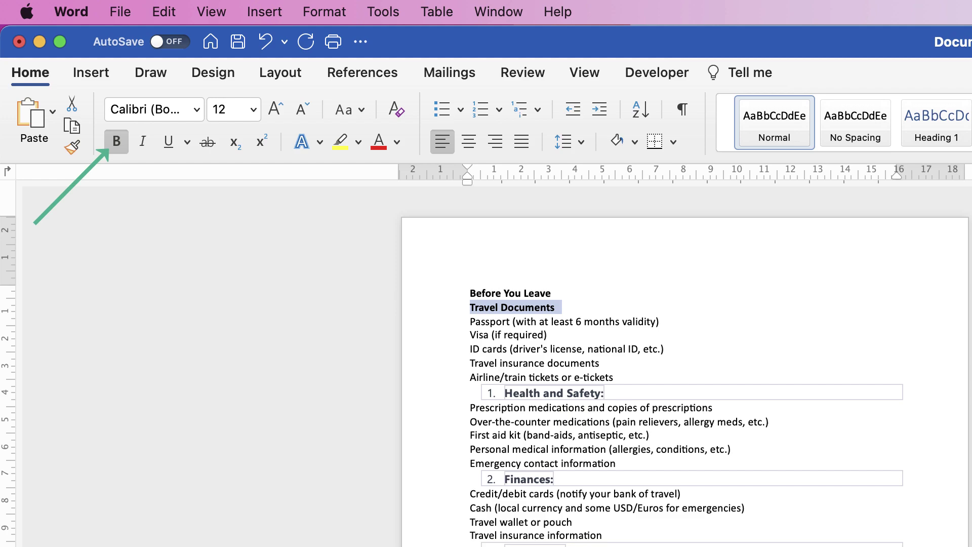
# Turn the Health and Safety, Finances and Electronics headings into bold text without numbering, borders or colons
pyautogui.moveTo(606, 393); pyautogui.dragTo(505, 392)
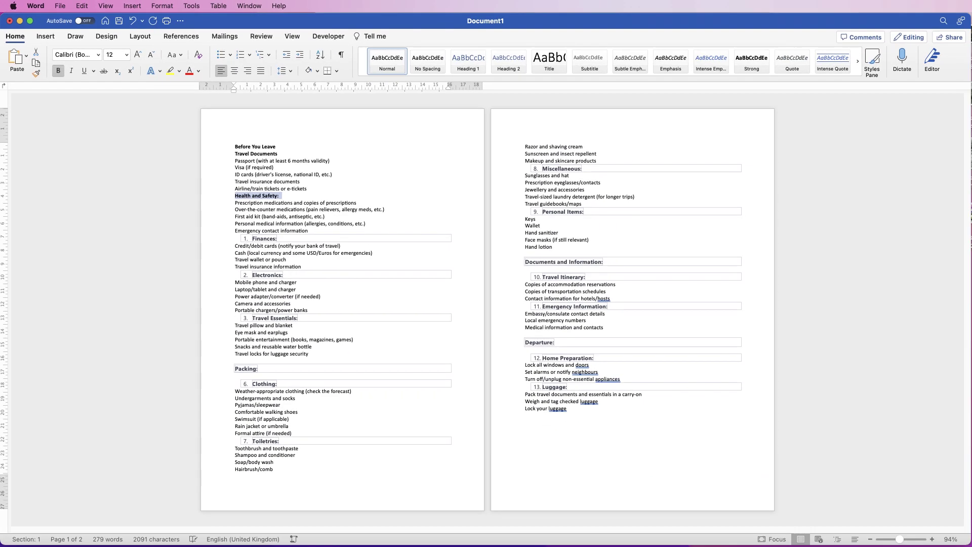
pyautogui.tripleClick(526, 477)
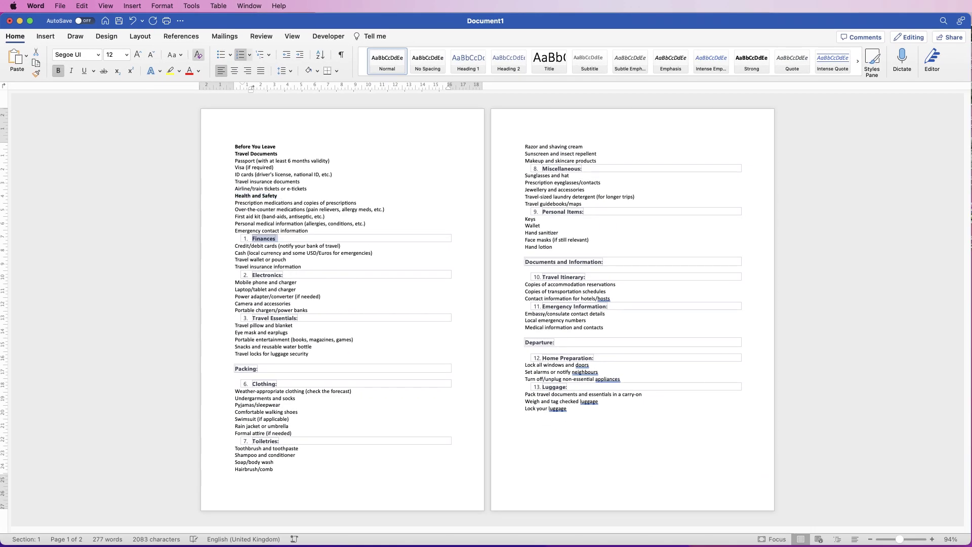
pyautogui.tripleClick(532, 546)
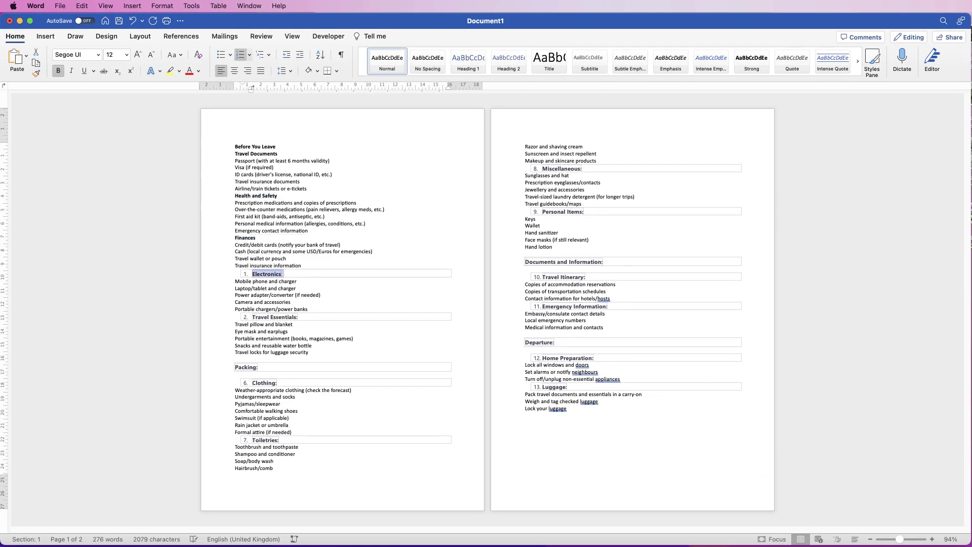
pyautogui.press('super+shift+v')
# Strip the colons and formatting from the Travel Essentials, Packing, Clothing and Toiletries headings and make them bold
pyautogui.moveTo(299, 314); pyautogui.dragTo(252, 315)
pyautogui.press('super+shift+v')
pyautogui.moveTo(258, 363)
pyautogui.mouseDown()
pyautogui.moveTo(234, 364)
pyautogui.moveTo(253, 365)
pyautogui.mouseUp()
pyautogui.press('super+shift+v')
pyautogui.press('super+shift+v')
pyautogui.tripleClick(265, 420)
pyautogui.press('super+shift+v')
# Strip the colons and formatting from the Miscellaneous and Personal Items headings and make them bold
pyautogui.tripleClick(562, 147)
pyautogui.press('super+shift+v')
pyautogui.tripleClick(563, 189)
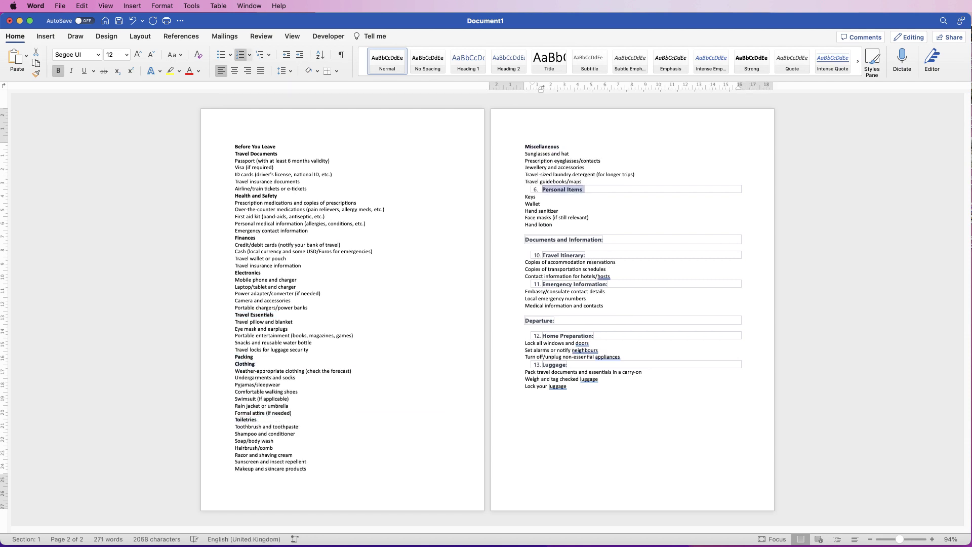
pyautogui.press('super+shift+v')
# Strip the colons and formatting from the Documents and Information, Travel Itinerary and Emergency Information headings and make them bold
pyautogui.tripleClick(563, 239)
pyautogui.press('super+shift+n')
pyautogui.press('super+b')
pyautogui.doubleClick(564, 239)
pyautogui.press('super+shift+n')
pyautogui.press('super+b')
pyautogui.doubleClick(575, 265)
pyautogui.press('super+shift+n')
pyautogui.press('super+b')
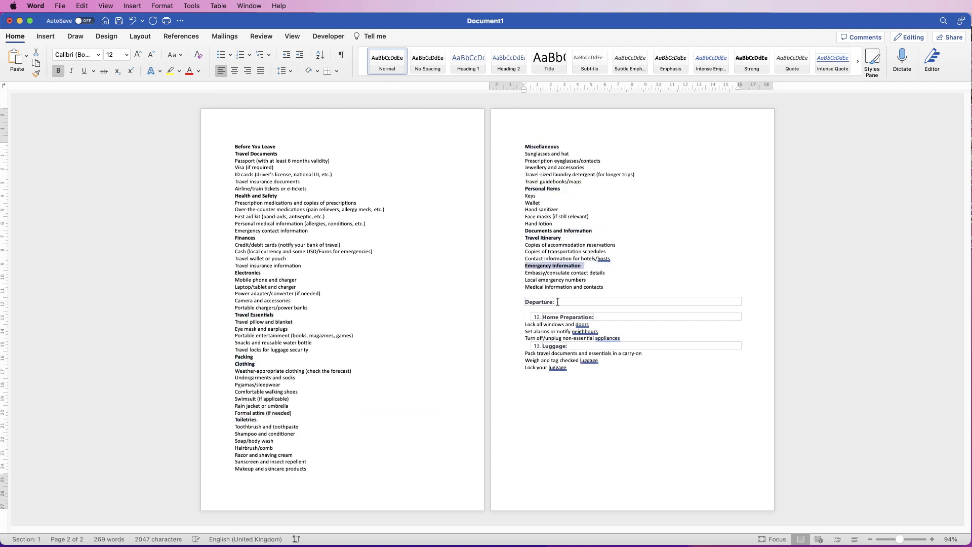
# Strip the colons, numbering and borders from the Departure, Home Preparation and Luggage headings and make them bold
pyautogui.doubleClick(539, 300)
pyautogui.press('super+shift+n')
pyautogui.press('super+b')
pyautogui.doubleClick(567, 302)
pyautogui.press('super+shift+n')
pyautogui.press('super+b')
pyautogui.doubleClick(535, 330)
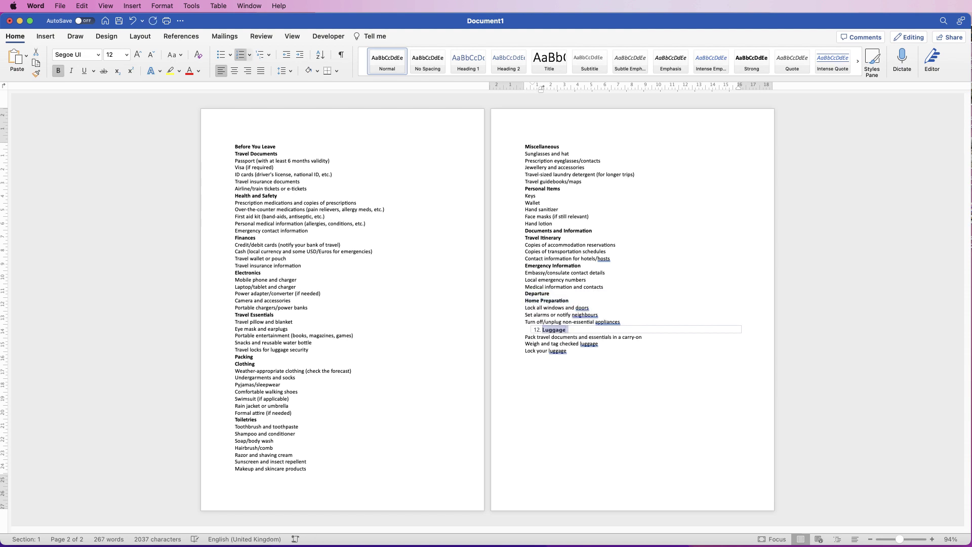
pyautogui.press('super+shift+n')
pyautogui.press('super+b')
# Try converting the whole checklist into a two-column table auto-fitted to contents and separated at paragraphs, and undo the conversion
pyautogui.press('super+a')
pyautogui.press('super+shift+n')
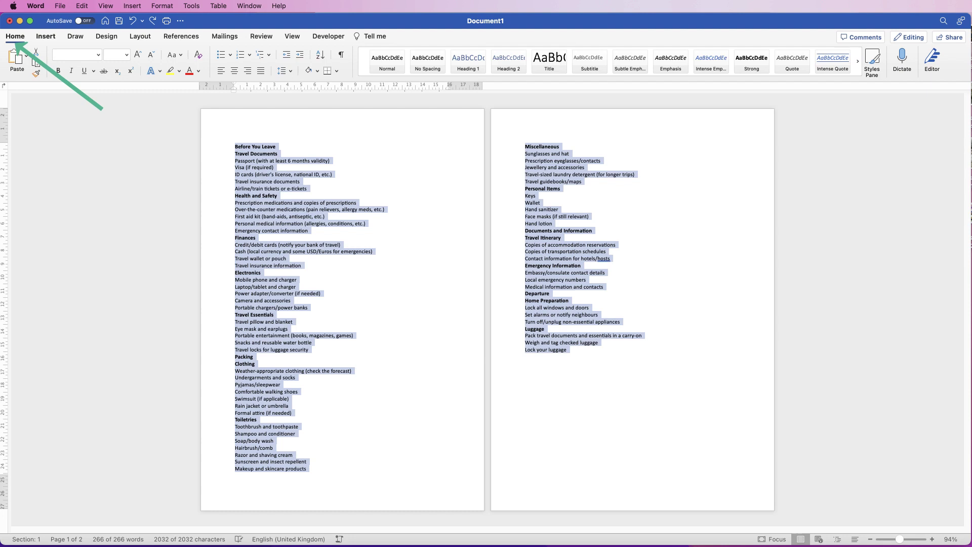
pyautogui.click(46, 36)
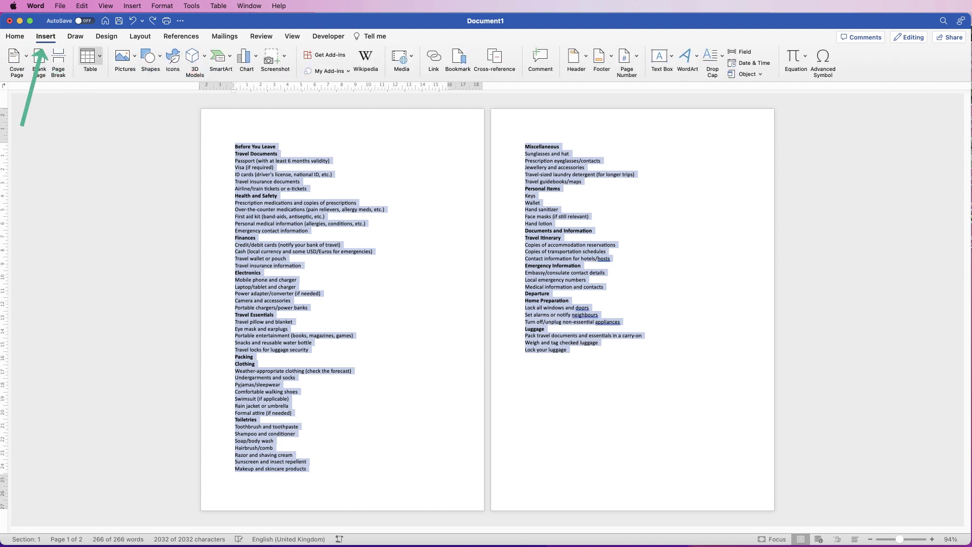
pyautogui.click(90, 60)
pyautogui.click(132, 206)
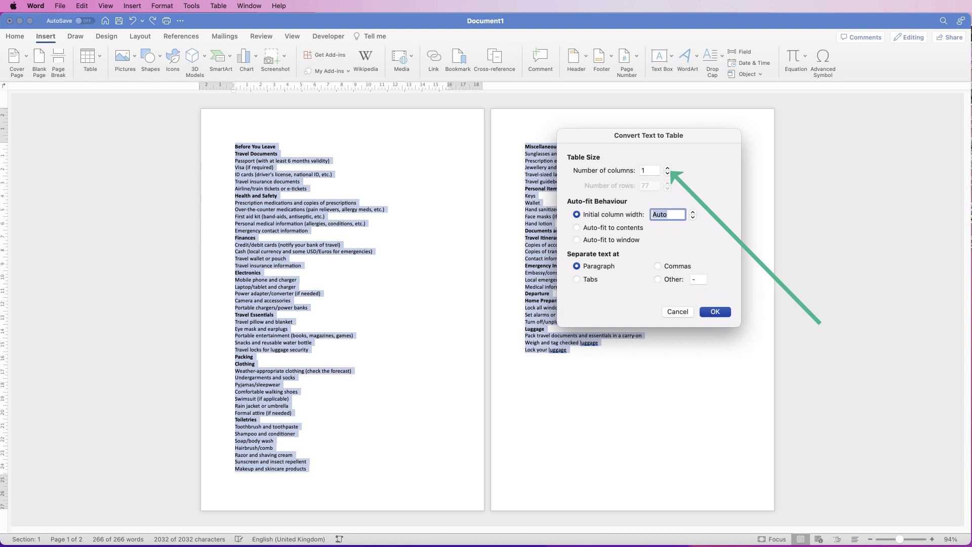
pyautogui.click(667, 168)
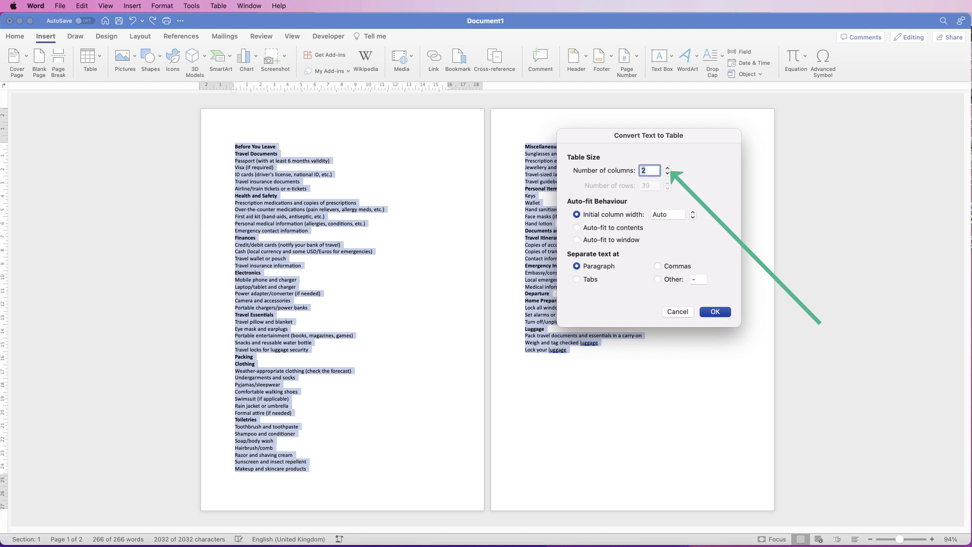
pyautogui.click(576, 228)
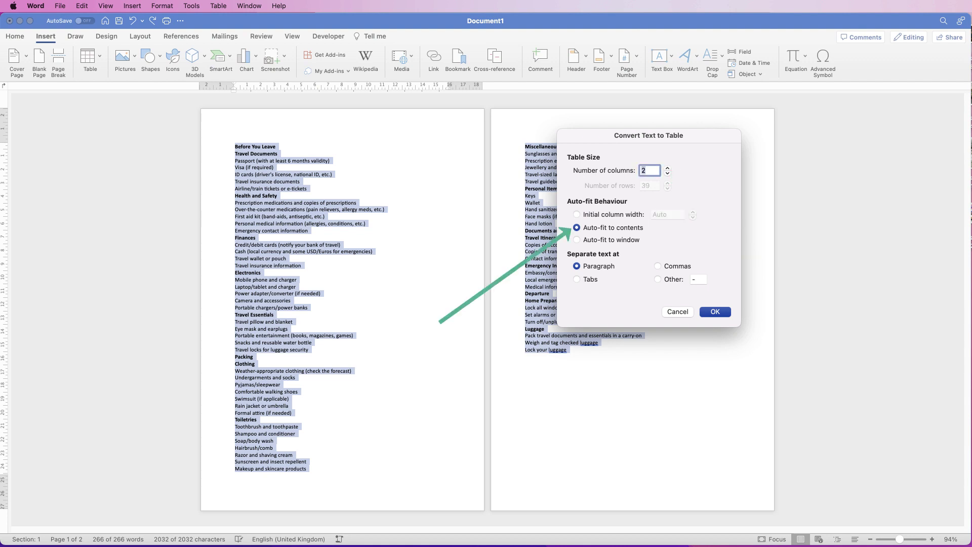
pyautogui.click(714, 312)
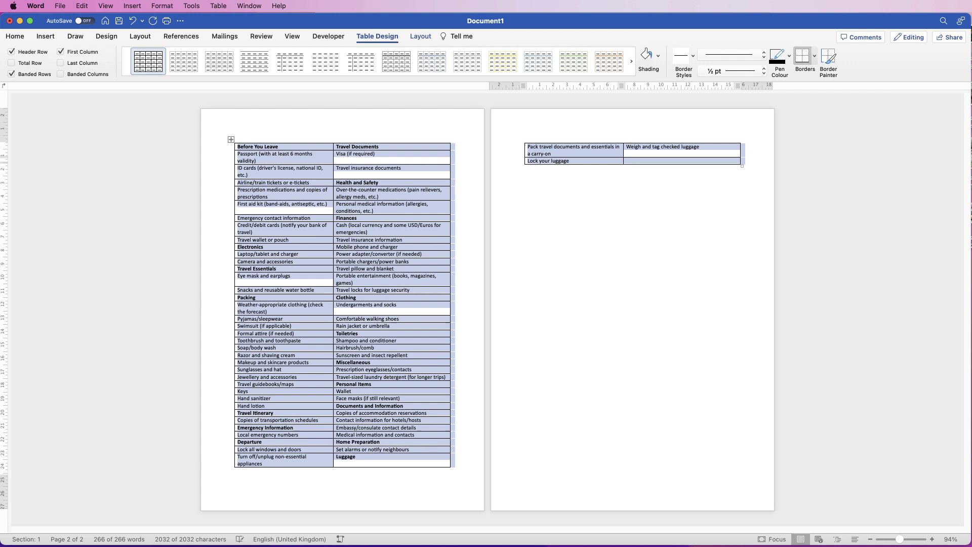
pyautogui.press('super+z')
pyautogui.click(297, 279)
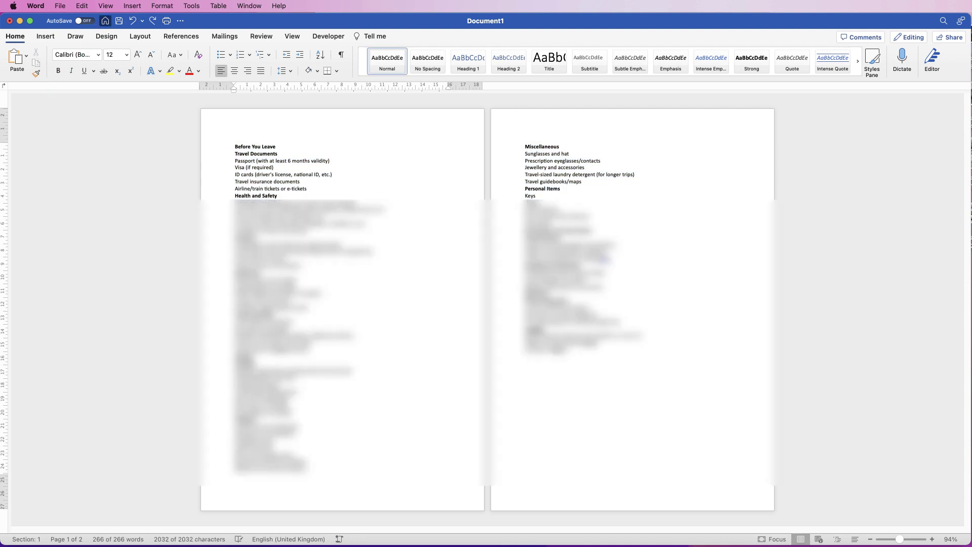
# Create a new blank document and arrange its window side by side with the checklist text in Document1
pyautogui.click(105, 21)
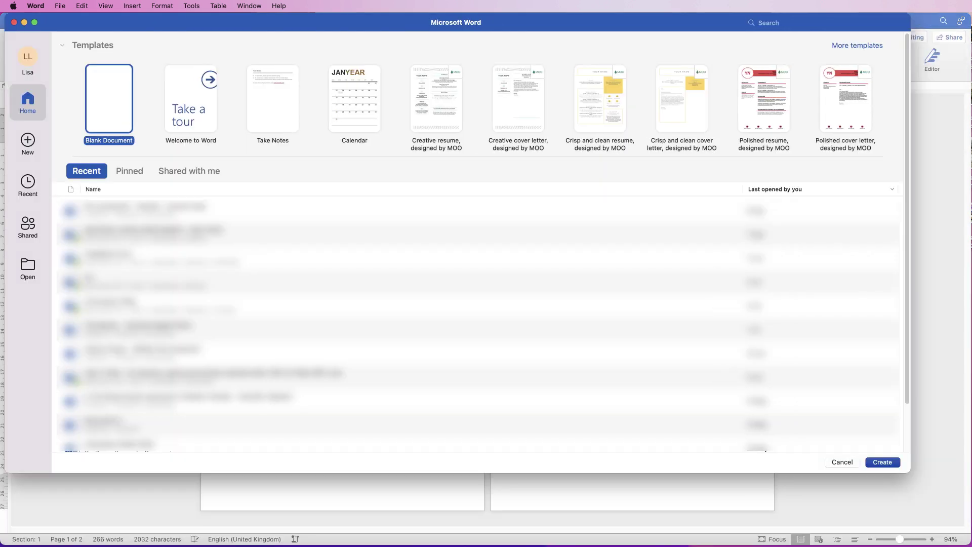
pyautogui.click(883, 462)
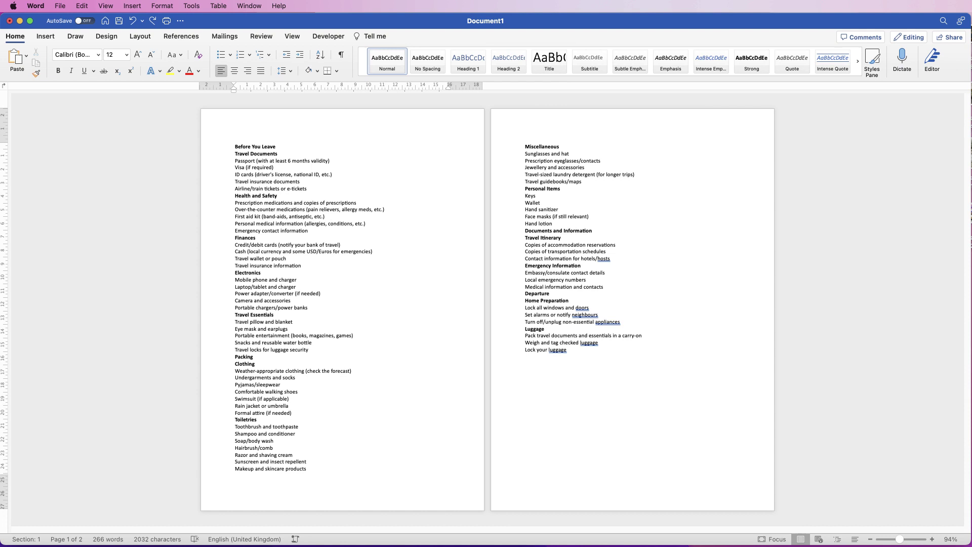
pyautogui.moveTo(1, 544); pyautogui.dragTo(593, 541)
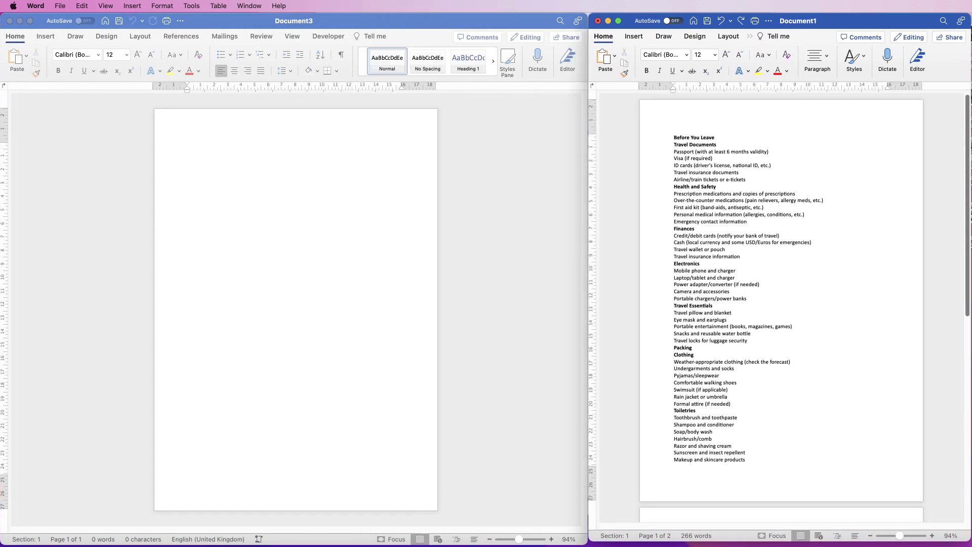
pyautogui.moveTo(589, 541); pyautogui.dragTo(588, 544)
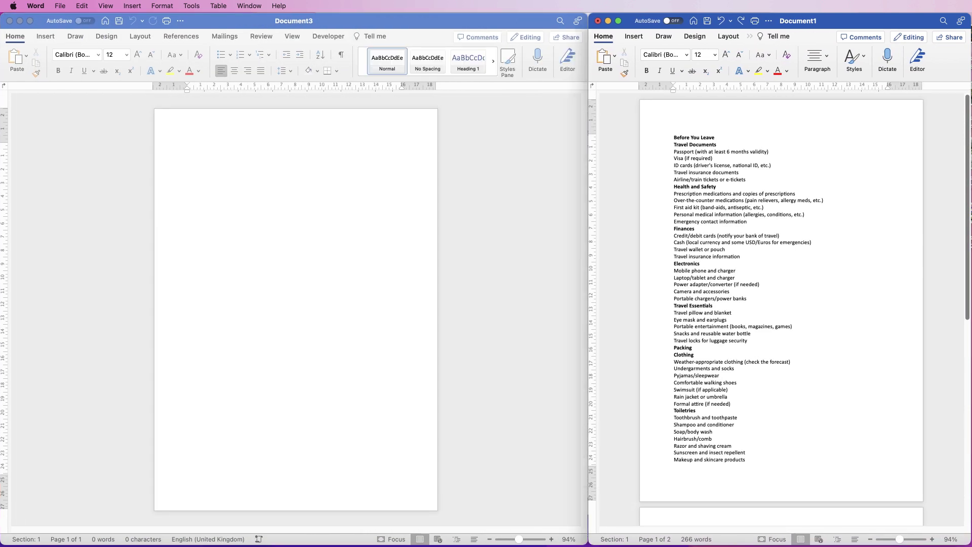
# Insert a table of four columns and eight rows at the start of the blank document
pyautogui.click(187, 147)
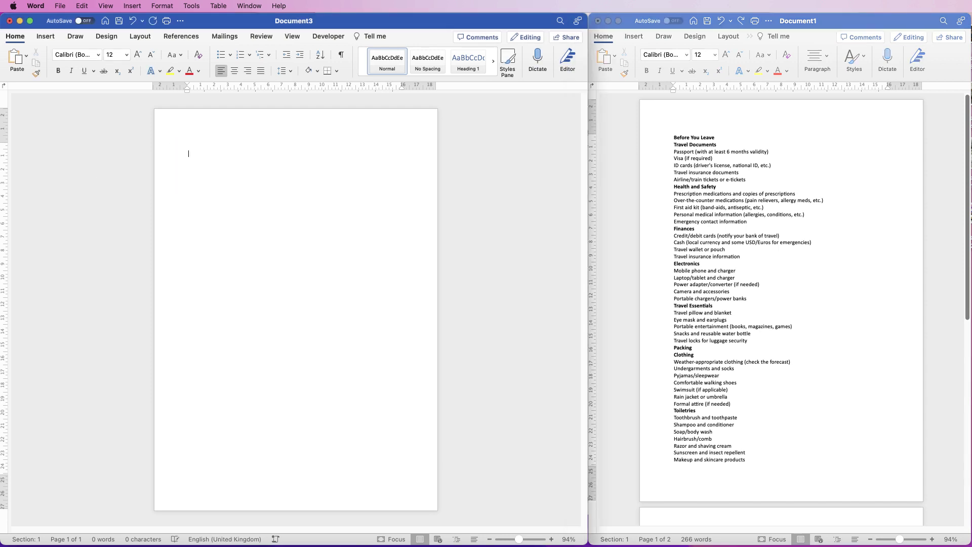
pyautogui.click(45, 36)
pyautogui.click(52, 57)
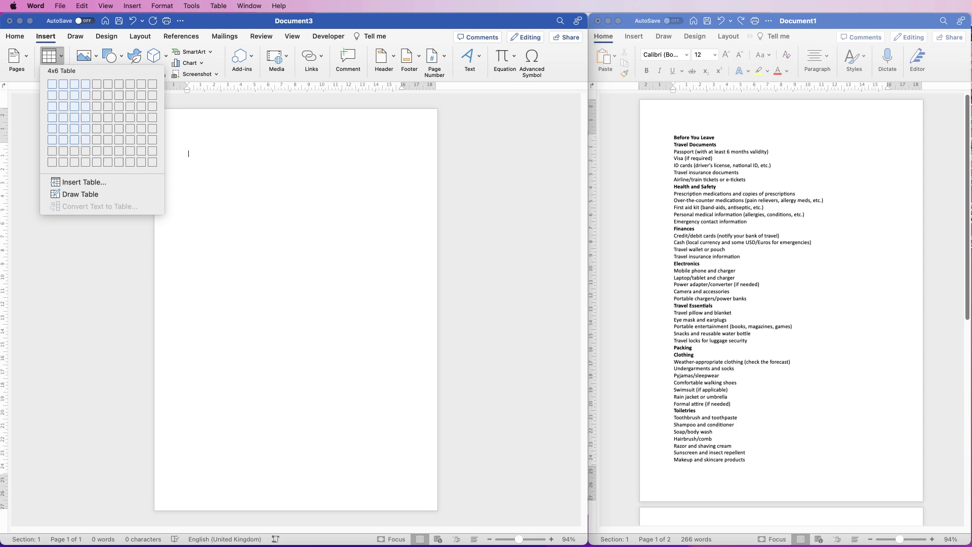
pyautogui.click(85, 162)
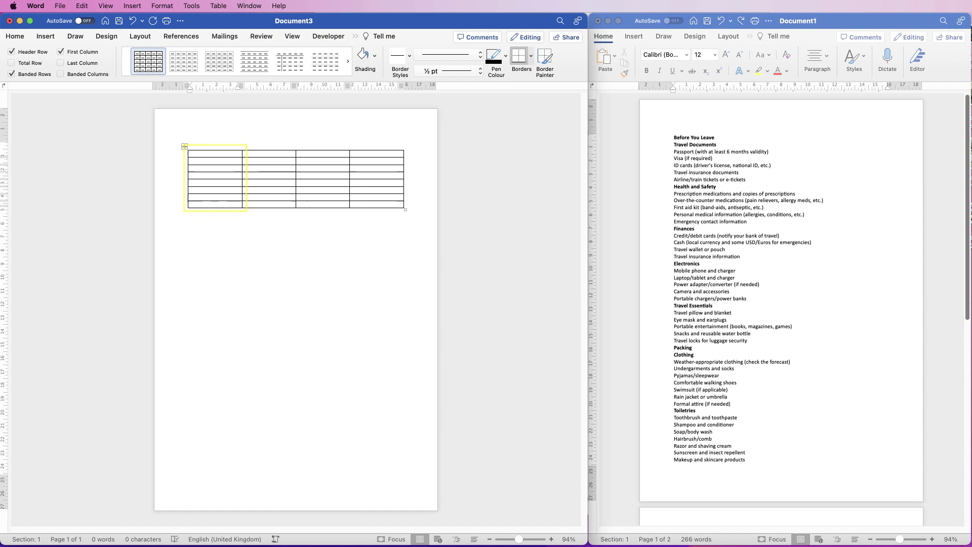
# Widen the table's first and third columns so that the second and fourth columns become narrow
pyautogui.moveTo(242, 179); pyautogui.dragTo(280, 180)
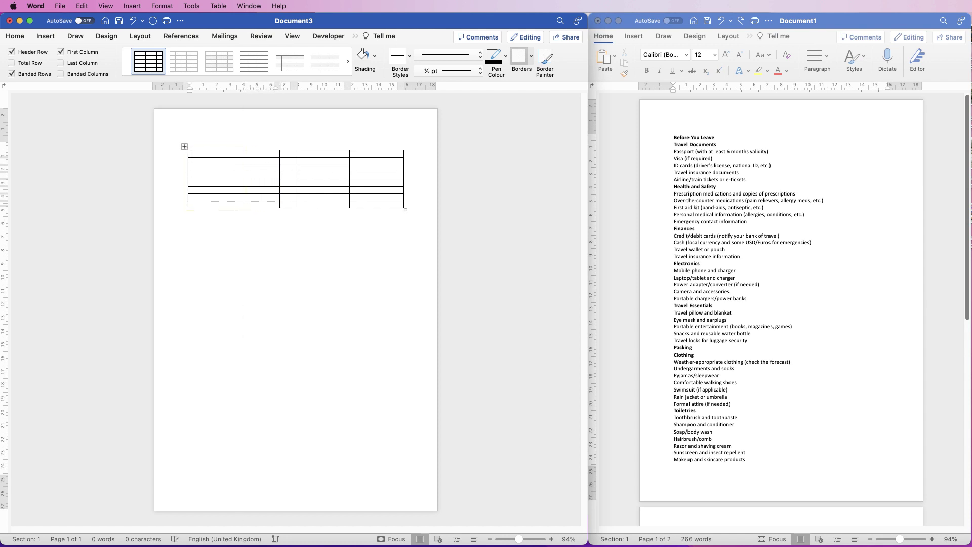
pyautogui.moveTo(349, 180); pyautogui.dragTo(389, 180)
pyautogui.moveTo(296, 180); pyautogui.dragTo(292, 180)
# Set the width of the table's fourth and second columns to 1 cm each
pyautogui.moveTo(392, 208); pyautogui.dragTo(396, 167)
pyautogui.click(393, 204)
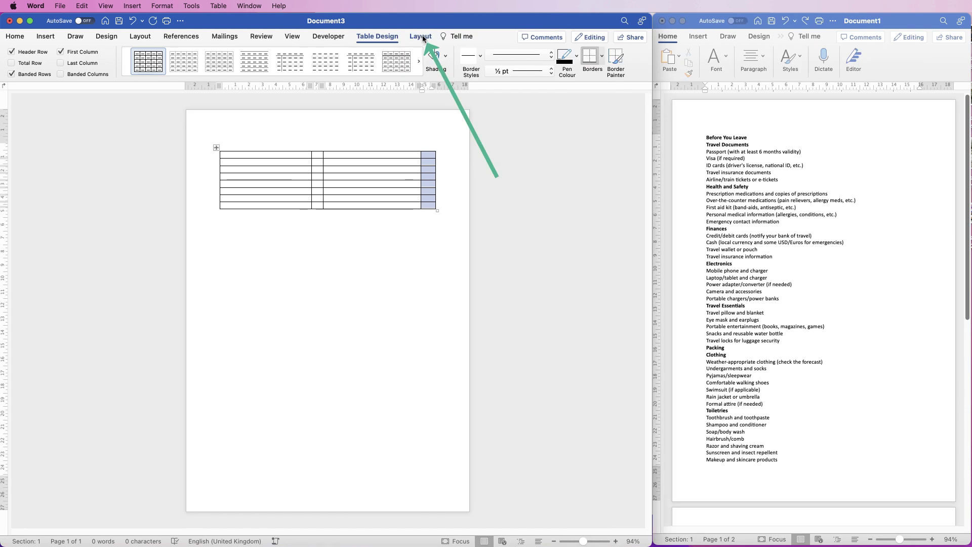
pyautogui.click(420, 36)
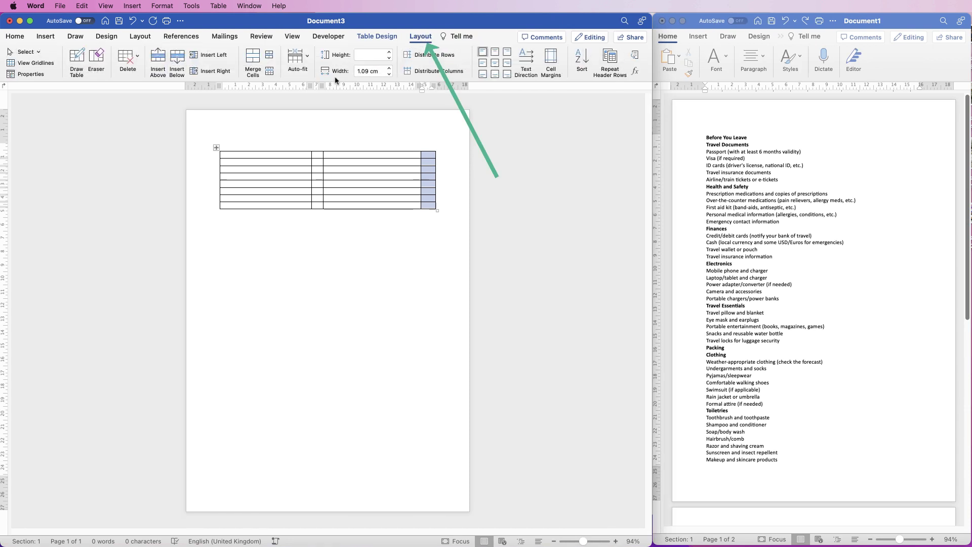
pyautogui.click(370, 71)
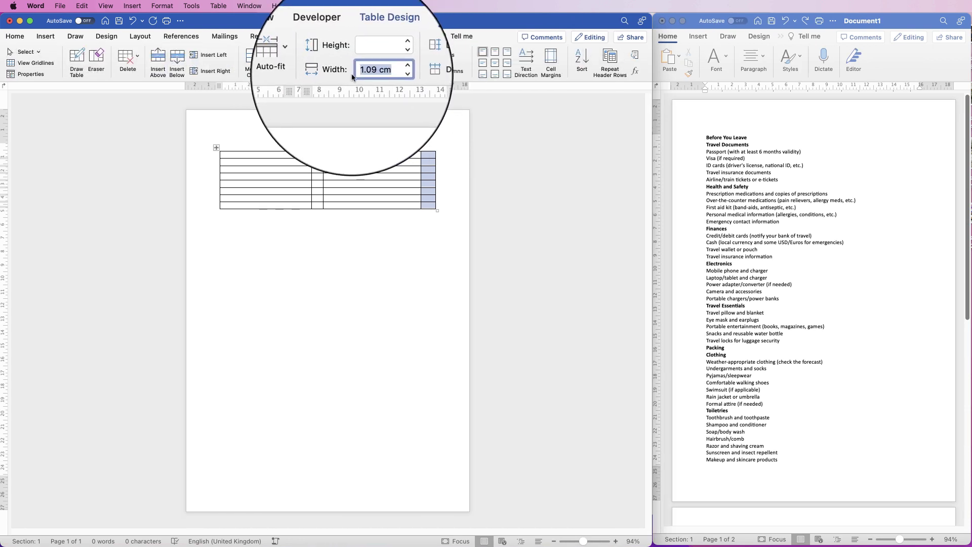
pyautogui.write('1')
pyautogui.press('Return')
pyautogui.moveTo(318, 204); pyautogui.dragTo(320, 155)
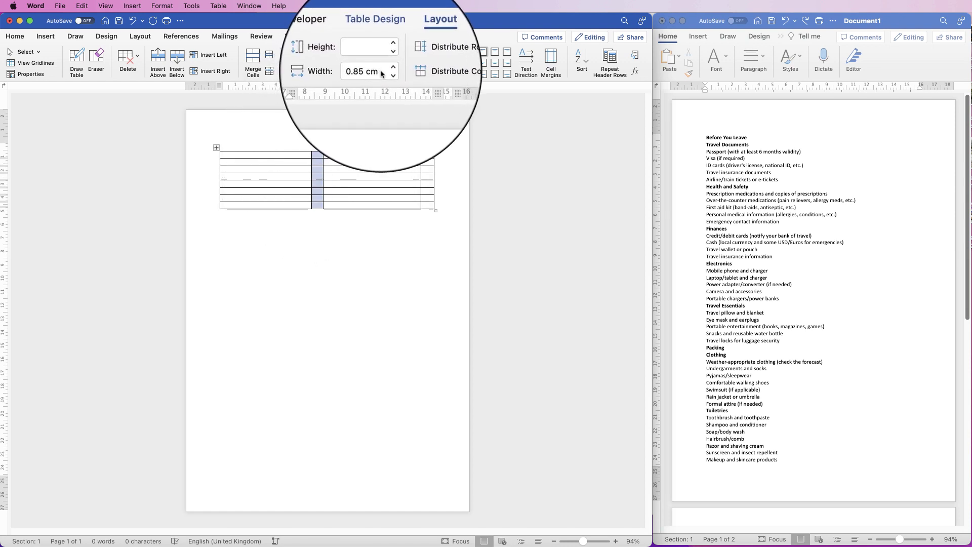
pyautogui.click(365, 71)
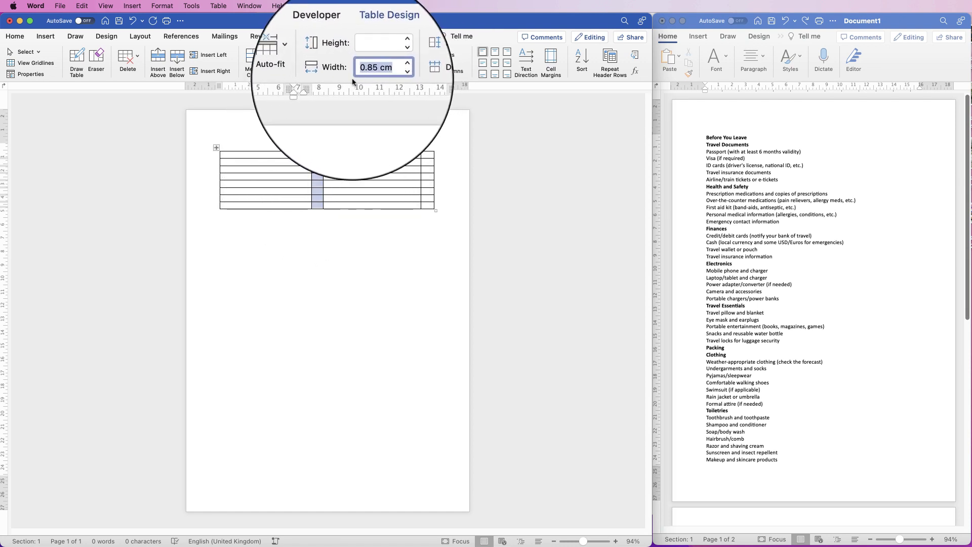
pyautogui.write('1')
pyautogui.press('Return')
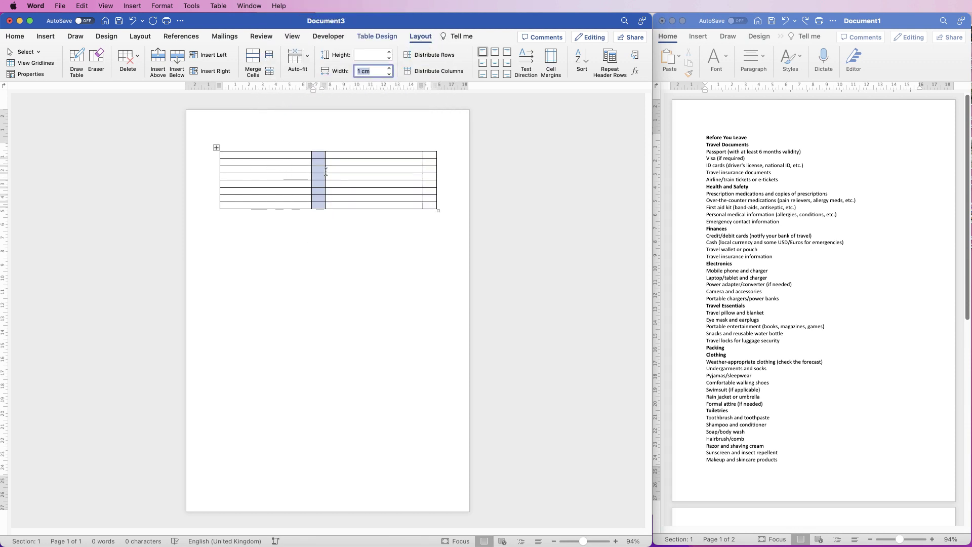
# Merge the table's top row into one cell and paste the Travel Documents heading from Document1 without an extra line
pyautogui.moveTo(429, 154); pyautogui.dragTo(302, 155)
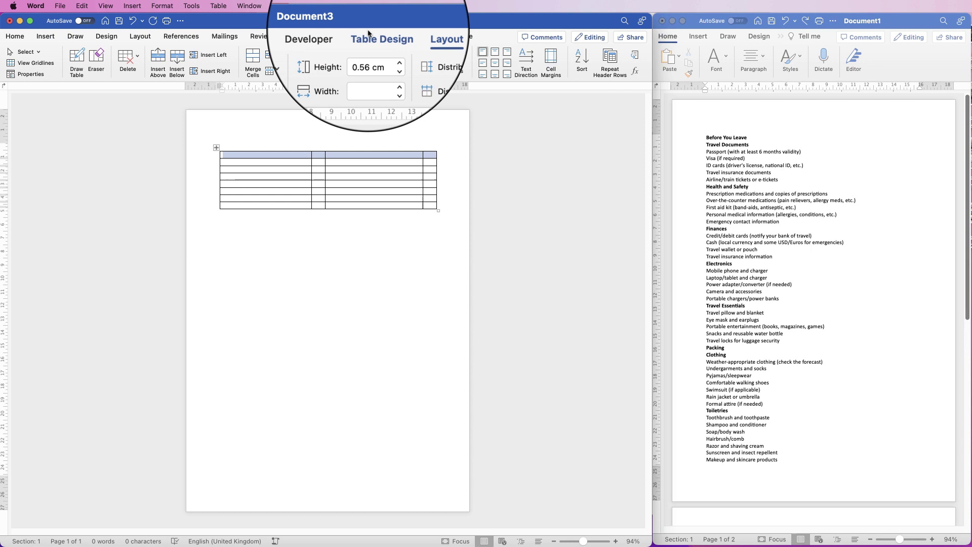
pyautogui.click(250, 60)
pyautogui.click(751, 144)
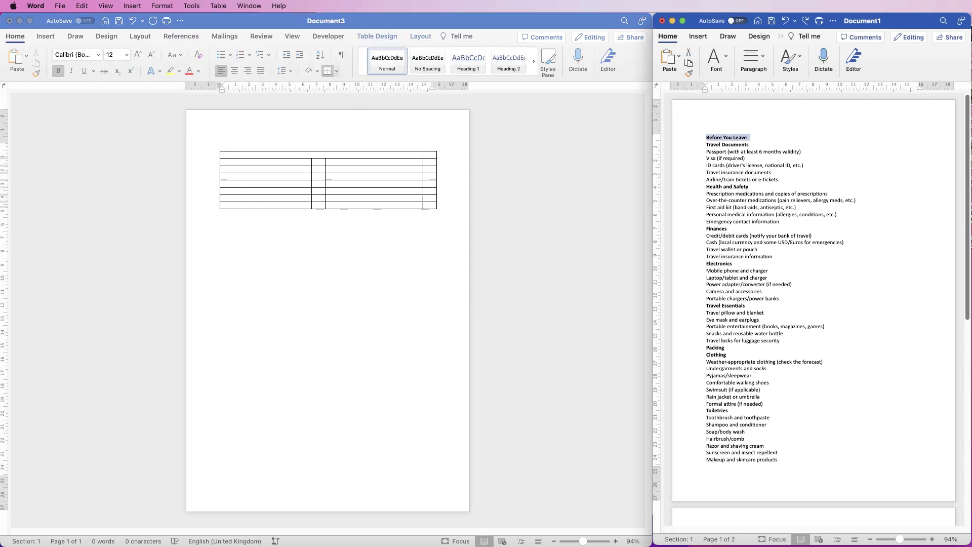
pyautogui.moveTo(750, 145); pyautogui.dragTo(706, 145)
pyautogui.press('super+c')
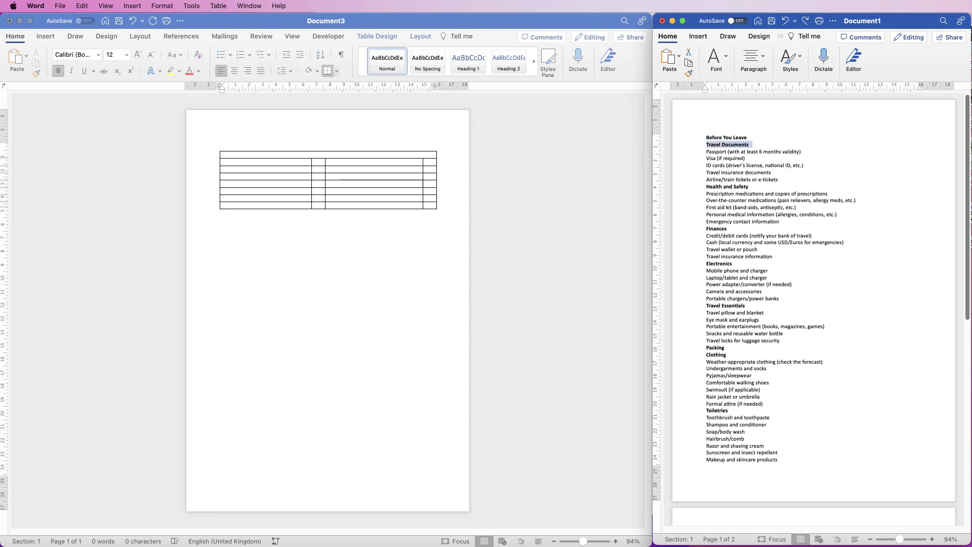
pyautogui.click(225, 155)
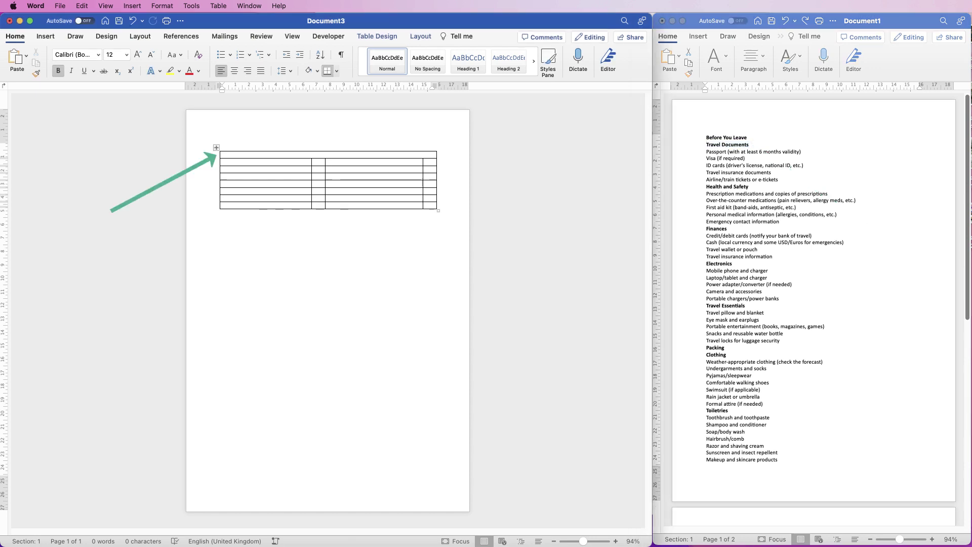
pyautogui.press('super+v')
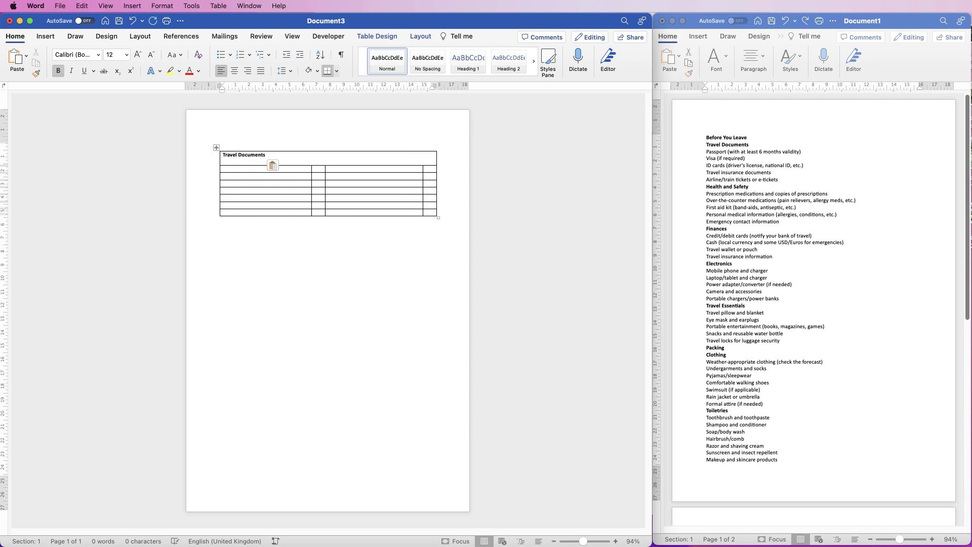
pyautogui.press('BackSpace')
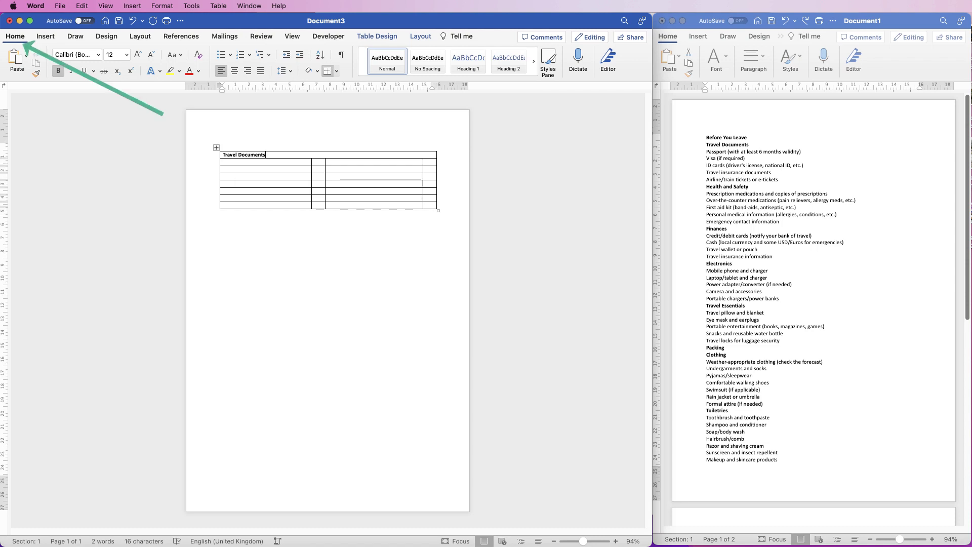
# Centre the Travel Documents heading in the table's top row and change it to uppercase
pyautogui.press('super+e')
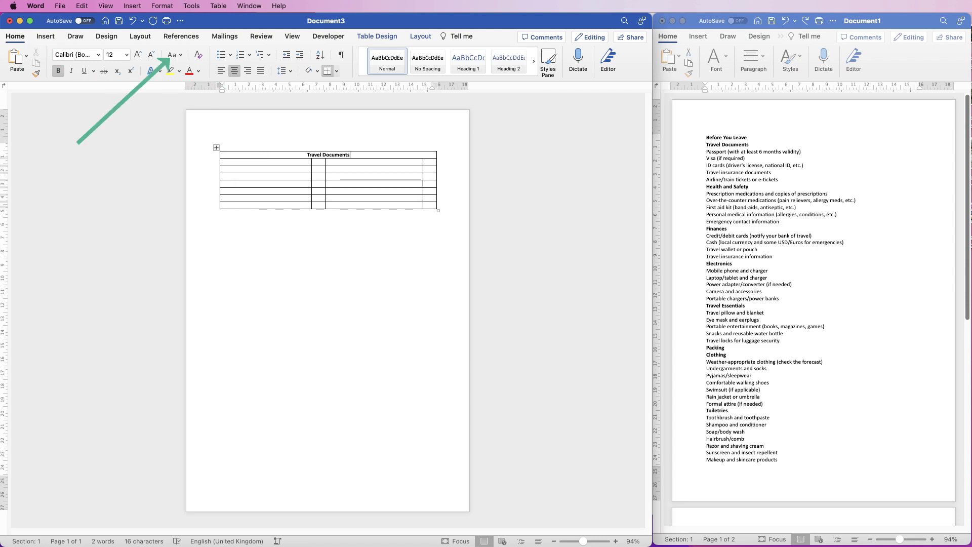
pyautogui.moveTo(349, 155); pyautogui.dragTo(306, 155)
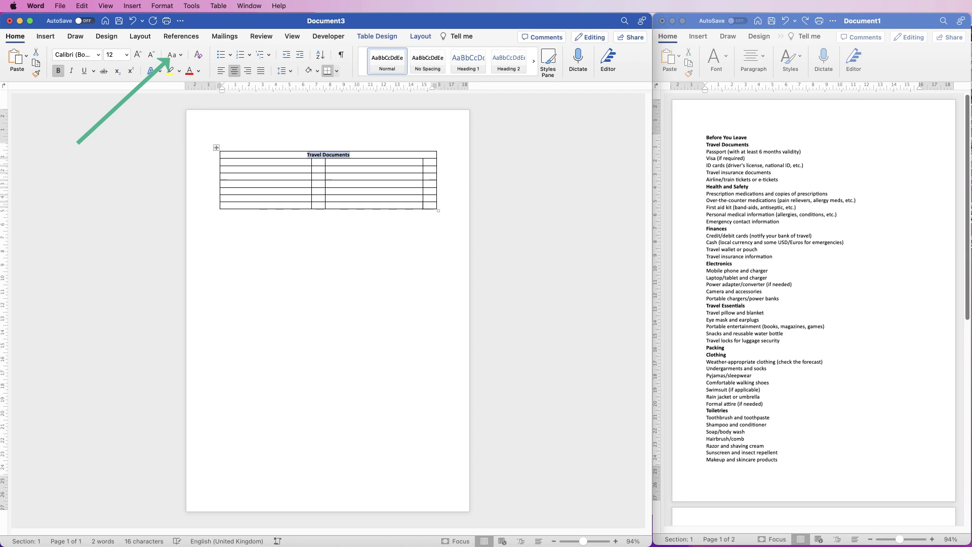
pyautogui.click(170, 58)
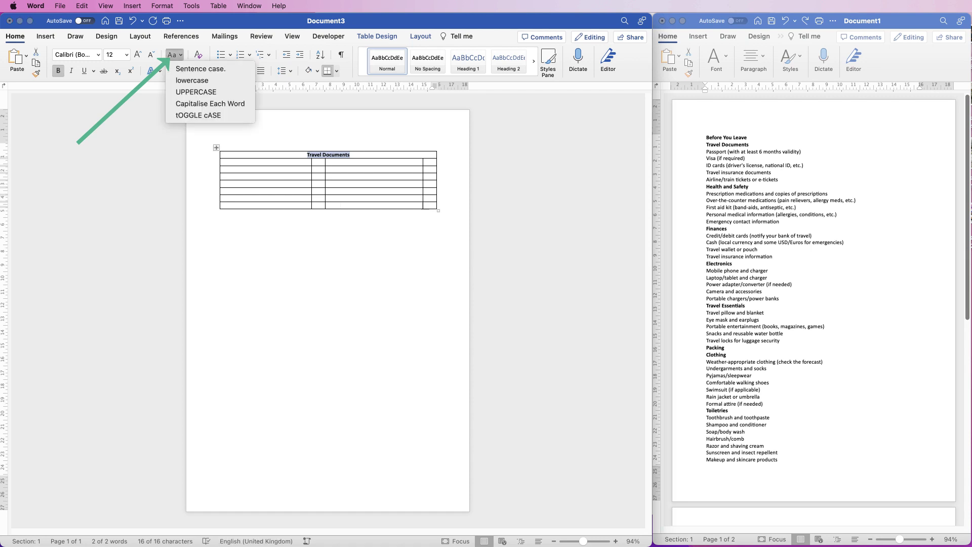
pyautogui.click(167, 93)
# In Document1, add blank lines before and after the Travel Documents items and after the ID cards line
pyautogui.click(223, 162)
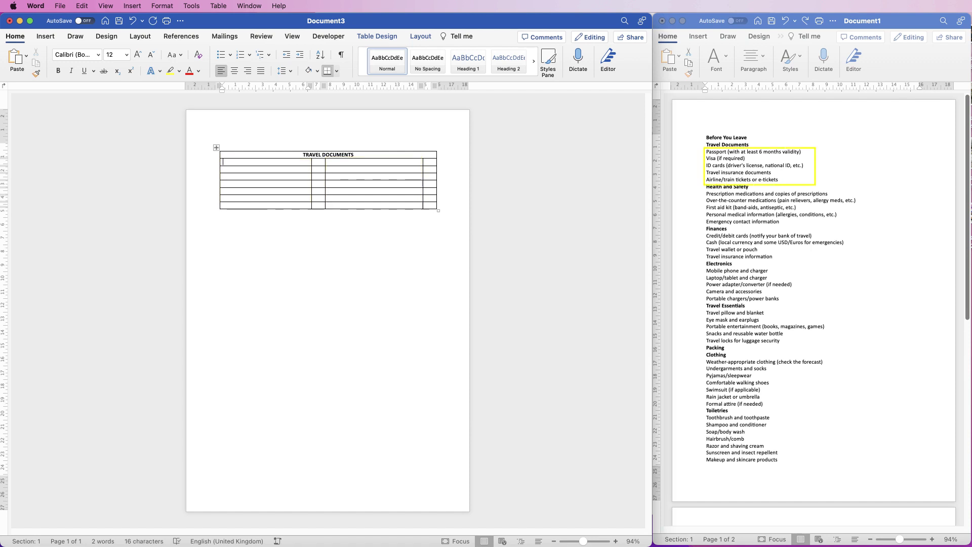
pyautogui.click(706, 151)
pyautogui.click(706, 152)
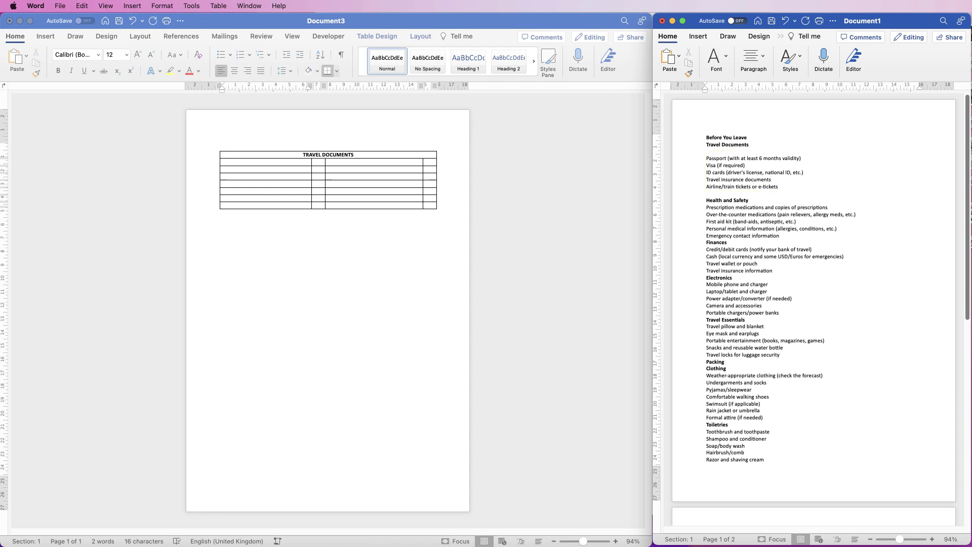
pyautogui.press('Return')
# Copy the three lines for passport, visa and ID cards from Document1
pyautogui.hotkey('shift', 'alt', 'Left')
pyautogui.hotkey('shift', 'alt', 'Left')
pyautogui.hotkey('shift', 'alt', 'Left')
pyautogui.hotkey('shift', 'alt', 'Left')
pyautogui.hotkey('shift', 'alt', 'Left')
pyautogui.hotkey('shift', 'alt', 'Left')
pyautogui.hotkey('shift', 'alt', 'Left')
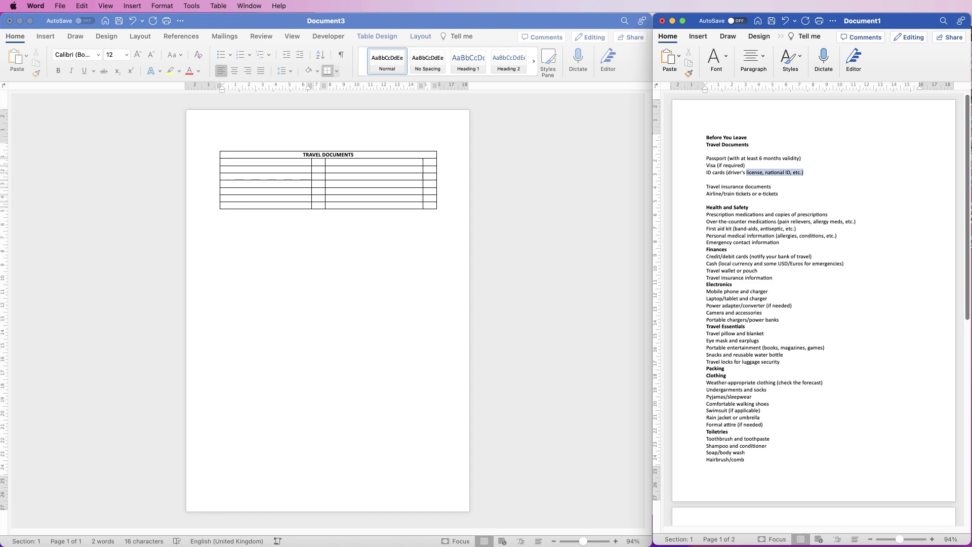
pyautogui.hotkey('shift', 'Up')
pyautogui.hotkey('shift', 'Up')
pyautogui.press('super+c')
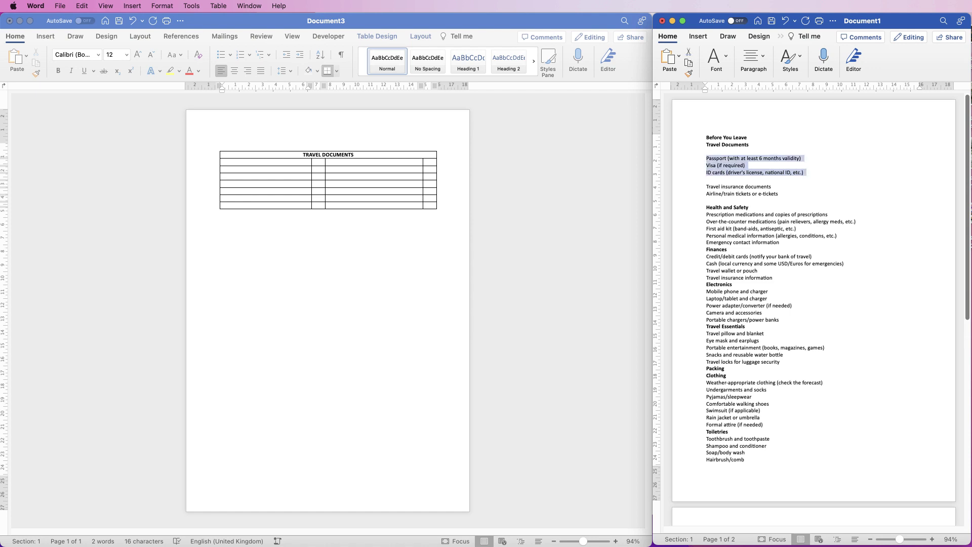
# Paste the copied passport, visa and ID cards lines into the first column's three cells under the Travel Documents heading
pyautogui.click(223, 162)
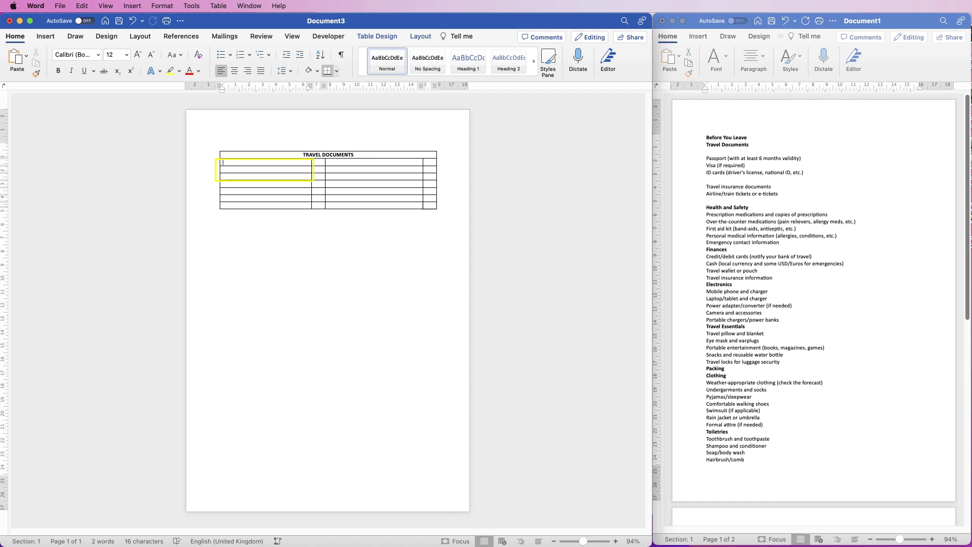
pyautogui.hotkey('shift', 'Down')
pyautogui.hotkey('shift', 'Down')
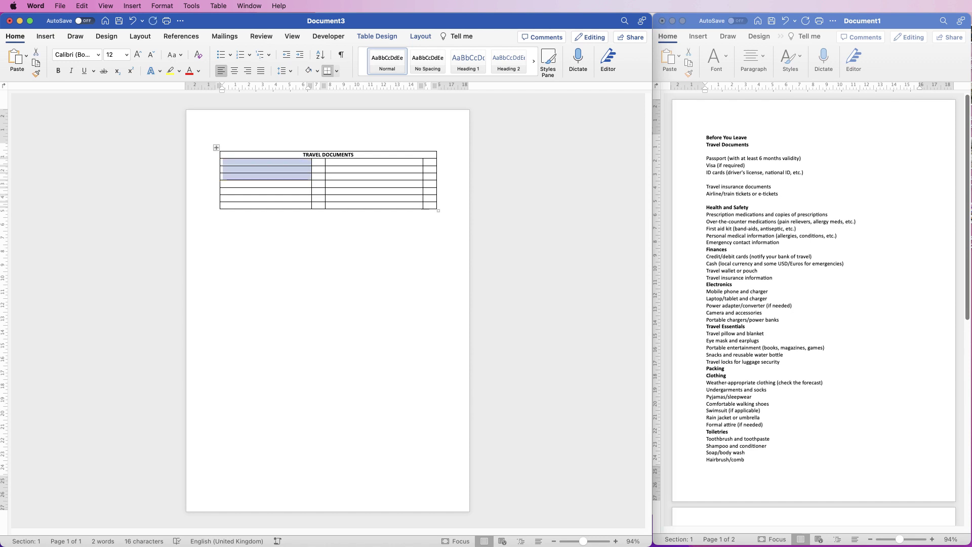
pyautogui.press('super+v')
# Copy the travel insurance and airline/train tickets lines from Document1 into the third column's first two cells under Travel Documents
pyautogui.click(781, 193)
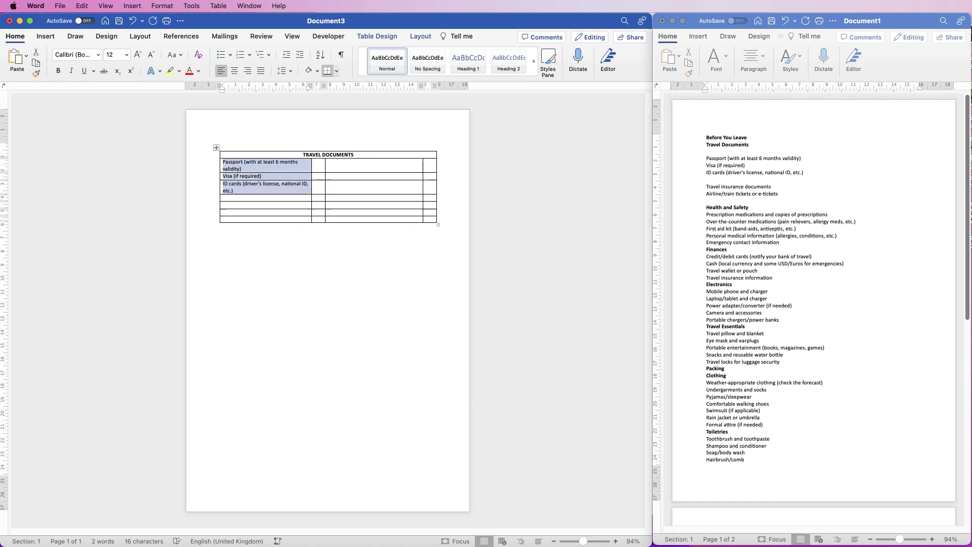
pyautogui.moveTo(781, 193); pyautogui.dragTo(706, 186)
pyautogui.press('super+c')
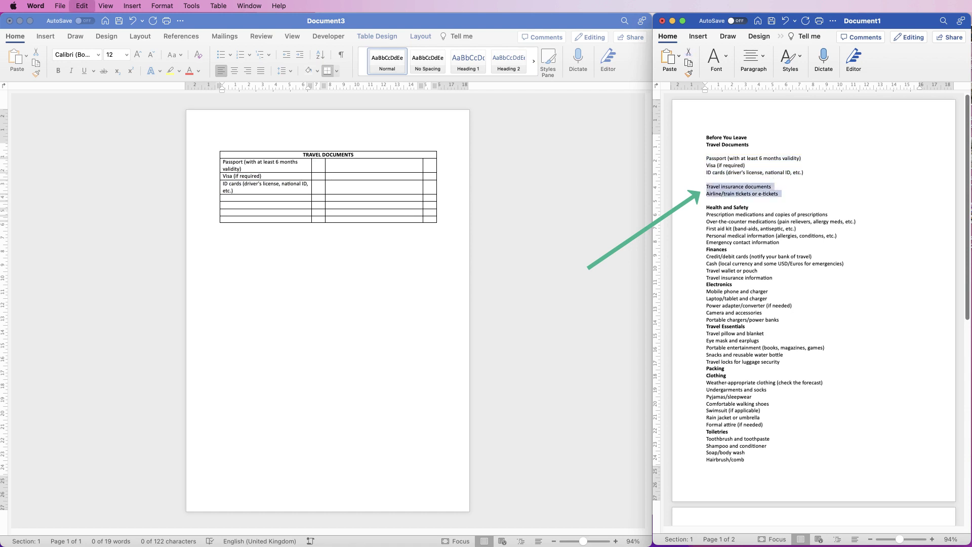
pyautogui.click(329, 162)
pyautogui.moveTo(328, 162); pyautogui.dragTo(375, 177)
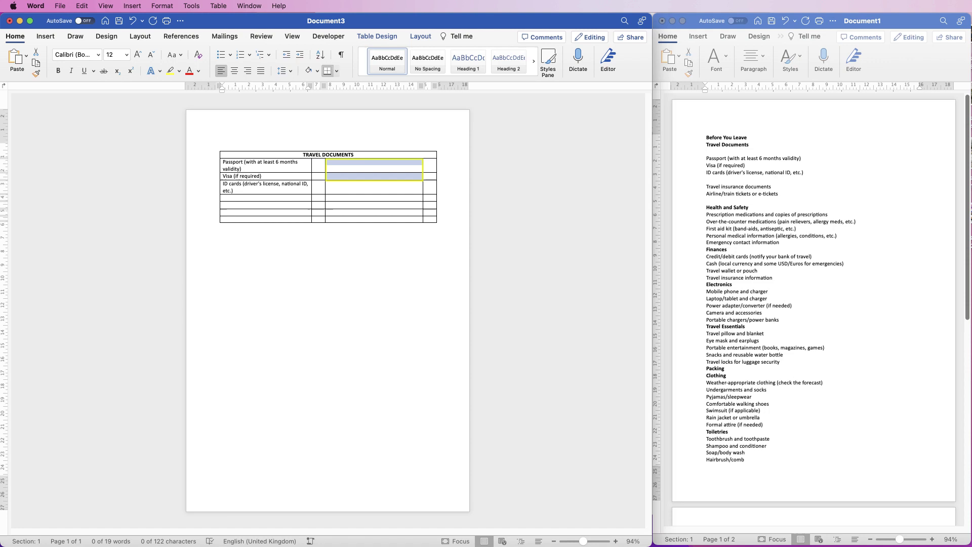
pyautogui.press('super+v')
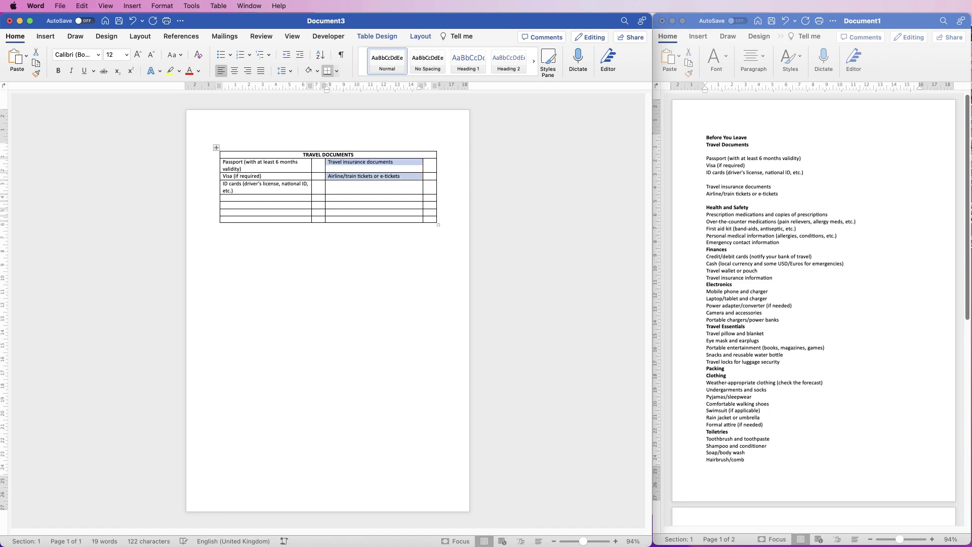
# Merge the table row directly below the ID cards row into a single cell
pyautogui.moveTo(226, 198); pyautogui.dragTo(431, 197)
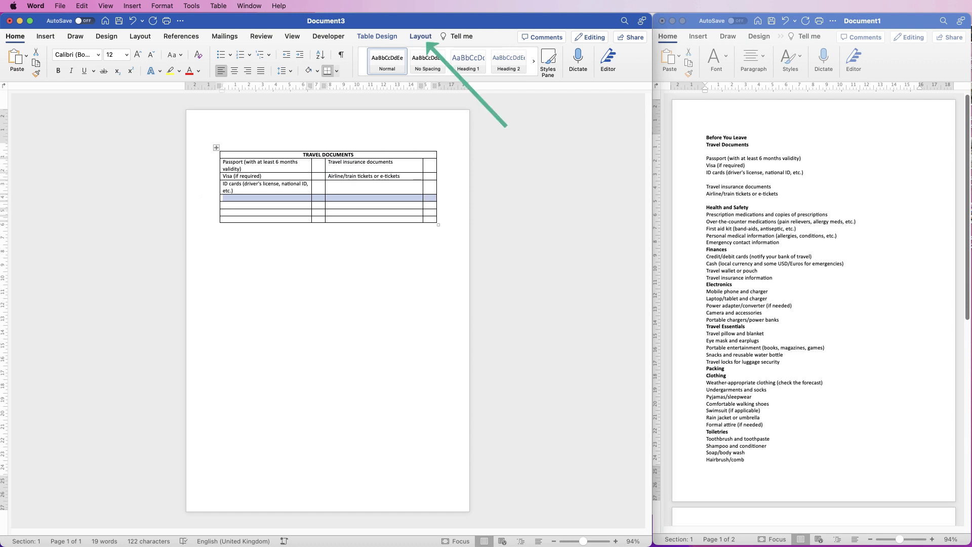
pyautogui.click(421, 36)
pyautogui.click(252, 58)
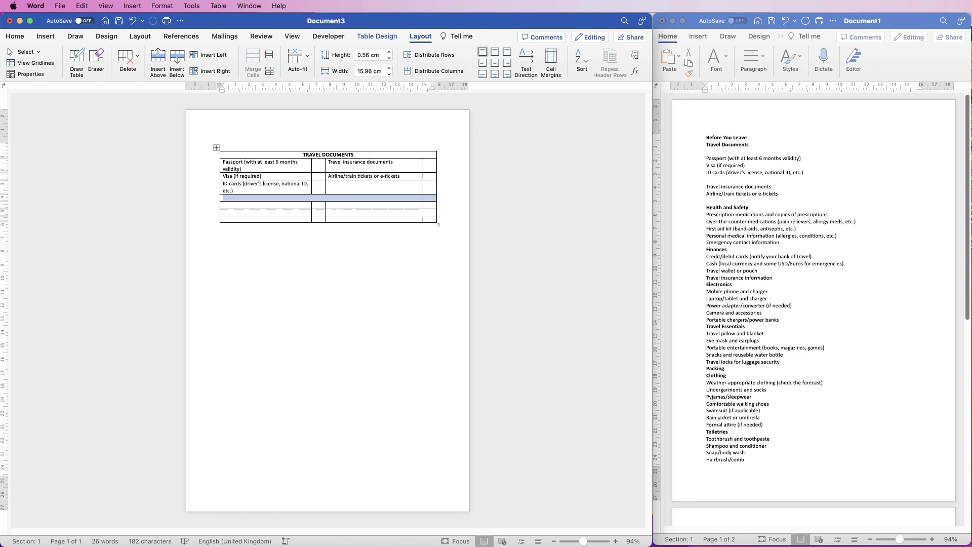
# Copy the Health and Safety heading from Document1 into the newly merged row, without an extra line
pyautogui.click(751, 207)
pyautogui.moveTo(752, 207); pyautogui.dragTo(707, 207)
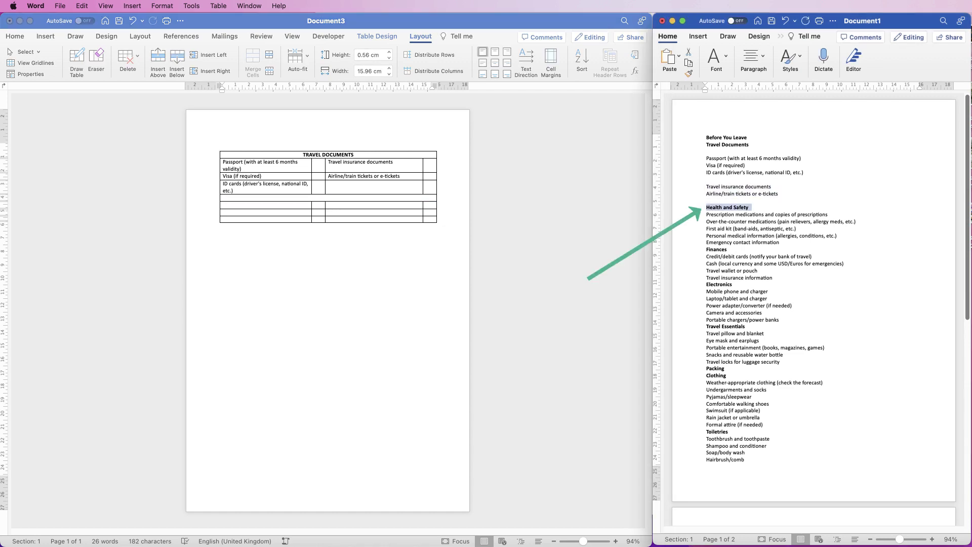
pyautogui.click(221, 198)
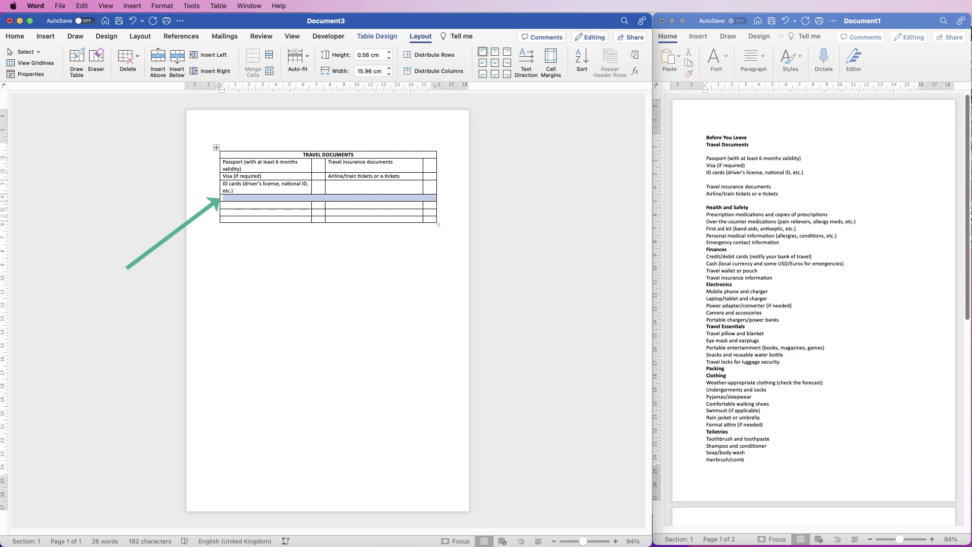
pyautogui.press('super+v')
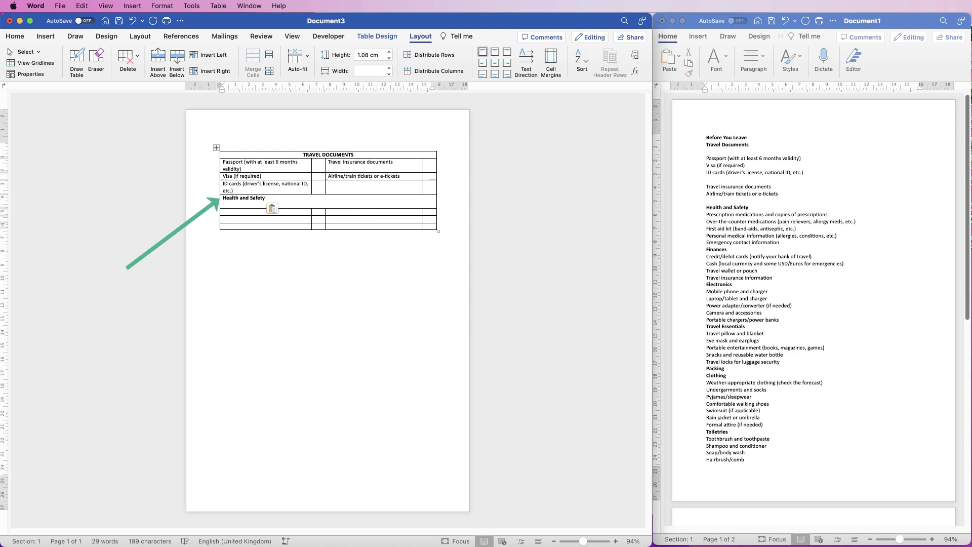
pyautogui.press('BackSpace')
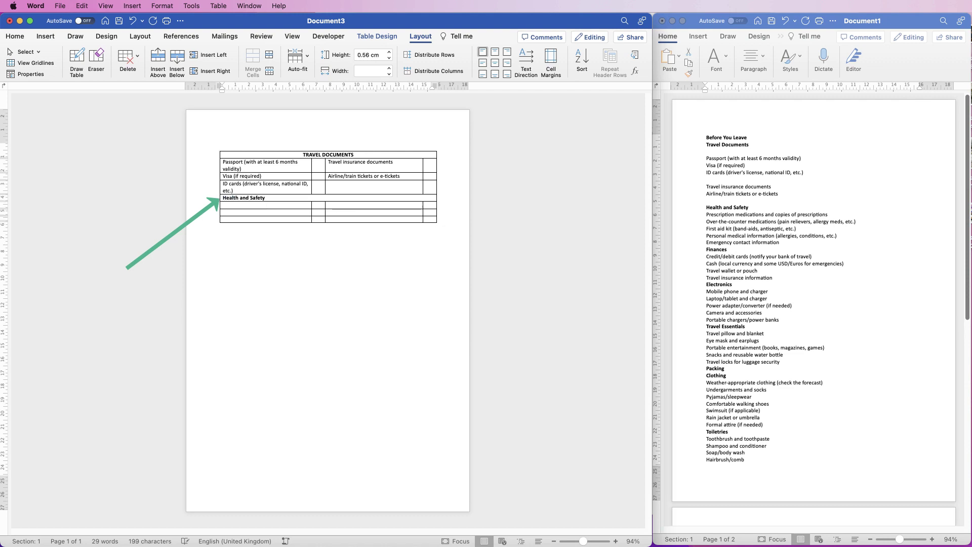
# Change the Health and Safety heading in the table to uppercase and centre it
pyautogui.hotkey('shift', 'alt', 'Left')
pyautogui.hotkey('shift', 'alt', 'Left')
pyautogui.hotkey('shift', 'alt', 'Left')
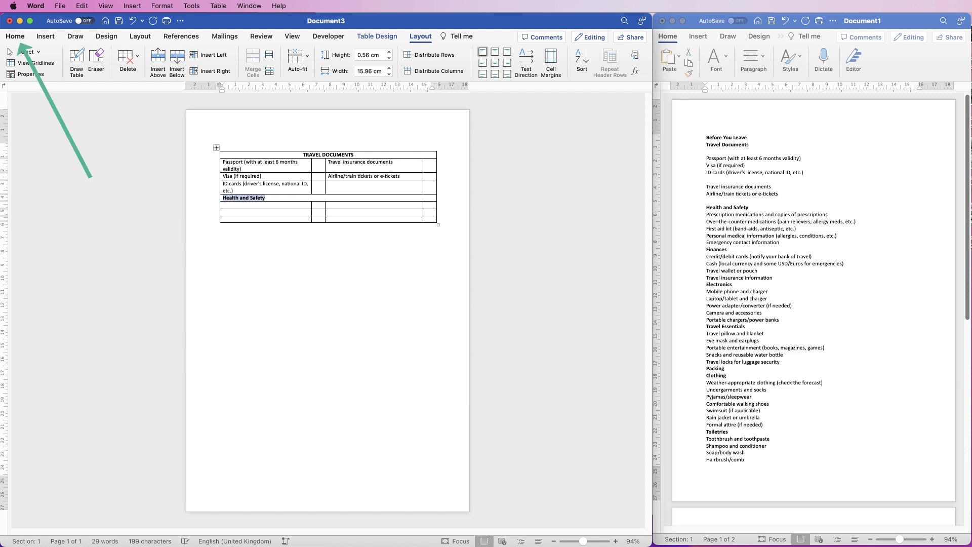
pyautogui.click(16, 37)
pyautogui.click(174, 54)
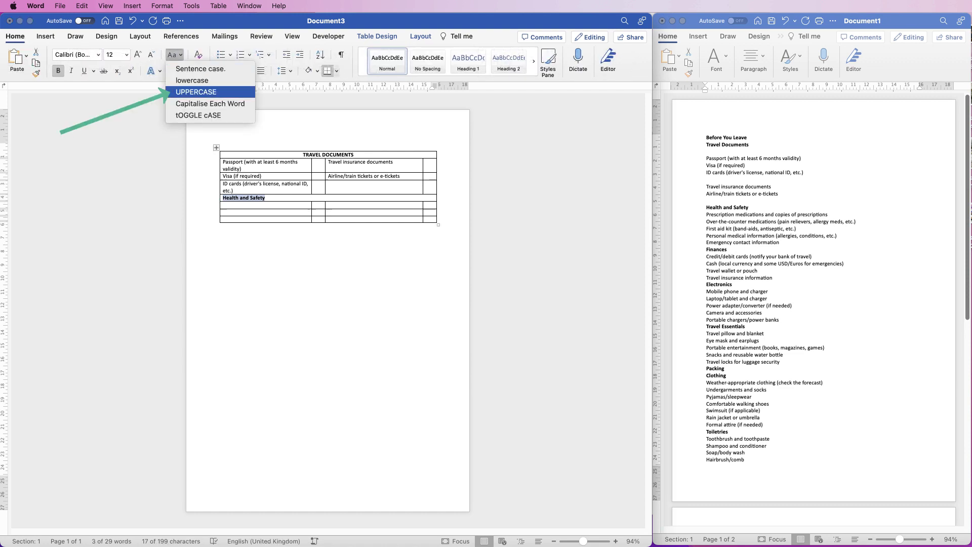
pyautogui.click(203, 92)
pyautogui.click(234, 70)
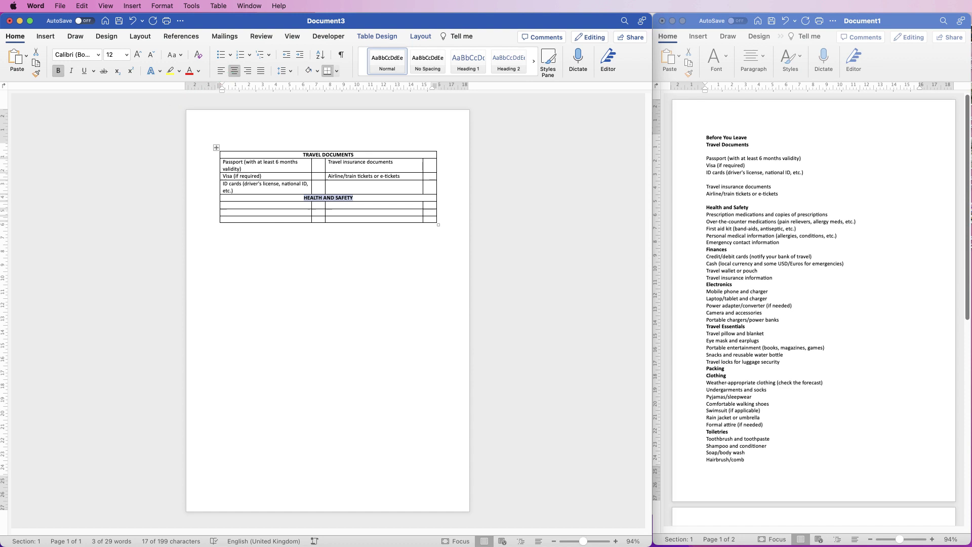
# Insert many empty rows below the Health and Safety heading, extending the table down to near the end of the page
pyautogui.click(329, 213)
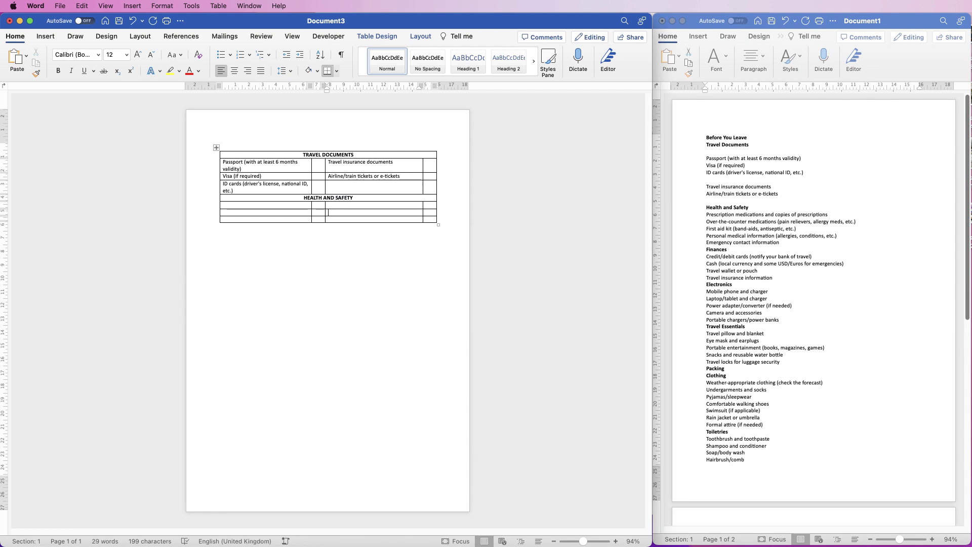
pyautogui.click(420, 36)
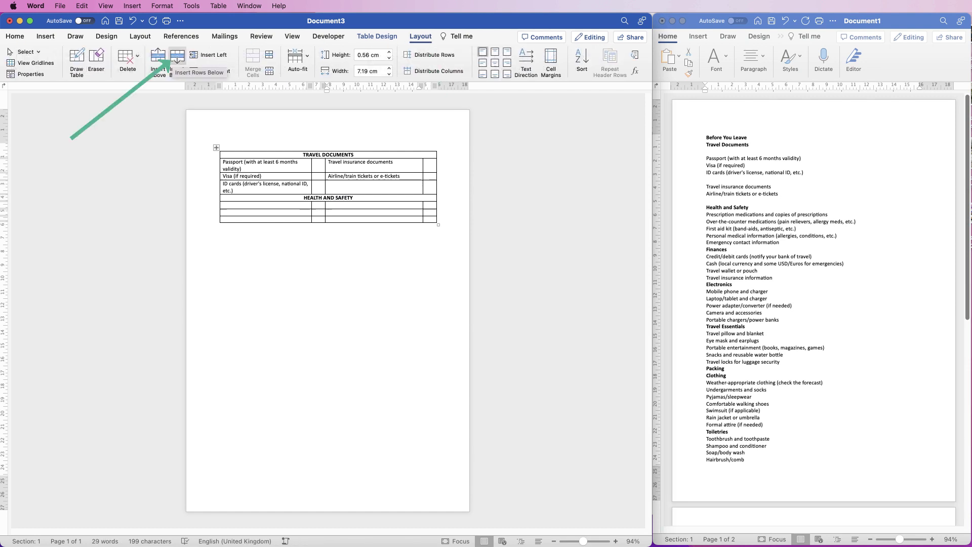
pyautogui.click(178, 56)
pyautogui.click(177, 56)
pyautogui.click(178, 57)
pyautogui.click(178, 56)
pyautogui.click(177, 56)
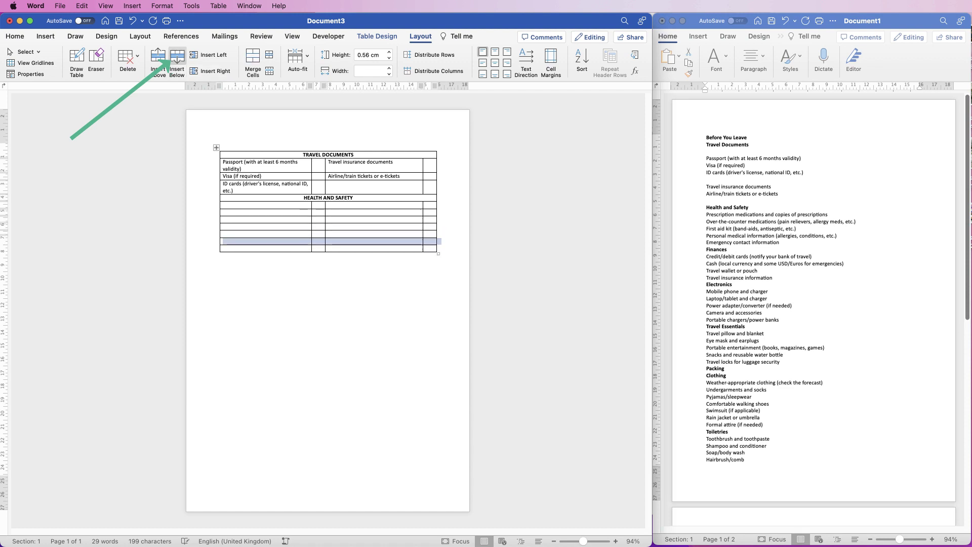
pyautogui.click(177, 57)
pyautogui.click(177, 56)
pyautogui.click(177, 57)
pyautogui.click(177, 57)
pyautogui.click(177, 56)
pyautogui.click(177, 57)
pyautogui.click(177, 57)
pyautogui.click(177, 56)
pyautogui.click(178, 57)
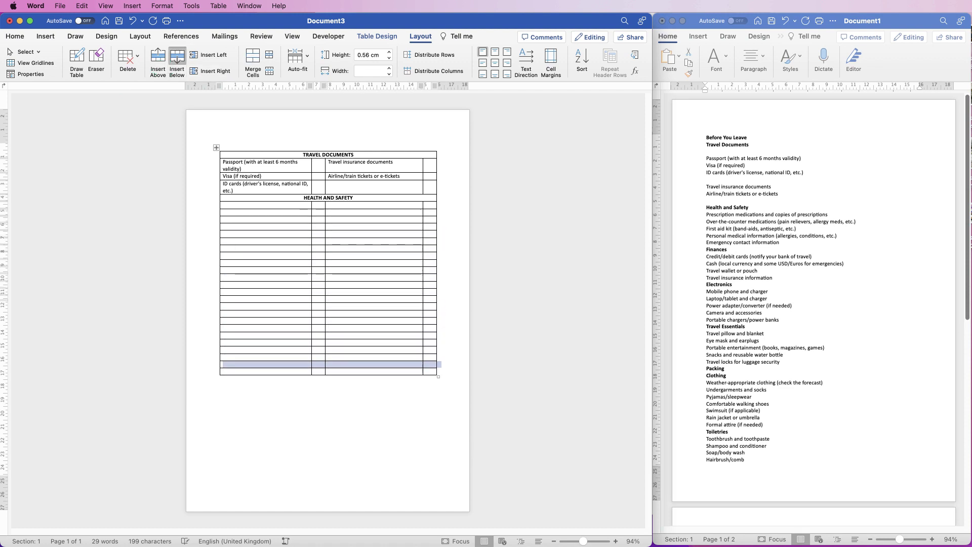
pyautogui.click(177, 57)
pyautogui.click(178, 57)
pyautogui.click(177, 57)
pyautogui.click(177, 56)
pyautogui.click(177, 57)
pyautogui.click(177, 57)
pyautogui.click(177, 57)
pyautogui.click(177, 56)
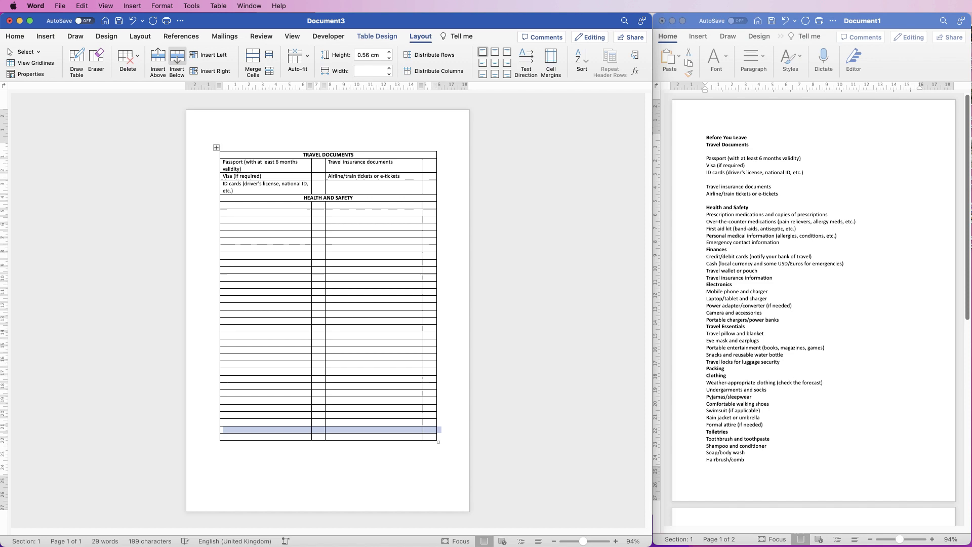
pyautogui.click(177, 57)
pyautogui.click(177, 56)
pyautogui.click(177, 57)
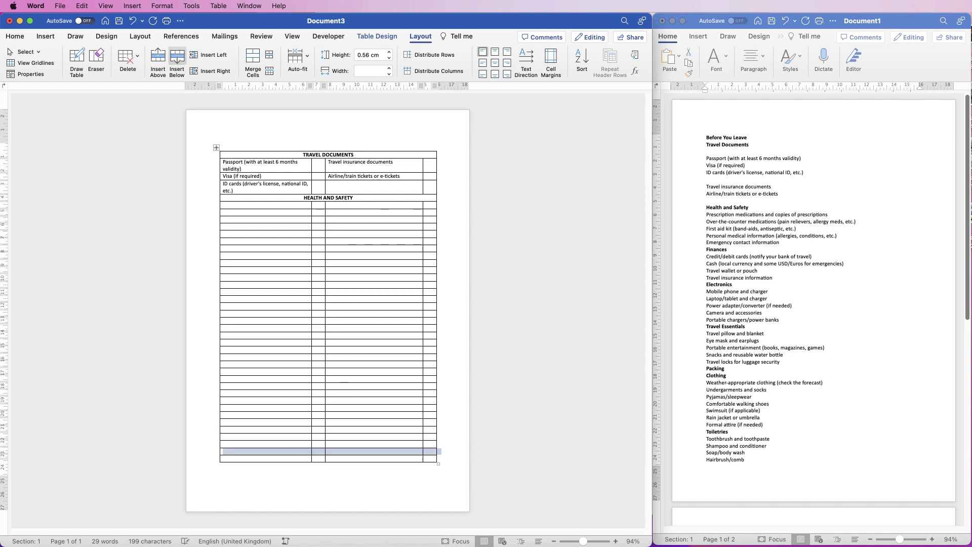
# In Document1, add blank lines before and after the Health and Safety items and after the first aid kit line
pyautogui.click(223, 205)
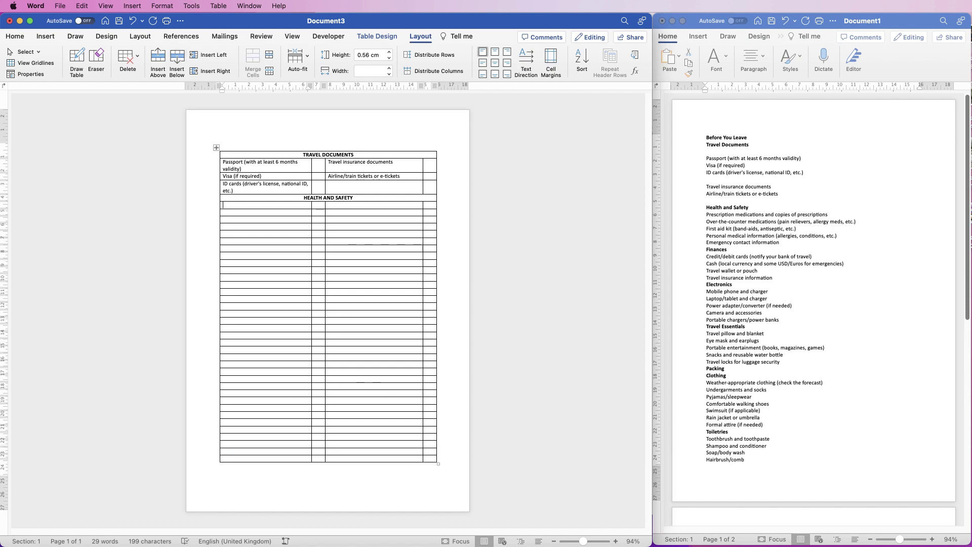
pyautogui.click(749, 207)
pyautogui.click(749, 207)
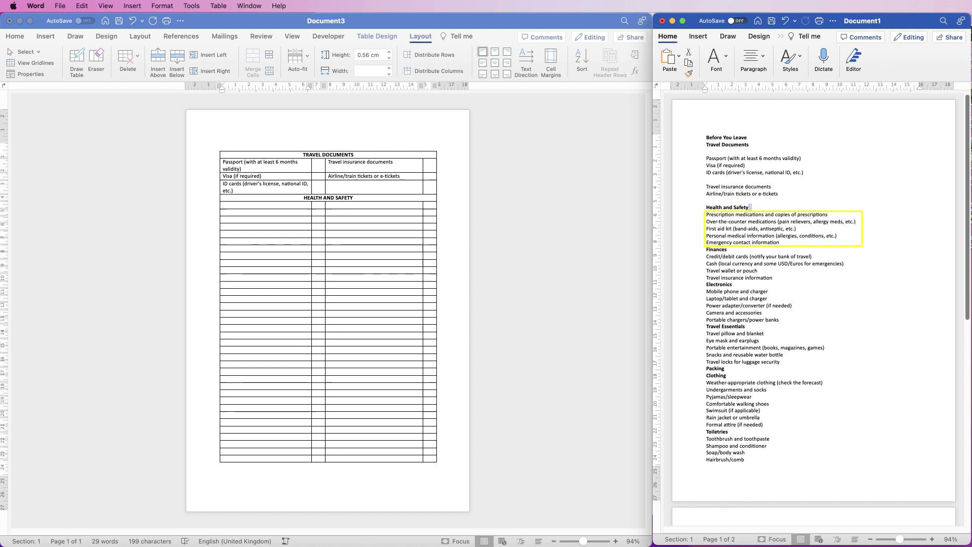
pyautogui.press('Return')
pyautogui.click(780, 249)
pyautogui.press('Return')
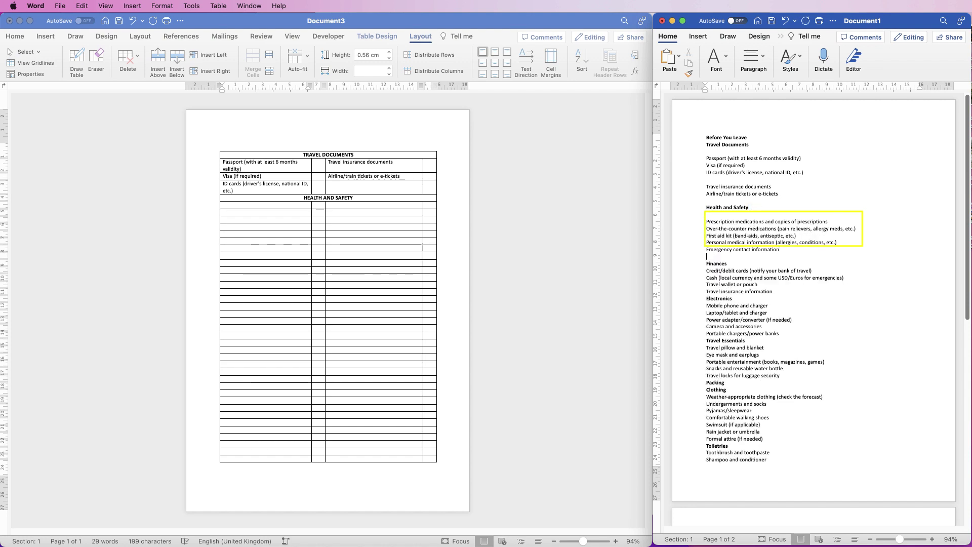
pyautogui.press('Return')
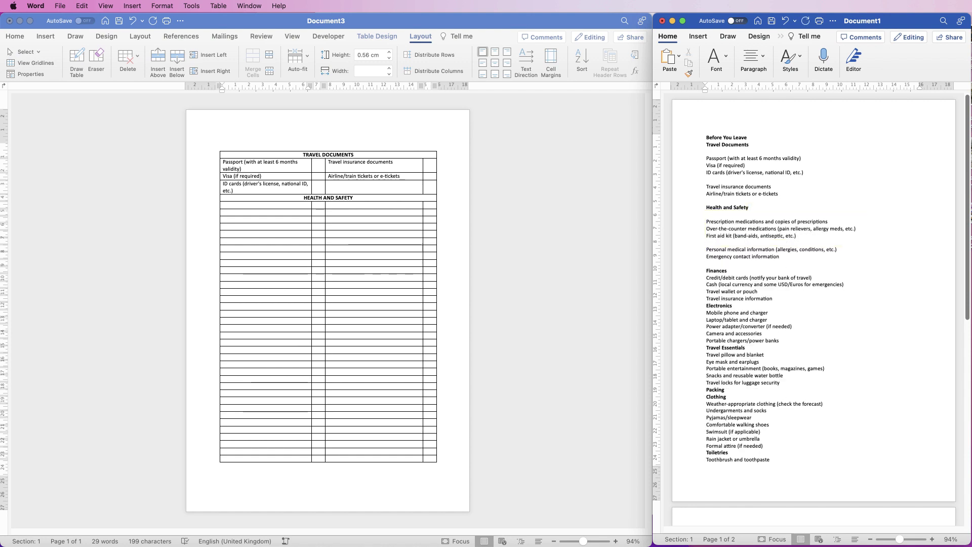
# Copy the prescription, over-the-counter medication and first aid kit lines into the first column's three cells under Health and Safety
pyautogui.hotkey('shift', 'Up')
pyautogui.hotkey('shift', 'Up')
pyautogui.hotkey('shift', 'Up')
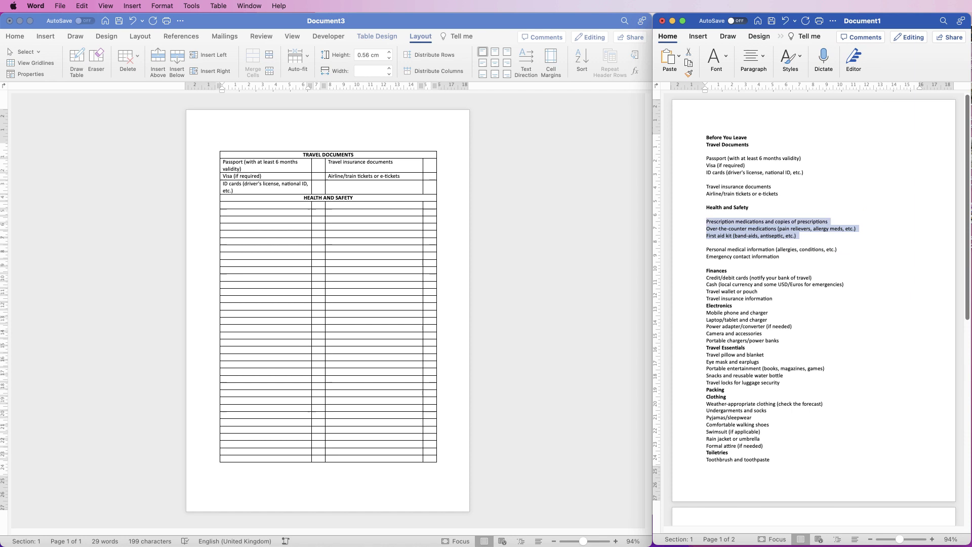
pyautogui.press('super+c')
pyautogui.click(223, 204)
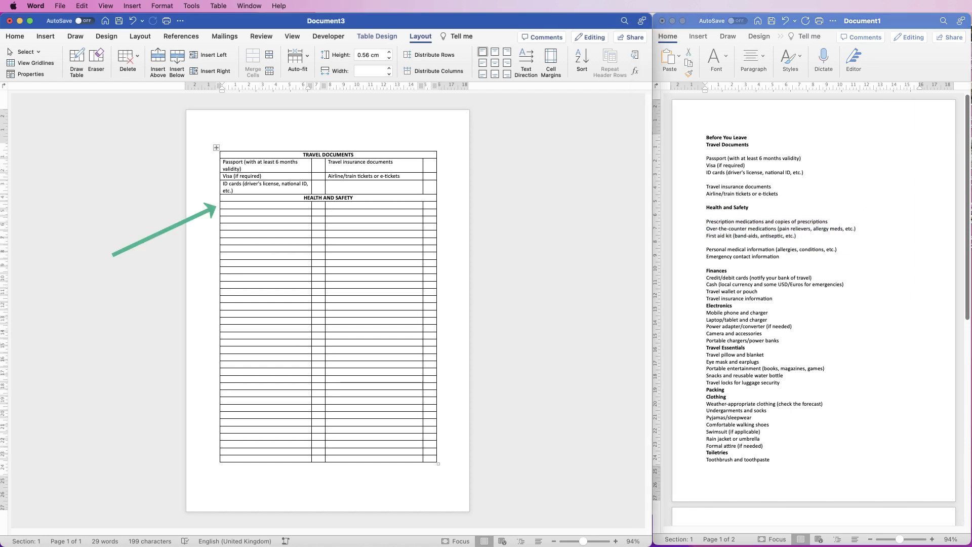
pyautogui.hotkey('shift', 'Down')
pyautogui.hotkey('shift', 'Down')
pyautogui.press('super+v')
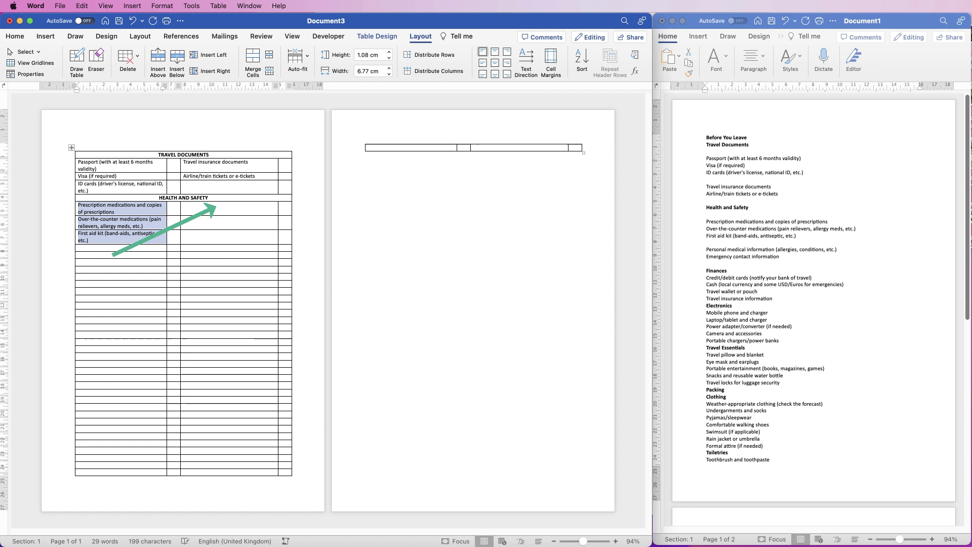
# Copy the personal medical information and emergency contact lines from Document1 into the third column's first two cells under Health and Safety
pyautogui.click(783, 256)
pyautogui.moveTo(783, 257); pyautogui.dragTo(706, 249)
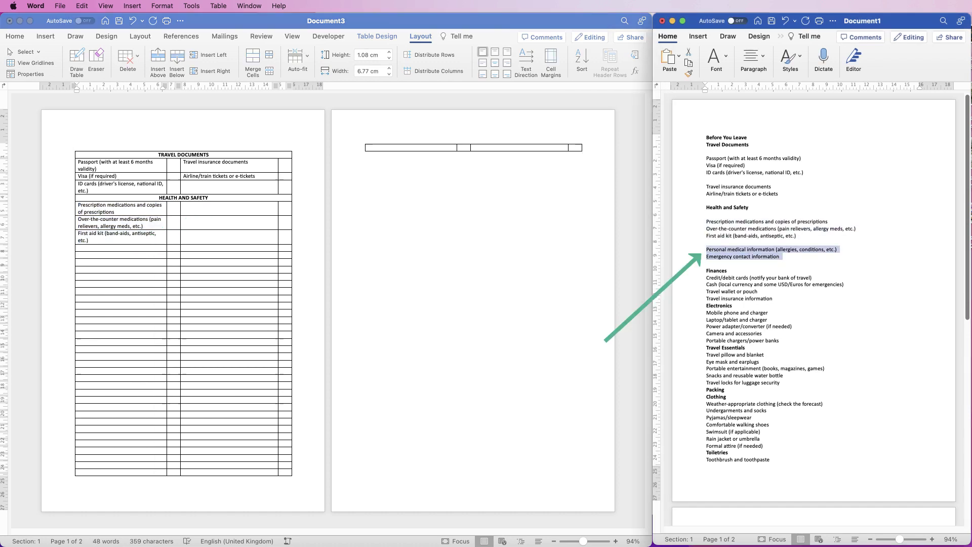
pyautogui.click(184, 205)
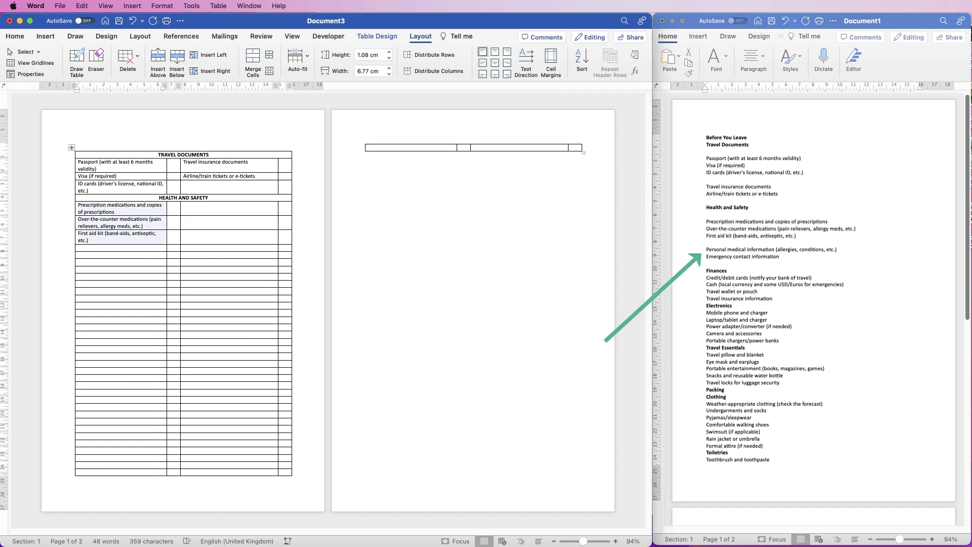
pyautogui.moveTo(185, 205); pyautogui.dragTo(228, 219)
pyautogui.press('super+v')
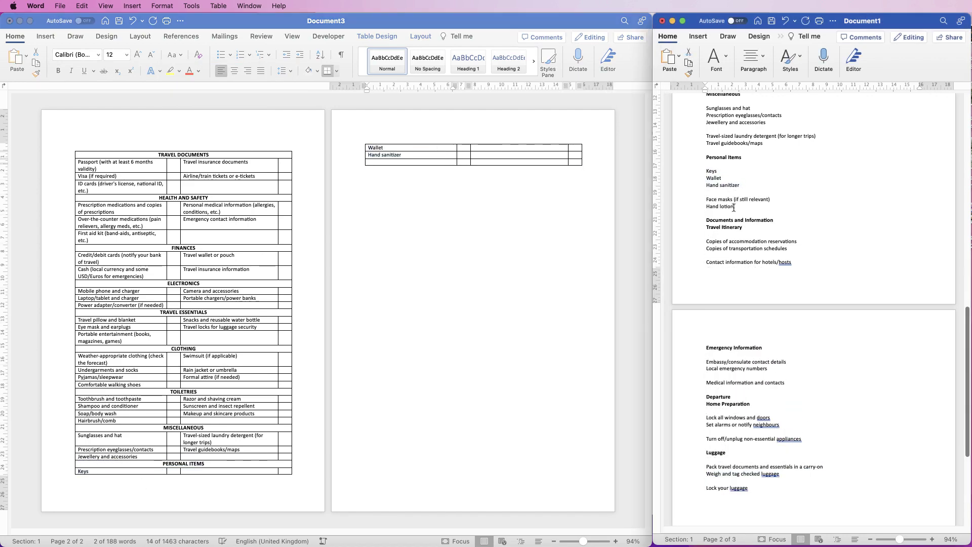
# Add more table rows and fill in the remaining sections through Luggage, with merged, centred uppercase headings
pyautogui.click(178, 60)
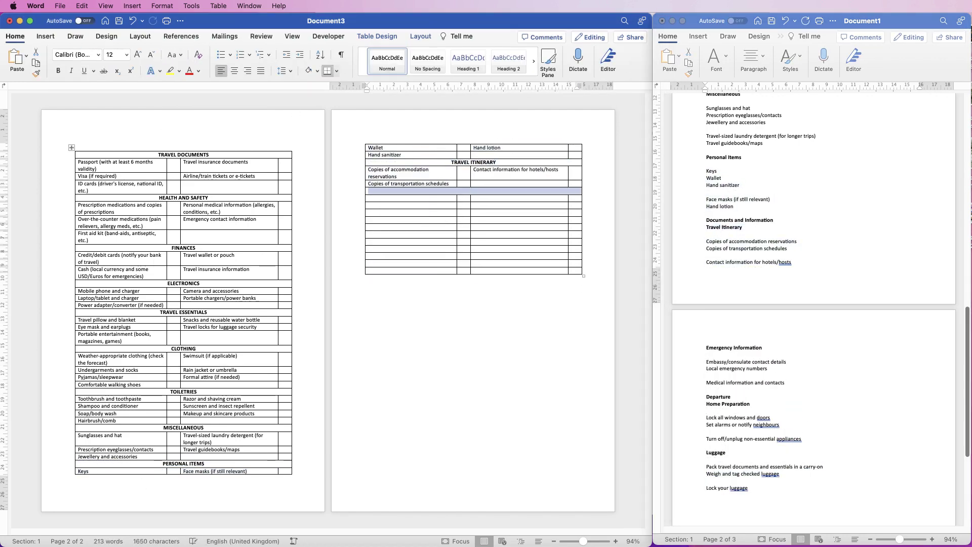
pyautogui.click(174, 54)
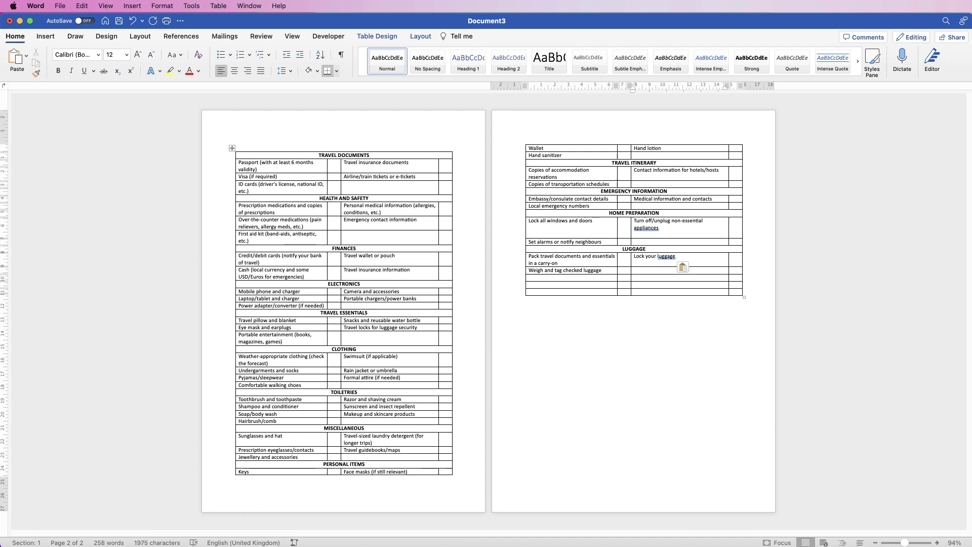
# Delete the empty rows at the end of the table, below the Luggage items
pyautogui.moveTo(735, 291); pyautogui.dragTo(615, 277)
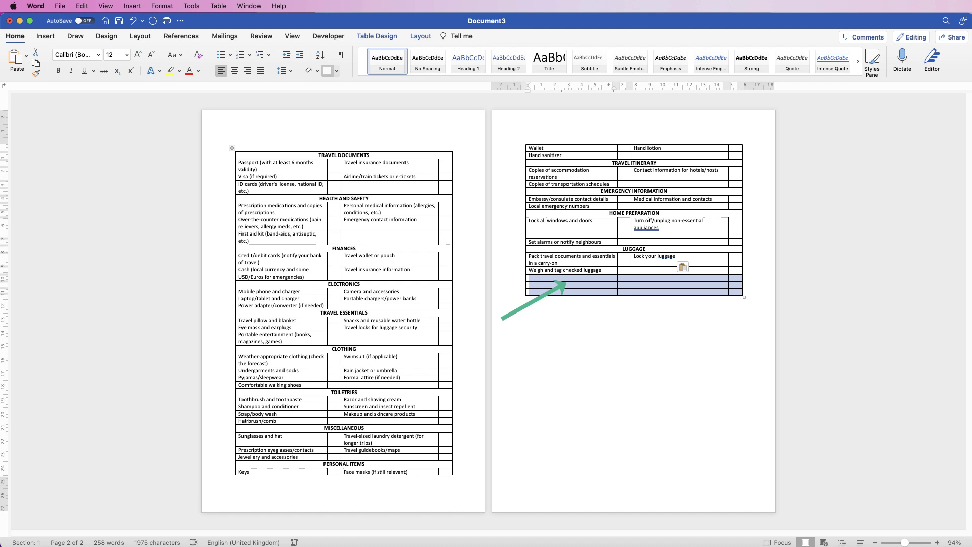
pyautogui.rightClick(601, 285)
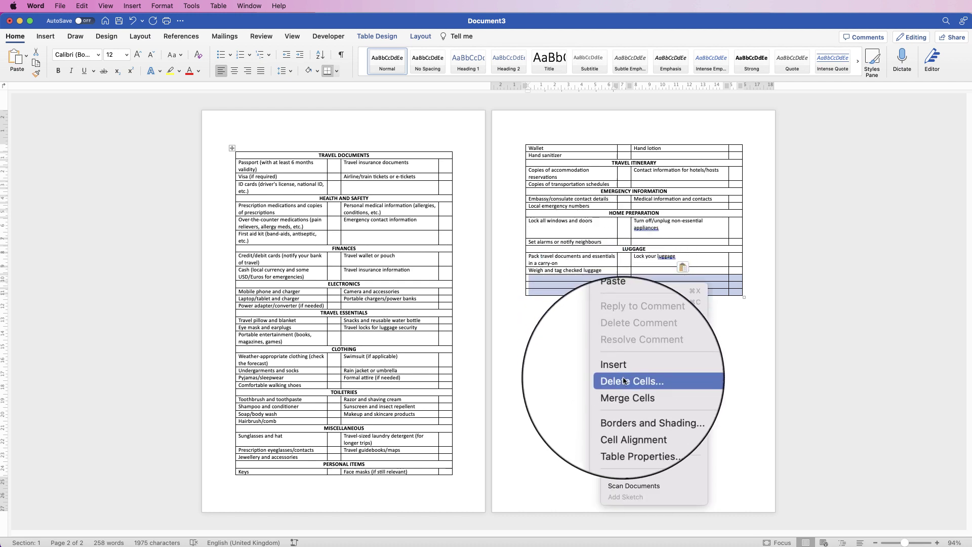
pyautogui.click(654, 396)
pyautogui.click(668, 233)
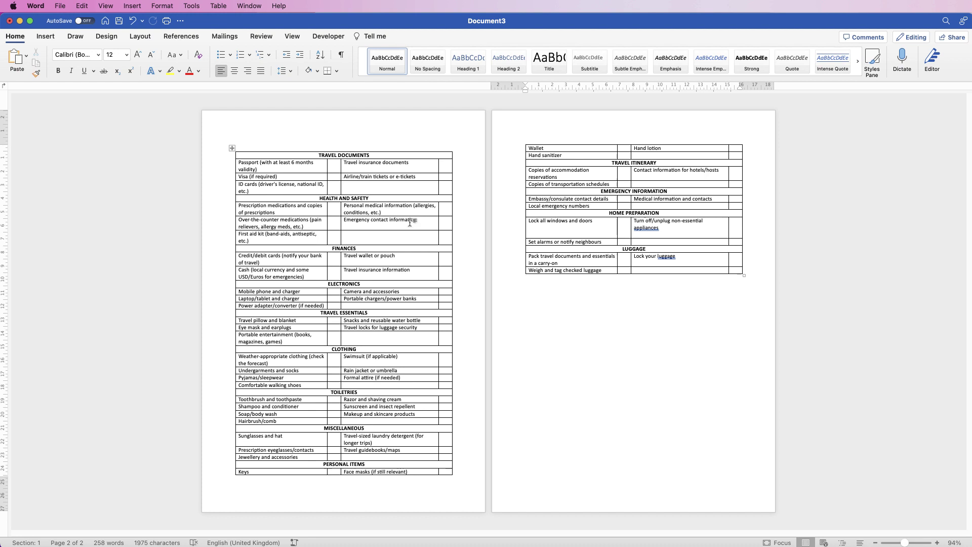
# Add a blank line above the table and set the height of all table rows to 0.7 cm
pyautogui.click(245, 145)
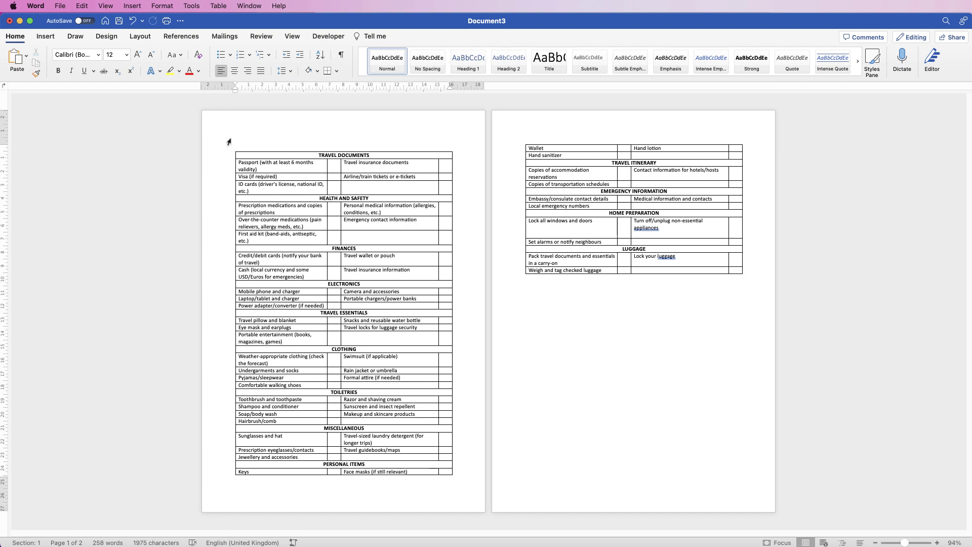
pyautogui.press('super+z')
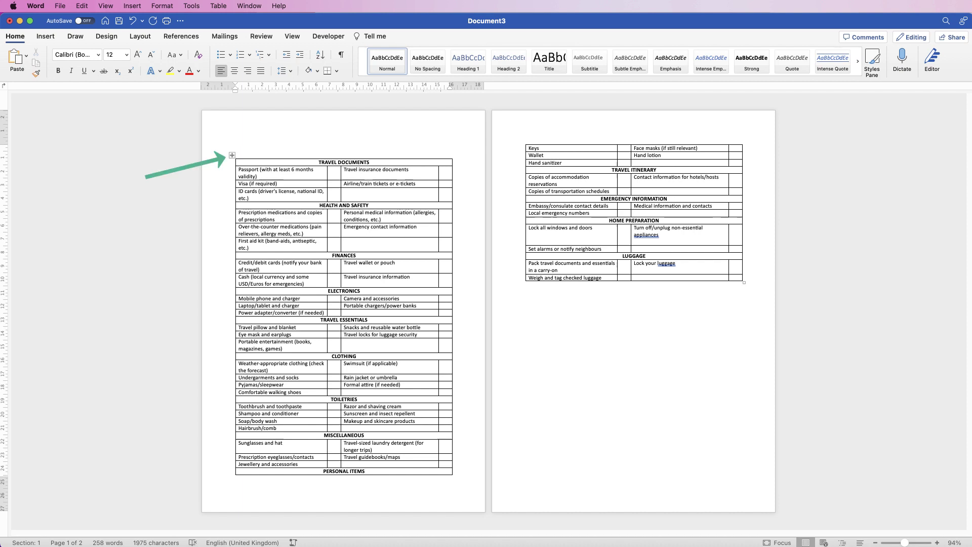
pyautogui.press('super+a')
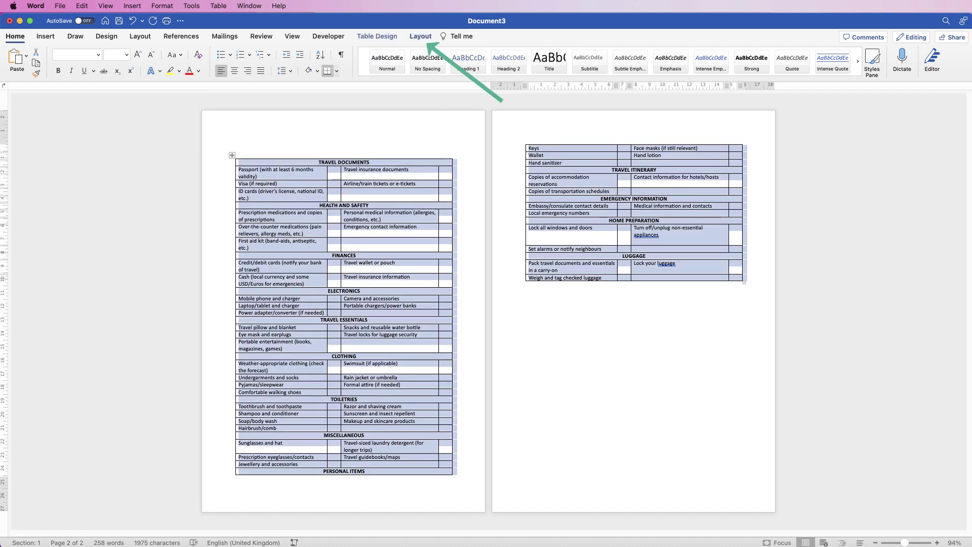
pyautogui.click(420, 36)
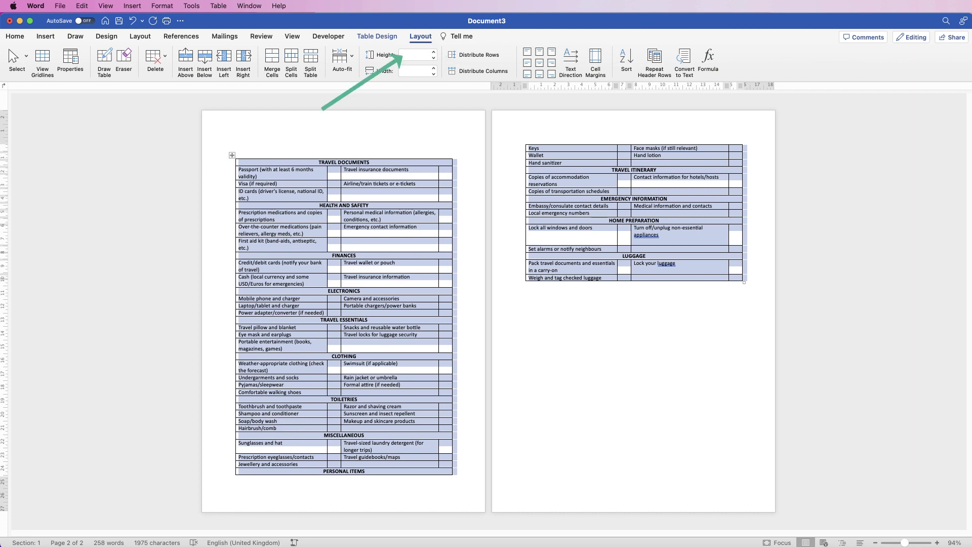
pyautogui.click(410, 57)
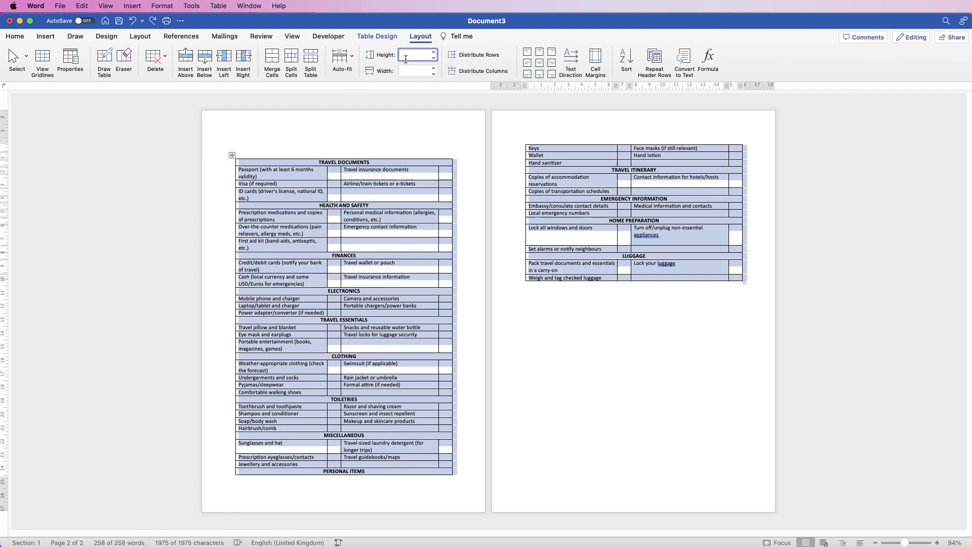
pyautogui.press('Return')
# Align the text of every section heading row to the centre of its cell, both vertically and horizontally
pyautogui.click(434, 199)
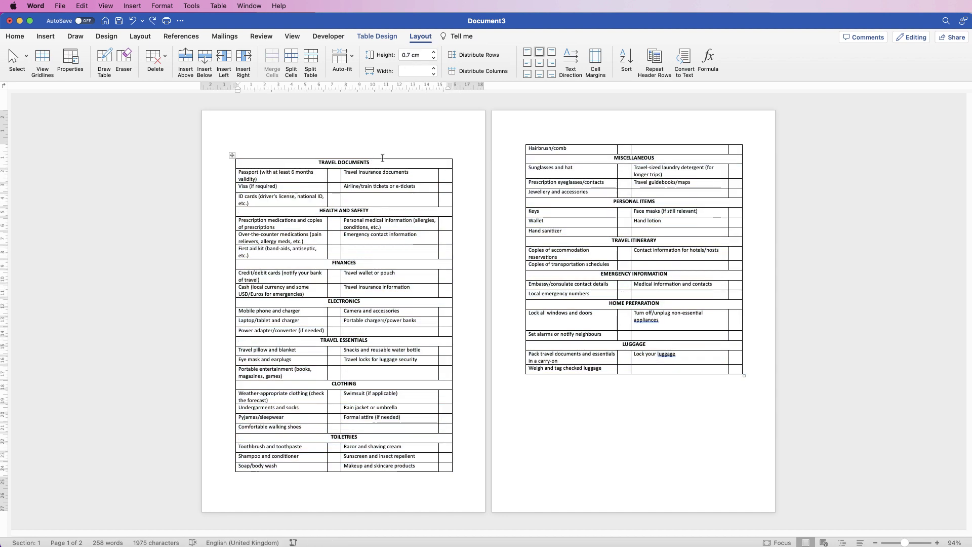
pyautogui.click(540, 63)
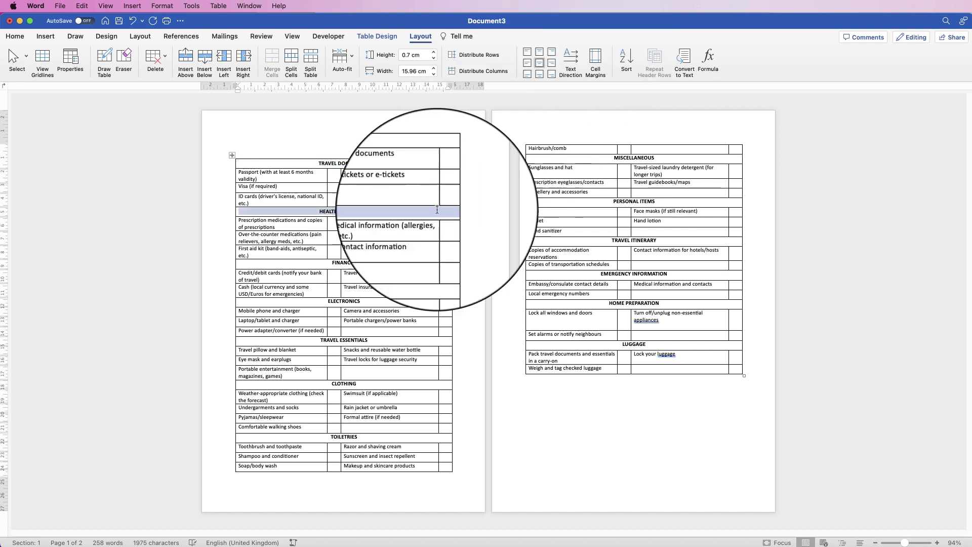
pyautogui.click(357, 262)
pyautogui.click(540, 62)
pyautogui.click(360, 301)
pyautogui.click(540, 63)
pyautogui.click(367, 340)
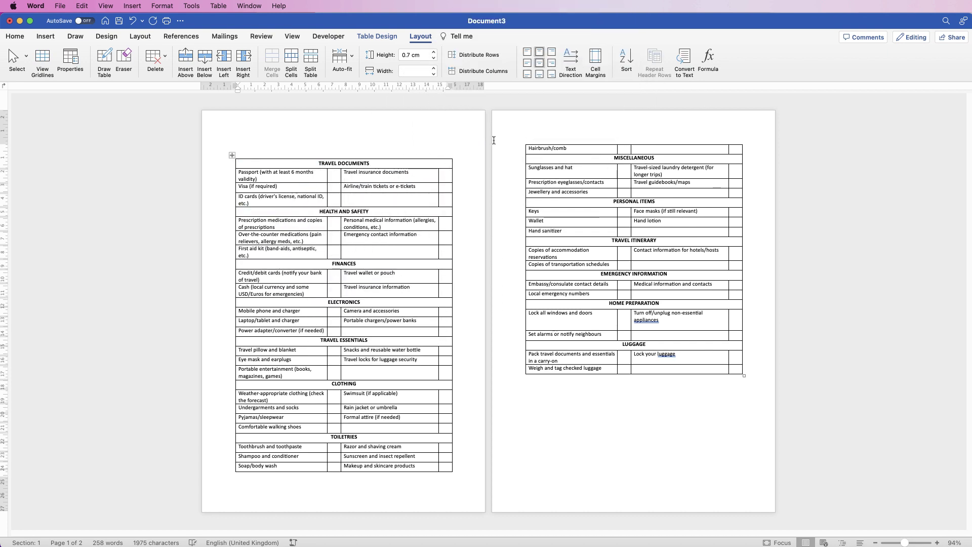
pyautogui.click(540, 62)
pyautogui.click(357, 384)
pyautogui.click(539, 63)
pyautogui.click(358, 436)
# Increase the font size of every section heading in the table to 14
pyautogui.click(371, 163)
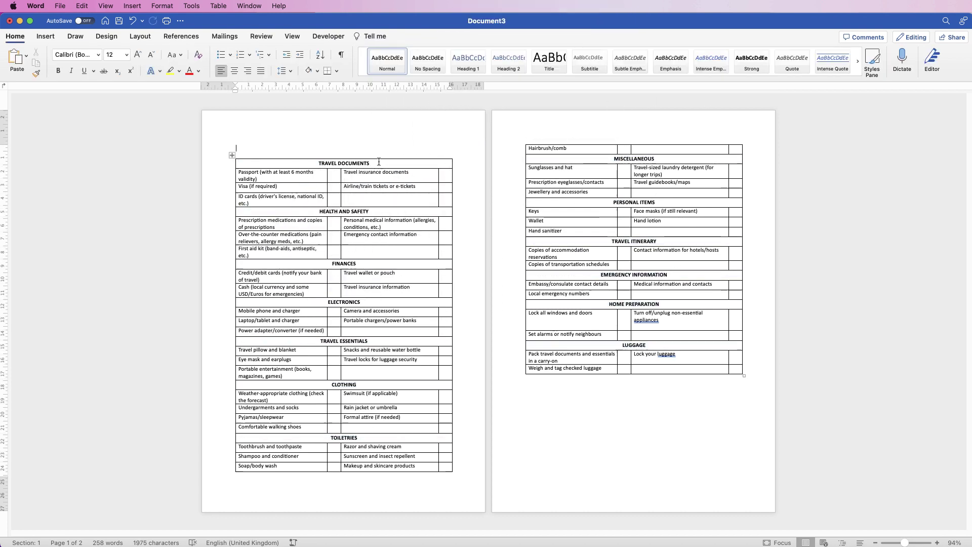
pyautogui.moveTo(352, 160); pyautogui.dragTo(319, 163)
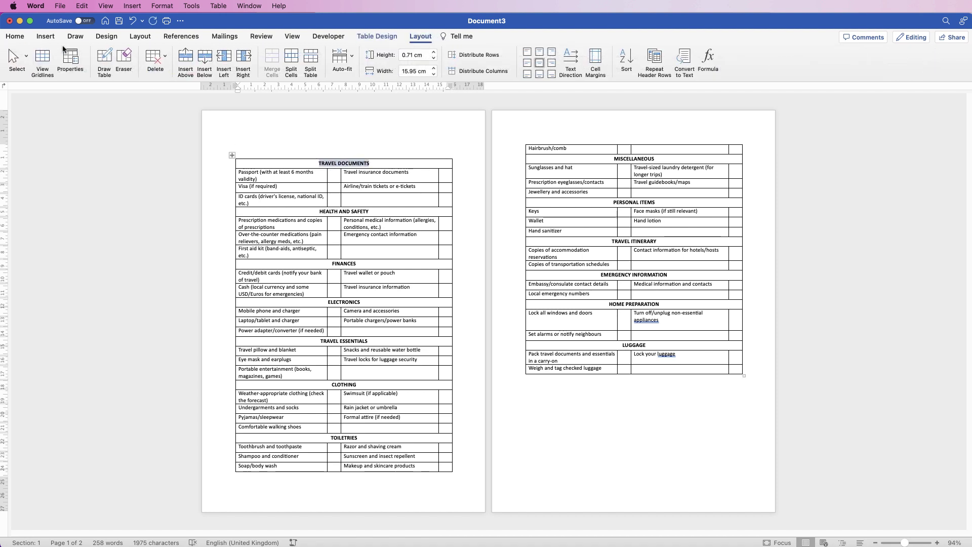
pyautogui.click(21, 38)
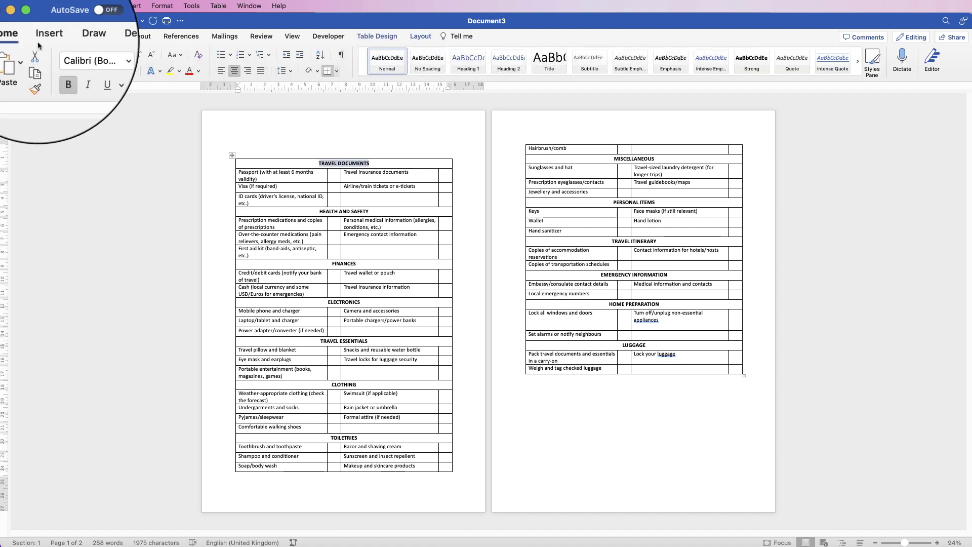
pyautogui.click(138, 56)
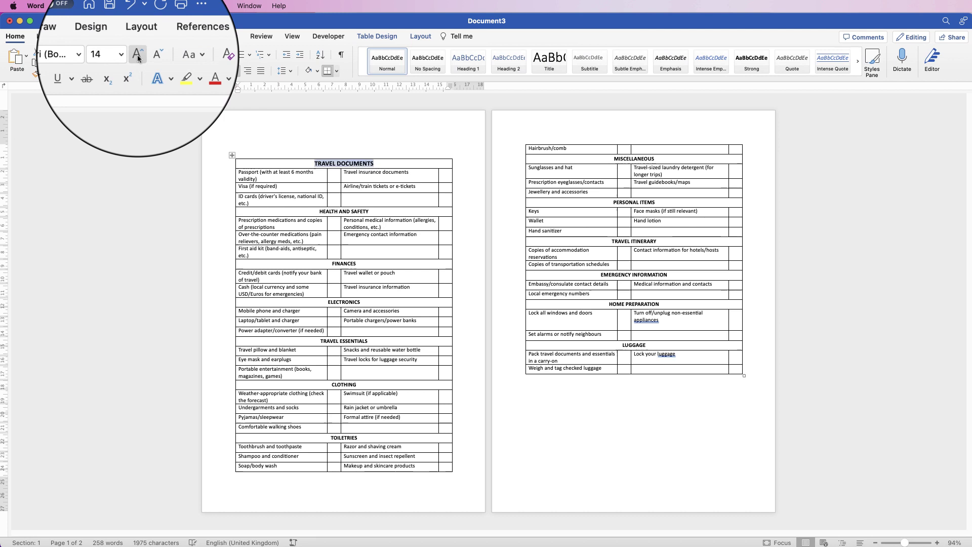
pyautogui.tripleClick(374, 209)
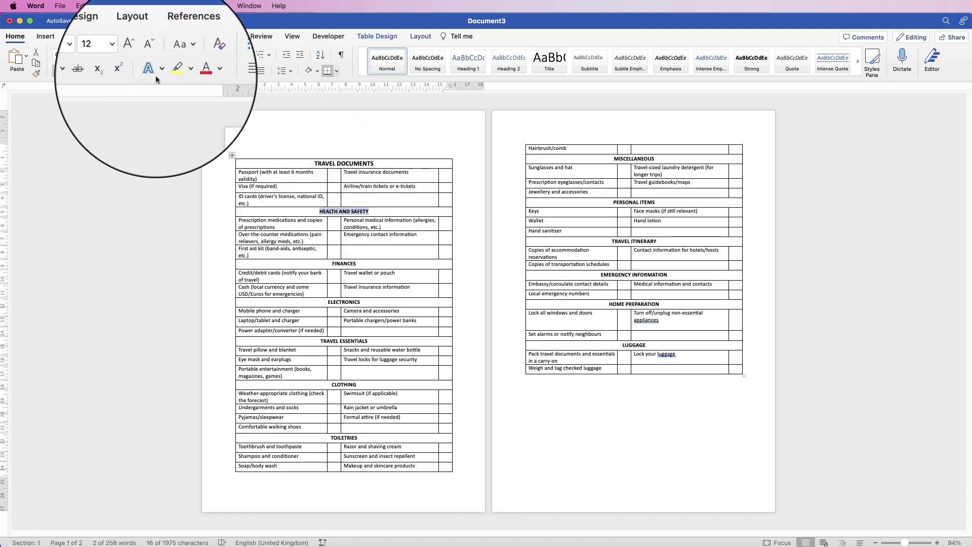
pyautogui.click(138, 54)
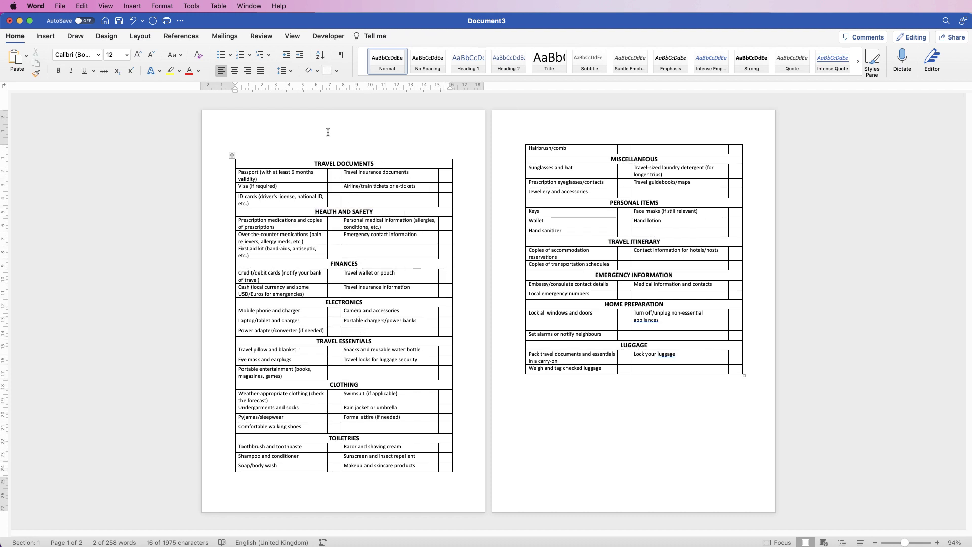
# Draw a text box about 13.8 by 2.5 cm above the table and enter TRAVEL CHECKLIST in it
pyautogui.click(238, 147)
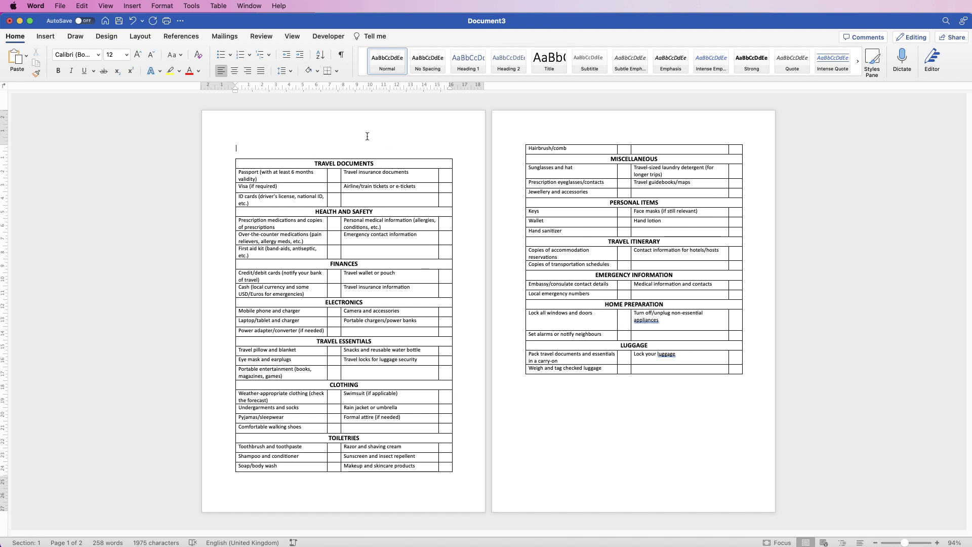
pyautogui.click(45, 36)
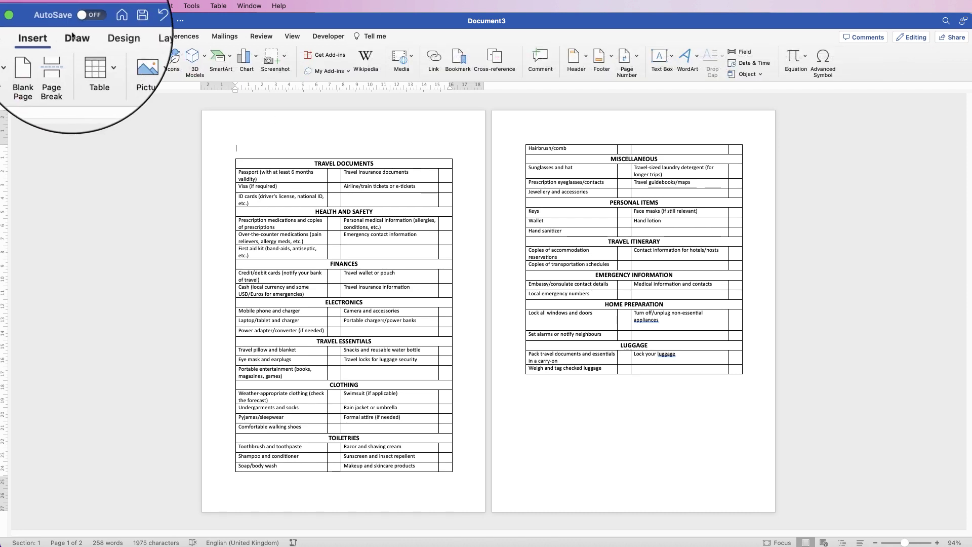
pyautogui.click(671, 56)
pyautogui.click(676, 71)
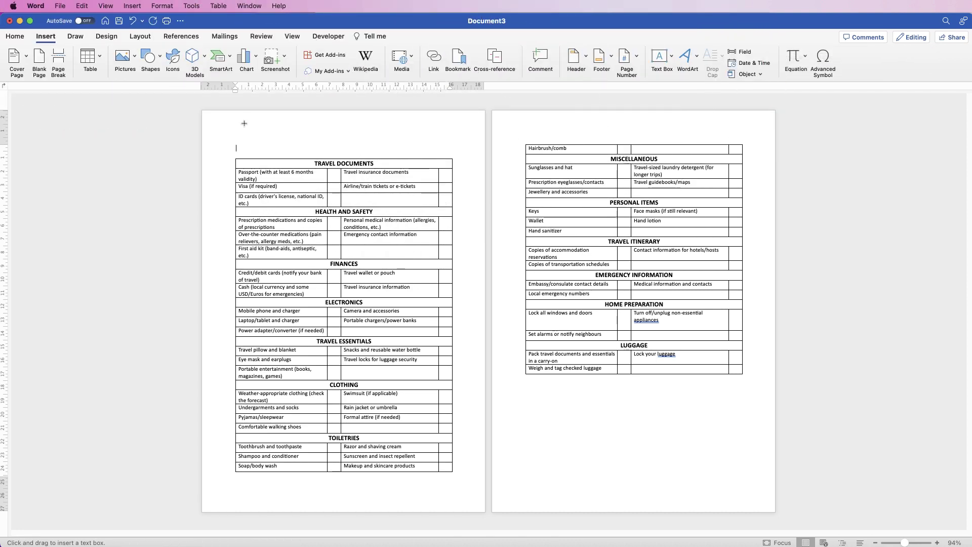
pyautogui.moveTo(251, 121); pyautogui.dragTo(436, 152)
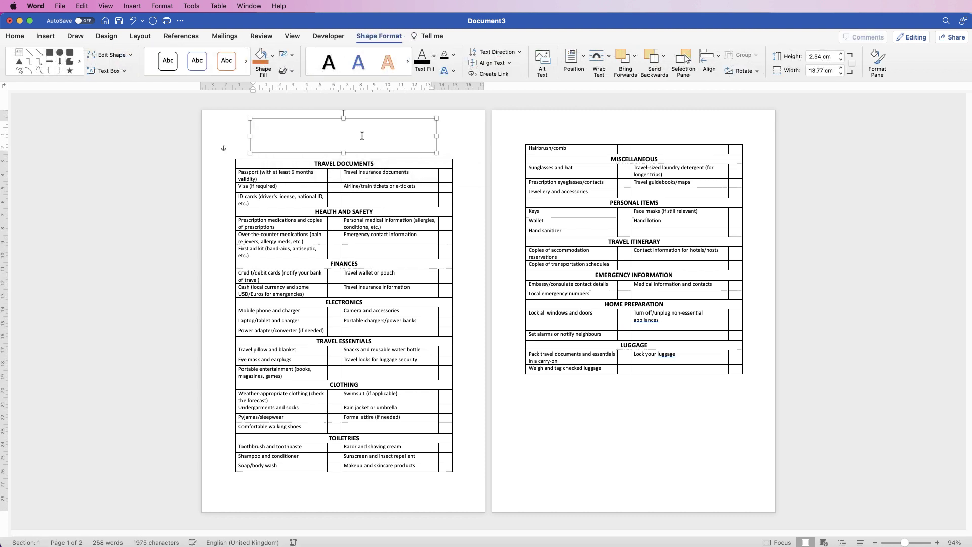
pyautogui.write('TRAVEL CHECKLIST')
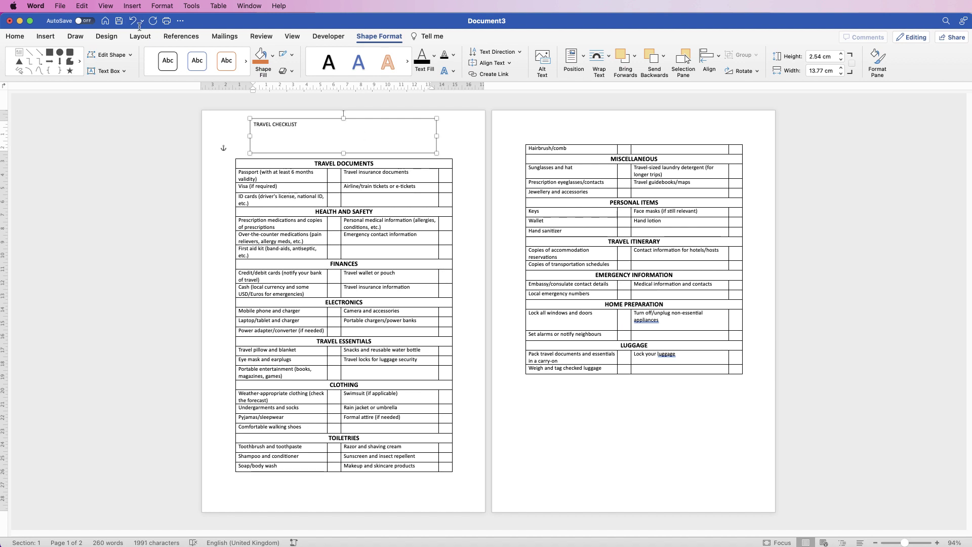
pyautogui.click(15, 36)
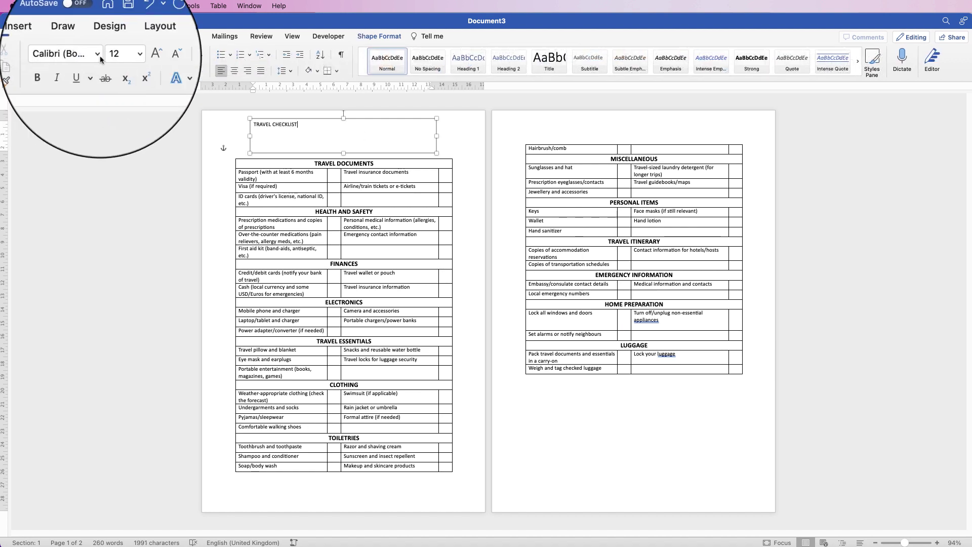
pyautogui.click(236, 147)
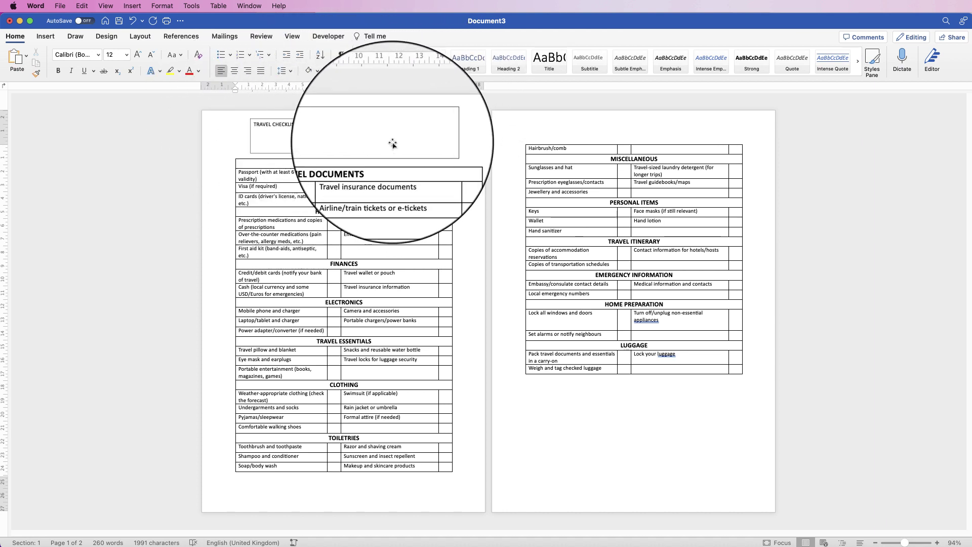
# Remove the outline from the TRAVEL CHECKLIST text box
pyautogui.click(353, 139)
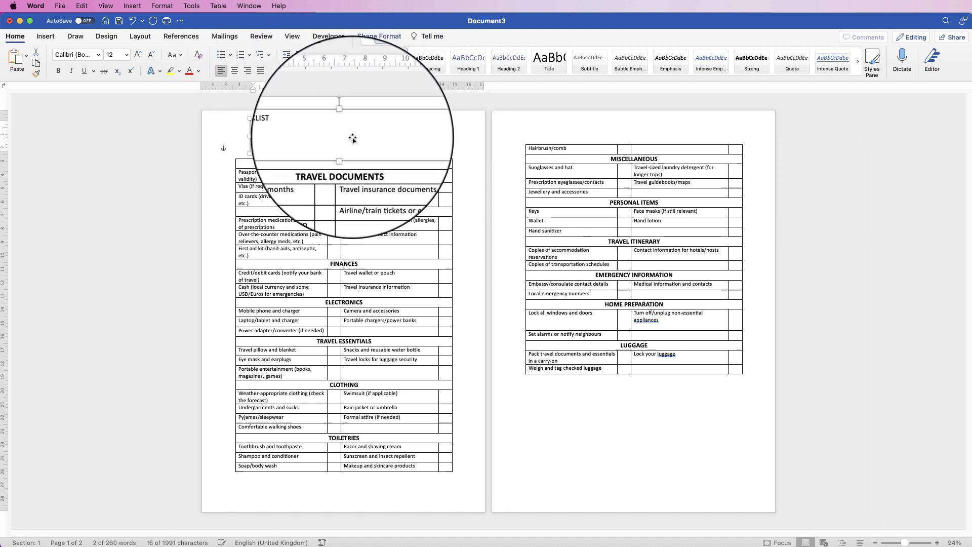
pyautogui.click(385, 38)
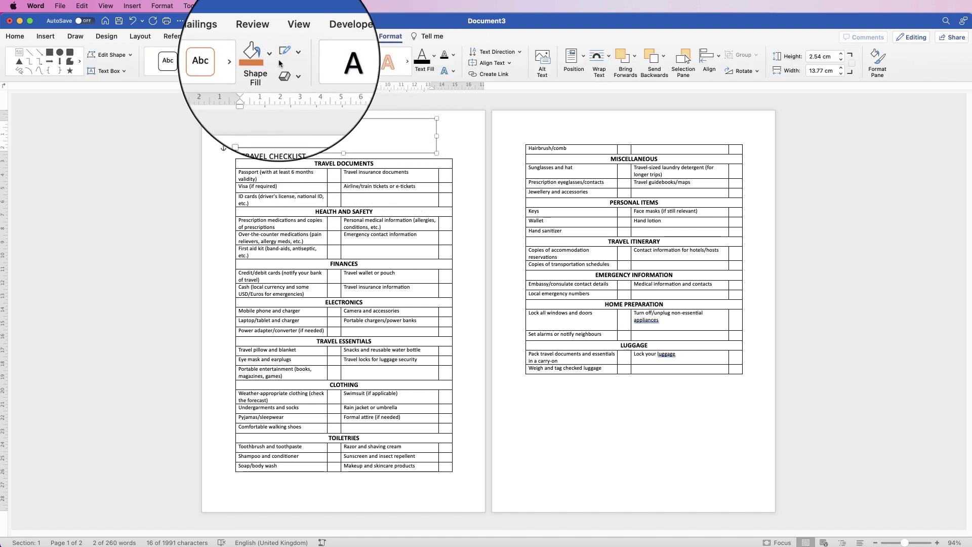
pyautogui.click(296, 49)
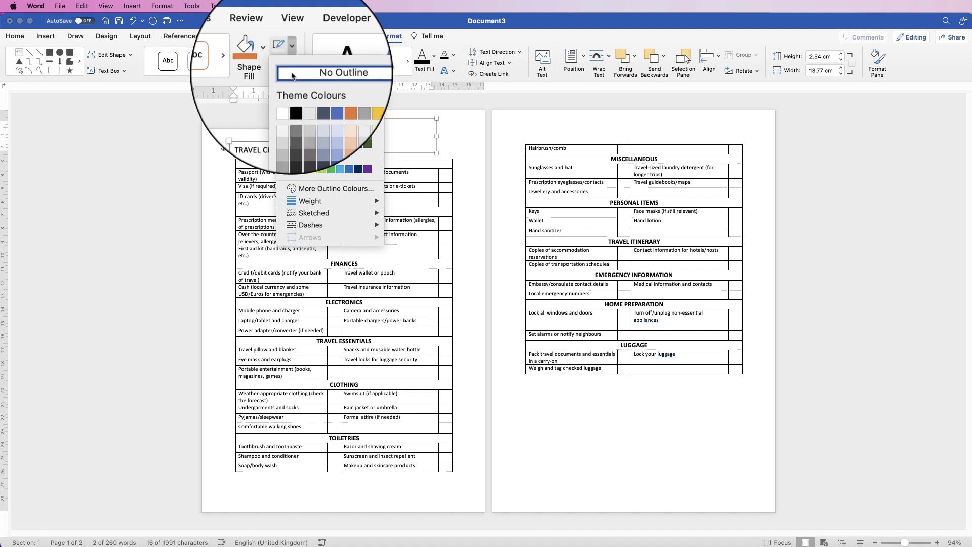
pyautogui.click(292, 76)
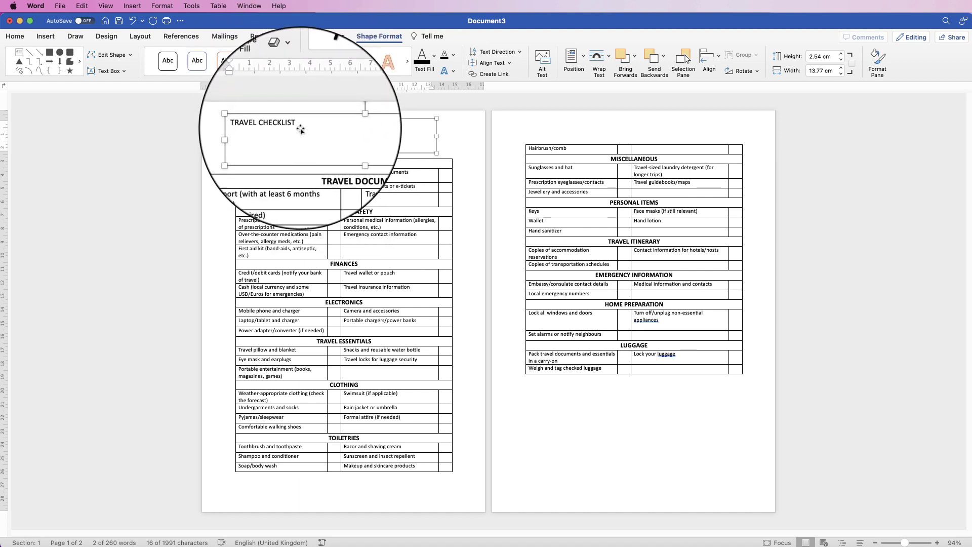
# Enlarge the TRAVEL CHECKLIST title text to size 36 and centre it within its text box
pyautogui.click(21, 42)
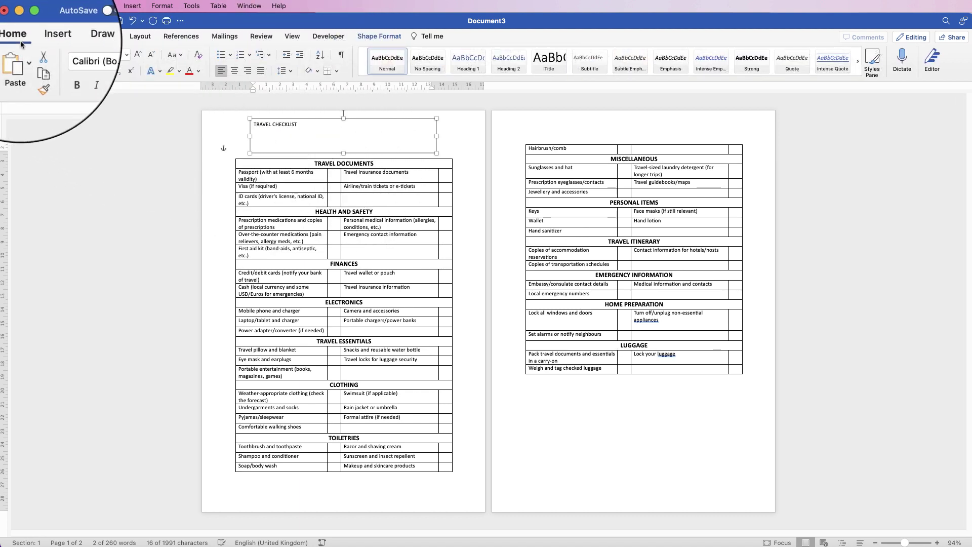
pyautogui.click(140, 56)
pyautogui.click(139, 56)
pyautogui.click(138, 57)
pyautogui.click(138, 57)
pyautogui.click(138, 57)
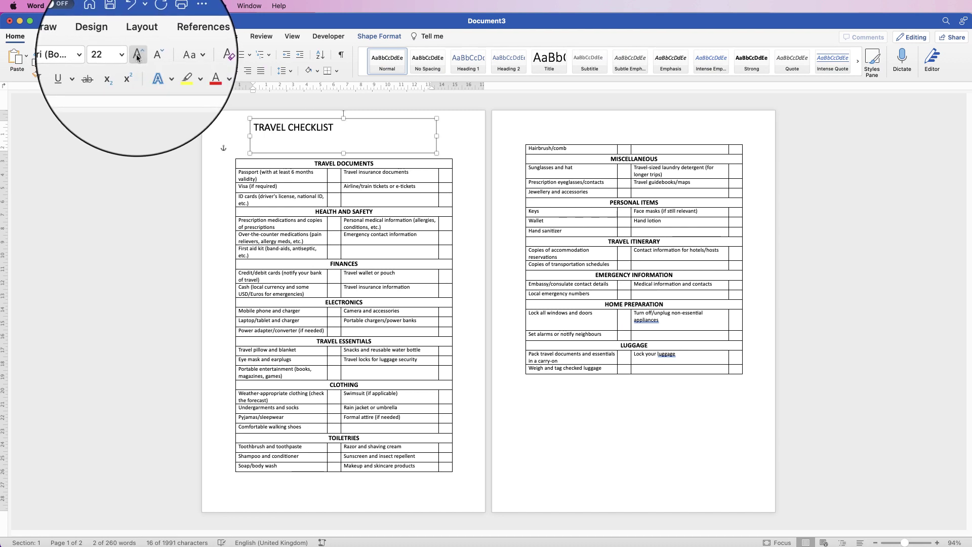
pyautogui.click(138, 57)
pyautogui.click(137, 57)
pyautogui.click(138, 57)
pyautogui.click(138, 57)
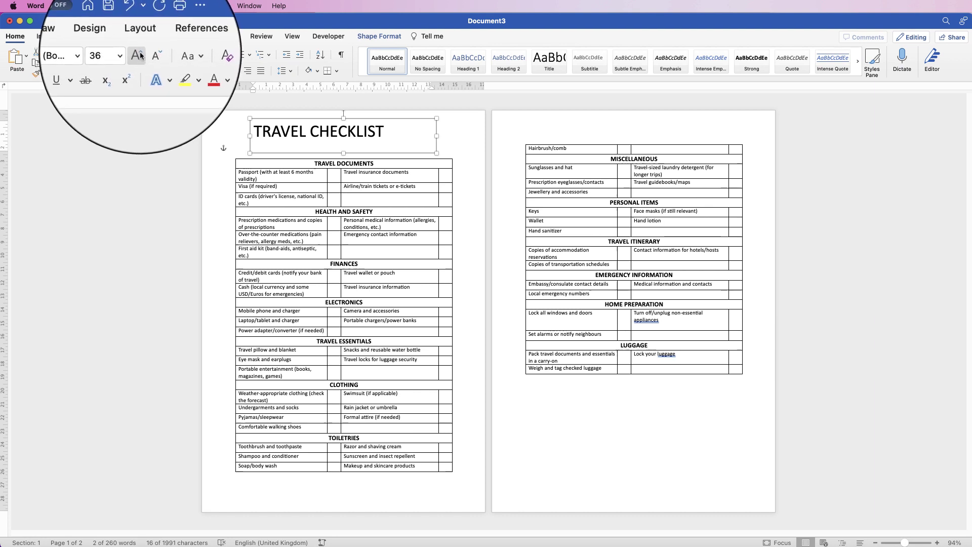
pyautogui.click(231, 74)
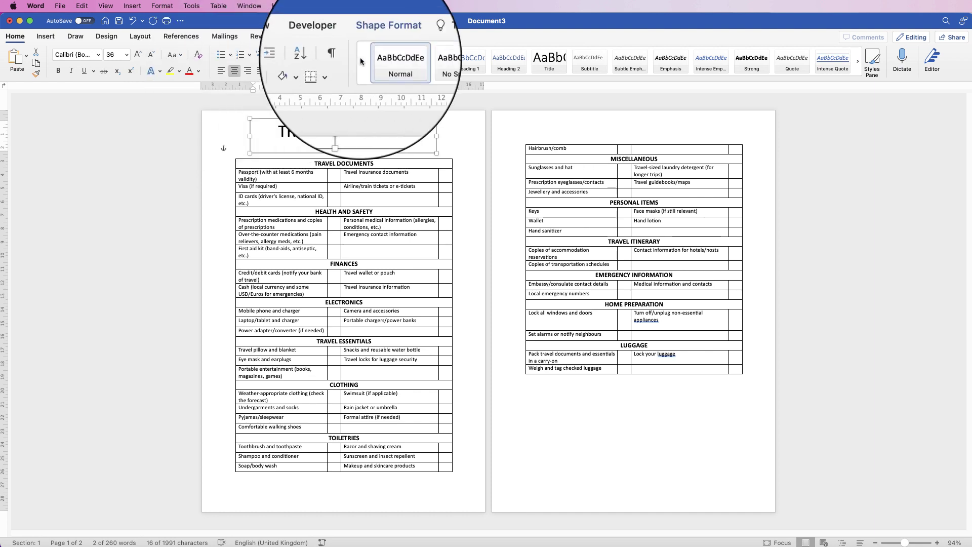
# Align the title text box horizontally to the centre of the margins and reduce its height to about 1.9 cm
pyautogui.click(386, 38)
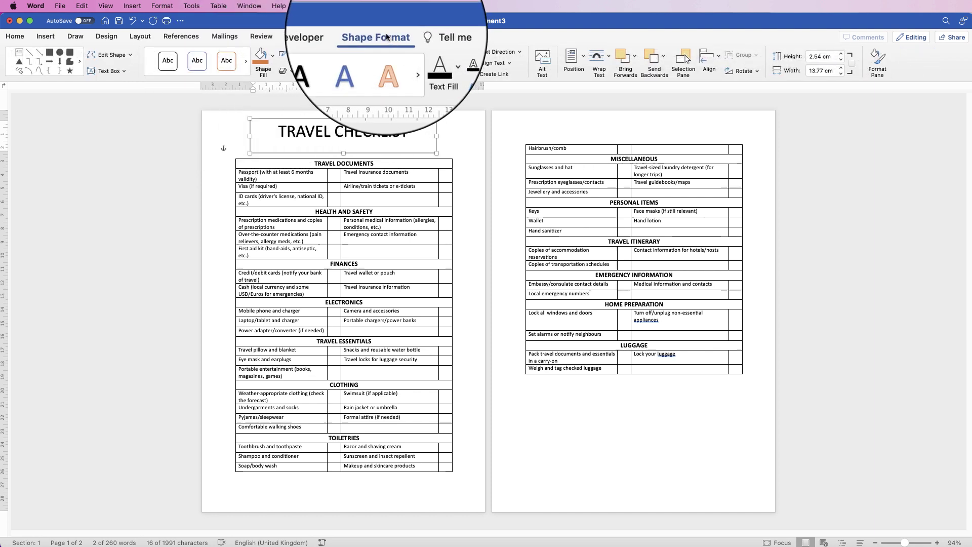
pyautogui.click(719, 60)
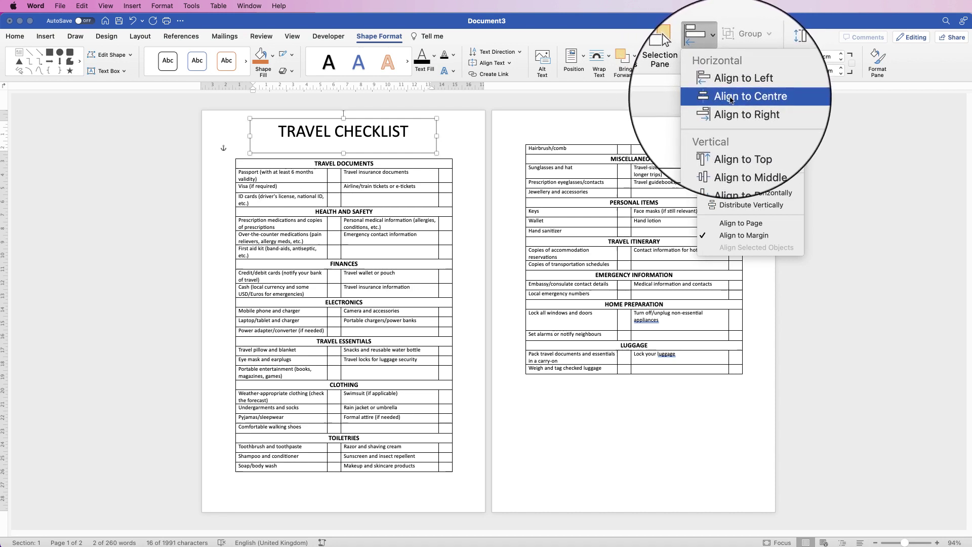
pyautogui.click(730, 98)
pyautogui.moveTo(436, 153); pyautogui.dragTo(436, 144)
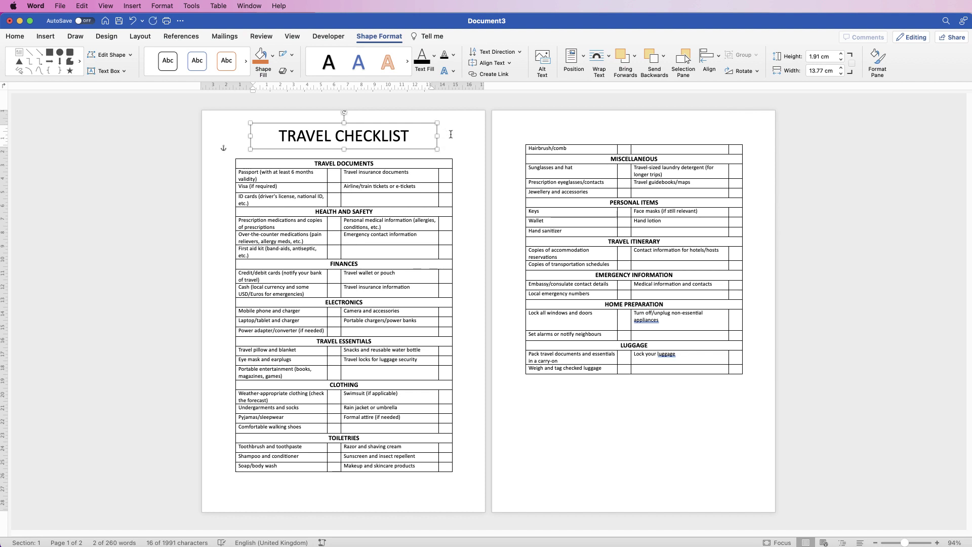
# Underline the TRAVEL CHECKLIST title text and deselect its text box
pyautogui.click(14, 36)
pyautogui.click(84, 70)
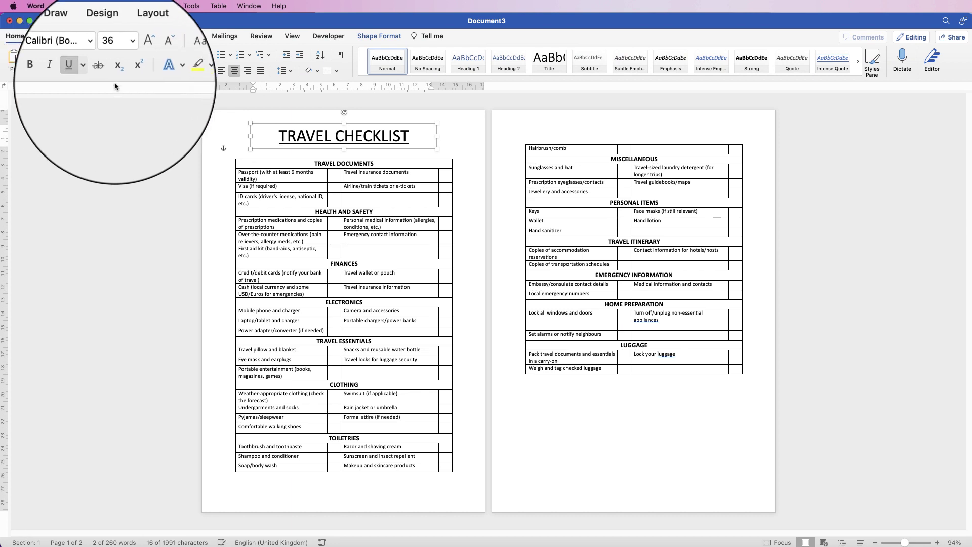
pyautogui.click(459, 270)
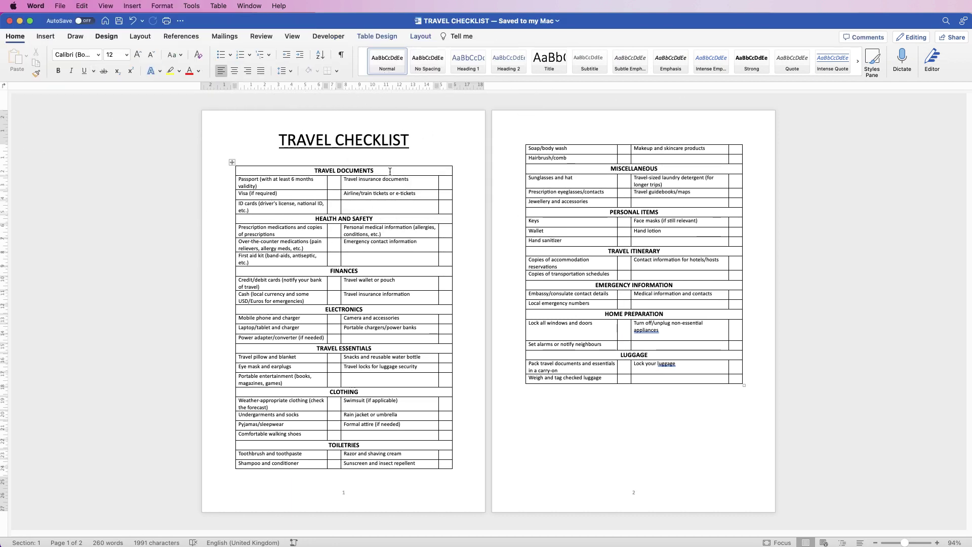
# Shade the TRAVEL DOCUMENTS heading row with a mid-grey theme colour
pyautogui.click(390, 171)
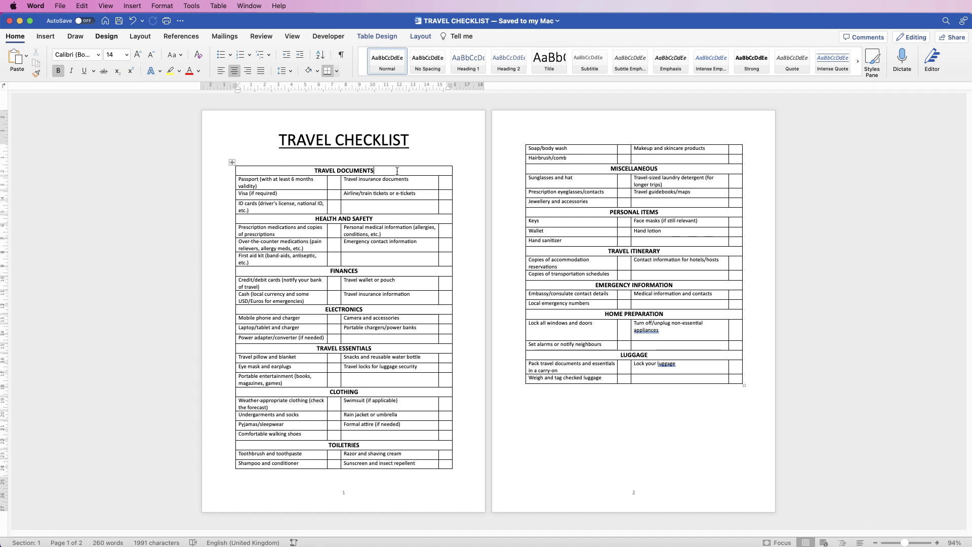
pyautogui.click(377, 36)
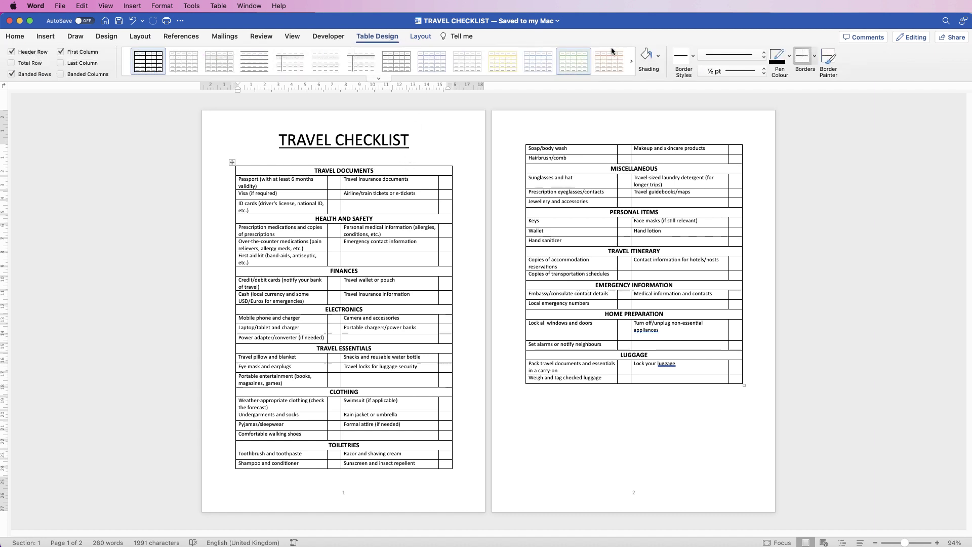
pyautogui.click(658, 56)
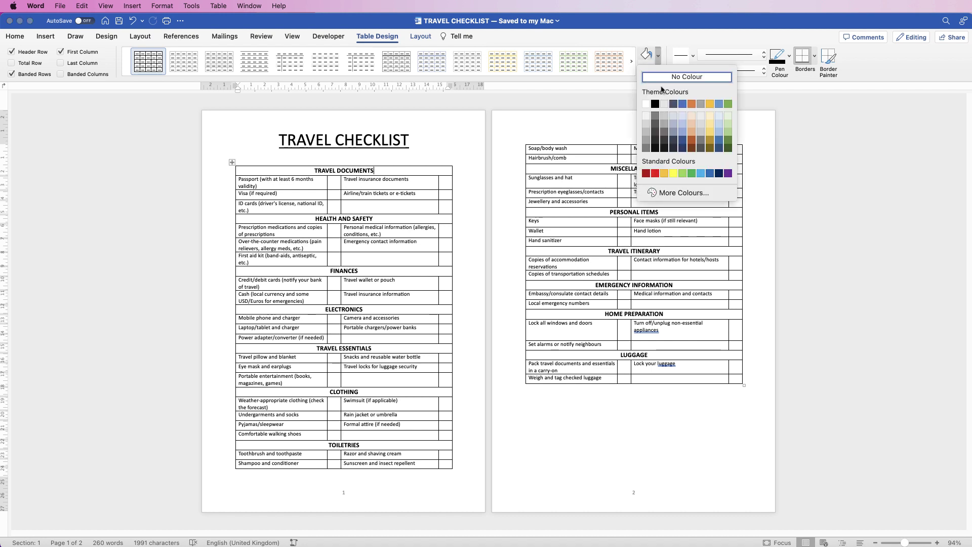
pyautogui.click(645, 133)
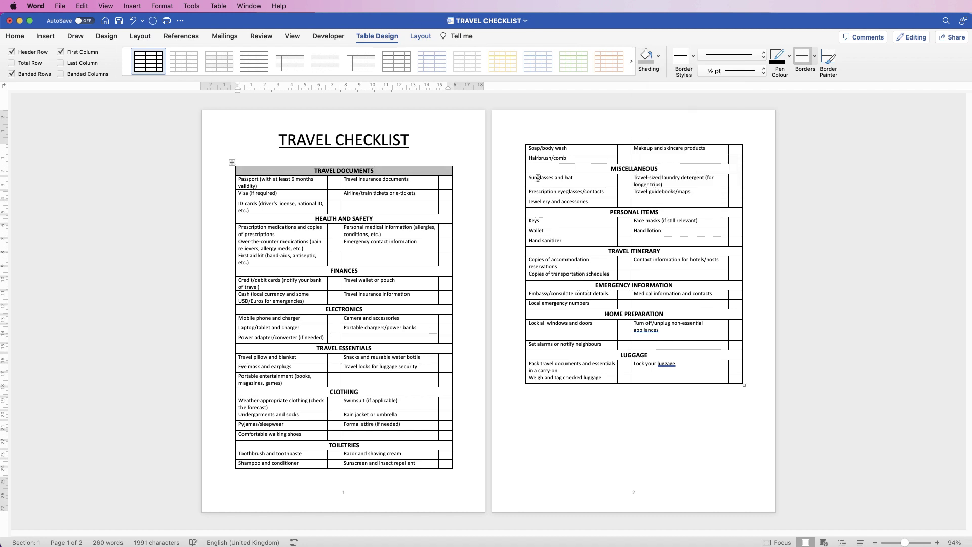
# Apply the same grey shading to the heading rows from HEALTH AND SAFETY through TOILETRIES on the first page
pyautogui.click(646, 55)
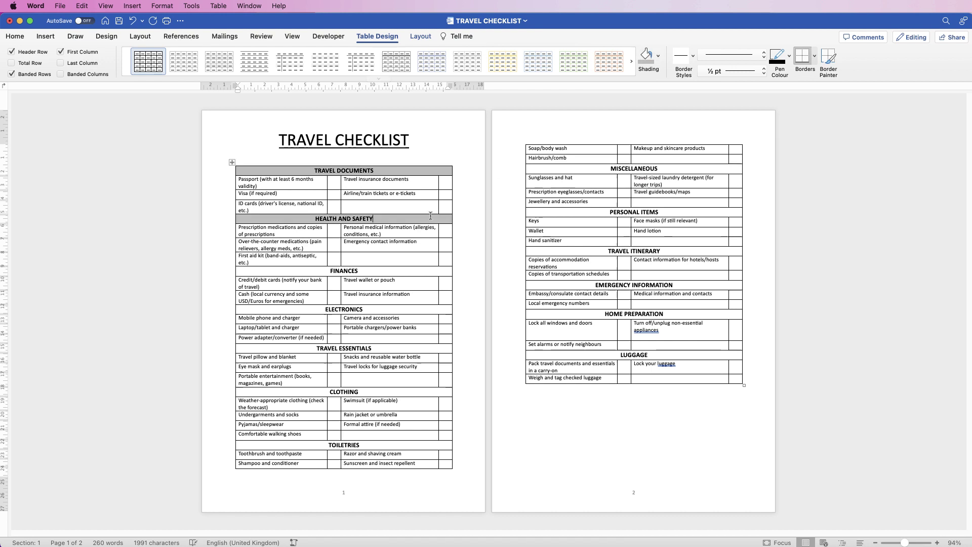
pyautogui.click(642, 70)
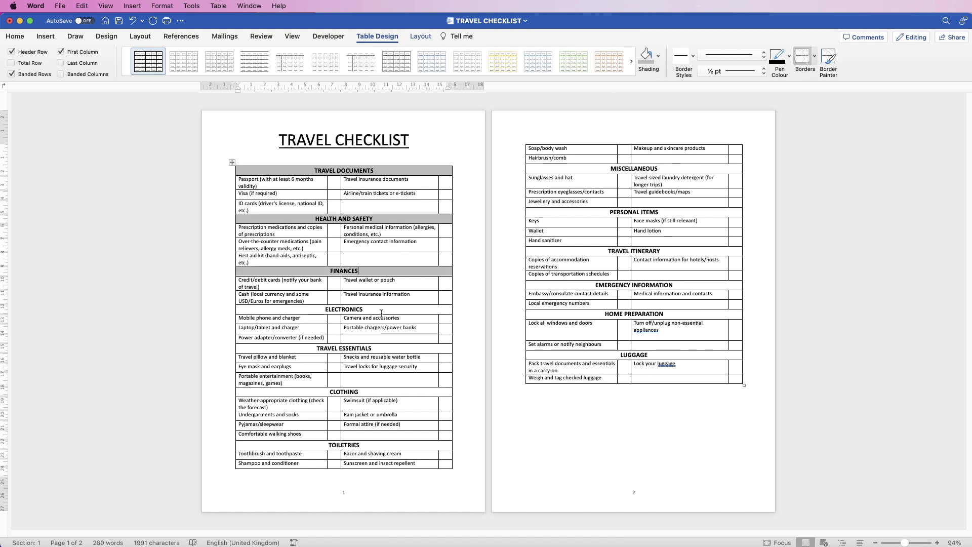
pyautogui.click(646, 55)
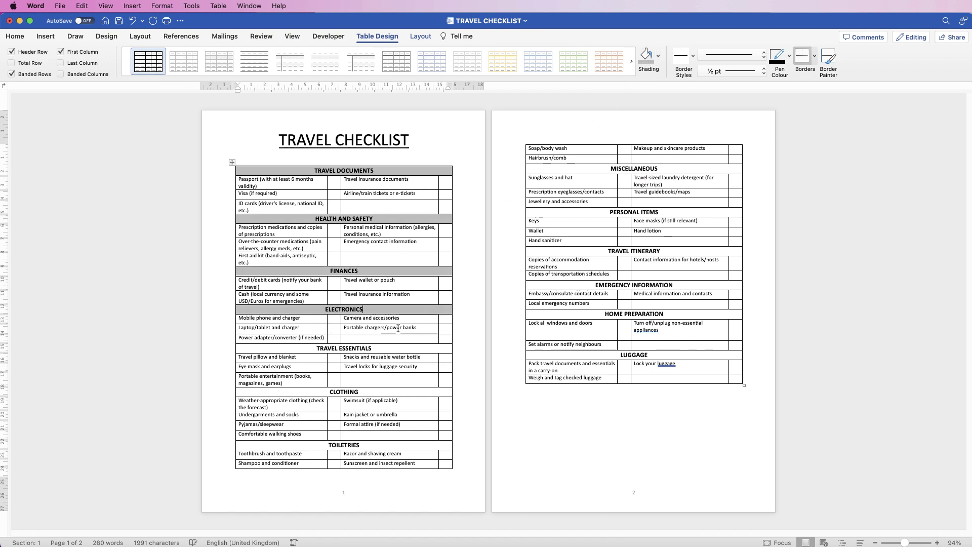
pyautogui.click(384, 348)
pyautogui.click(646, 56)
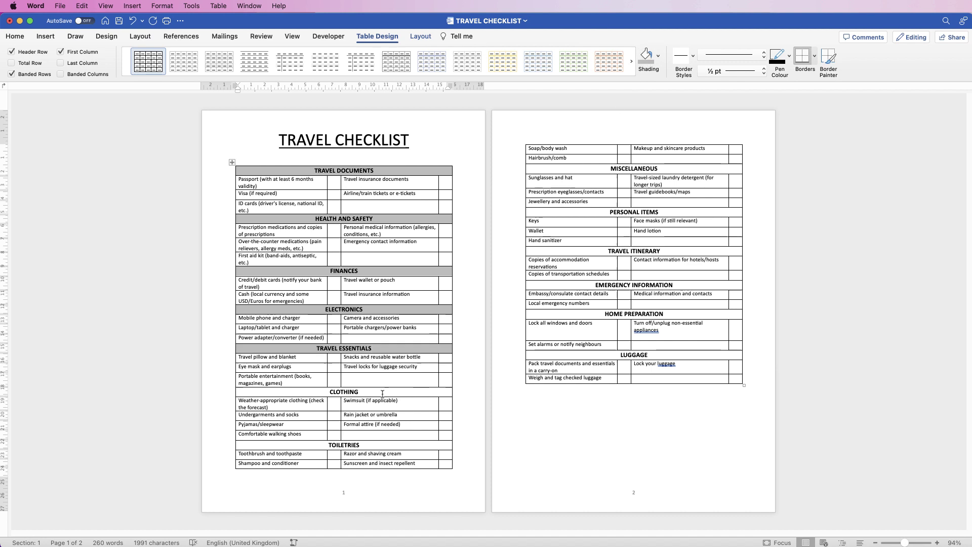
pyautogui.click(383, 393)
pyautogui.click(646, 56)
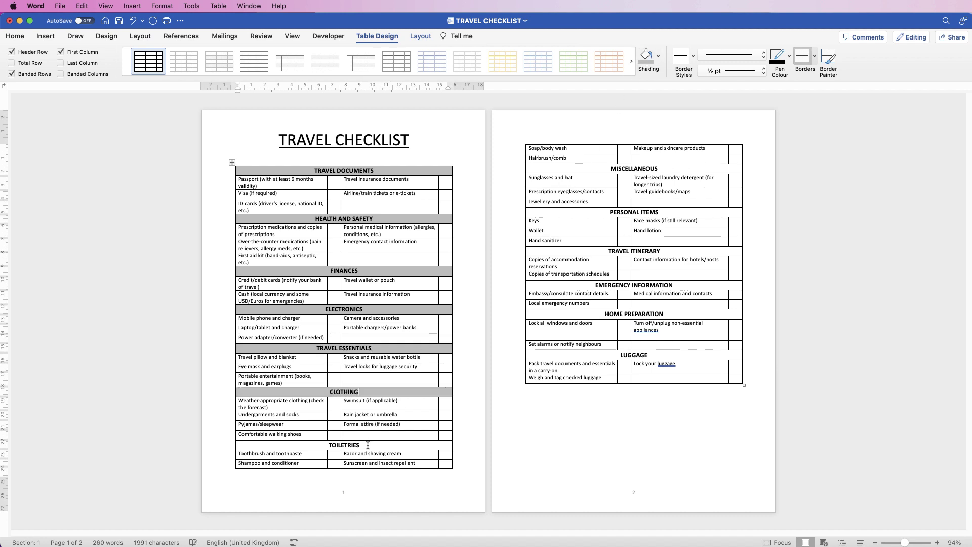
pyautogui.click(646, 55)
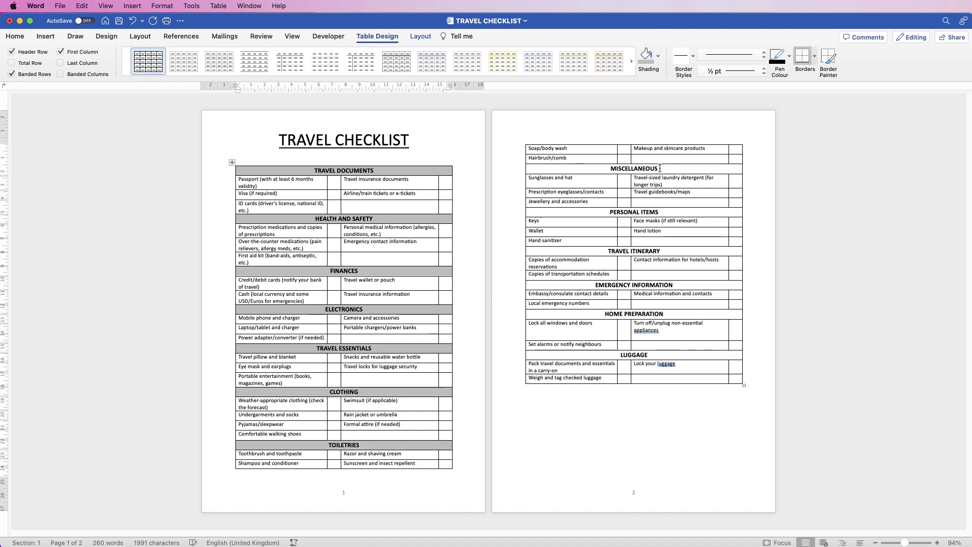
# Apply the same grey shading to the heading rows on the second page, from MISCELLANEOUS through LUGGAGE
pyautogui.click(660, 169)
pyautogui.click(646, 55)
pyautogui.click(670, 211)
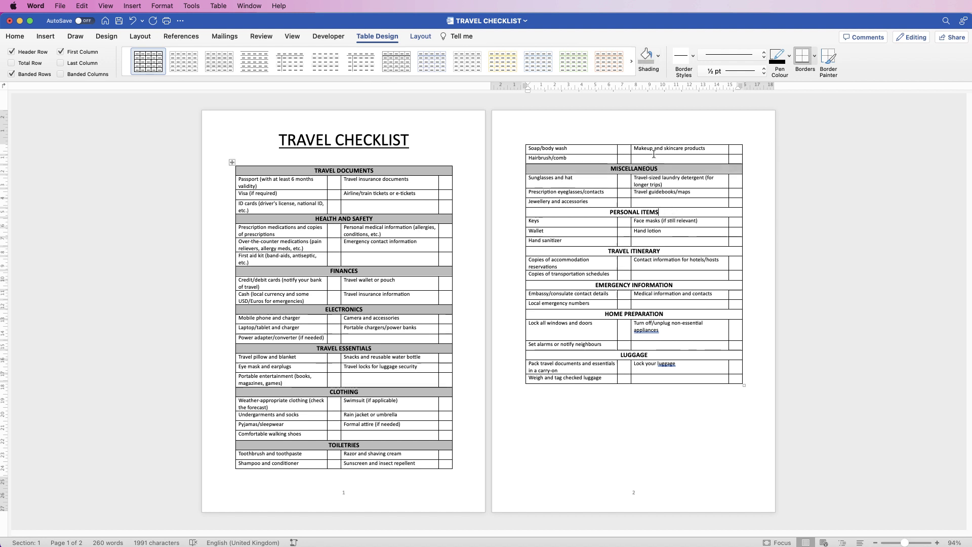
pyautogui.click(646, 55)
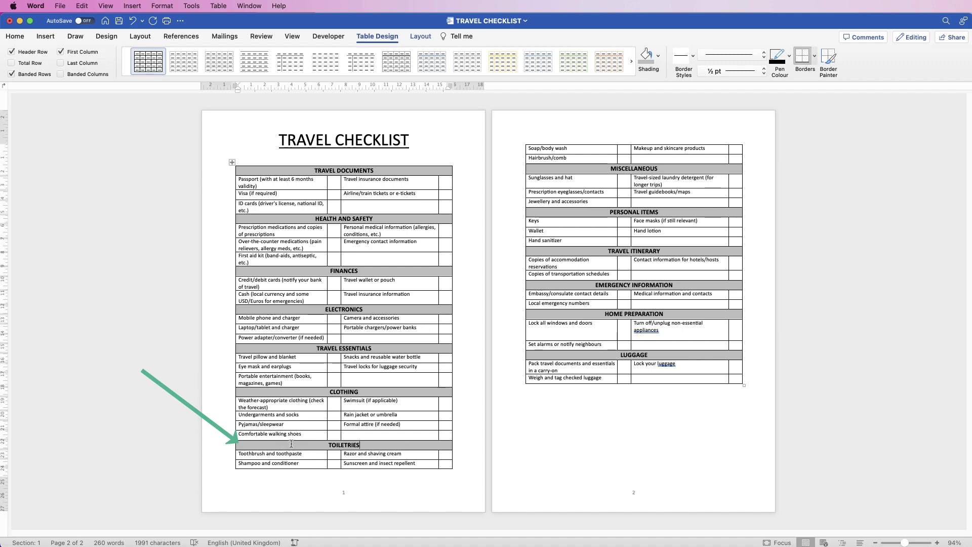
# Split the table above the TOILETRIES row and add blank lines to start that part on page two, level with the first page's table
pyautogui.click(421, 36)
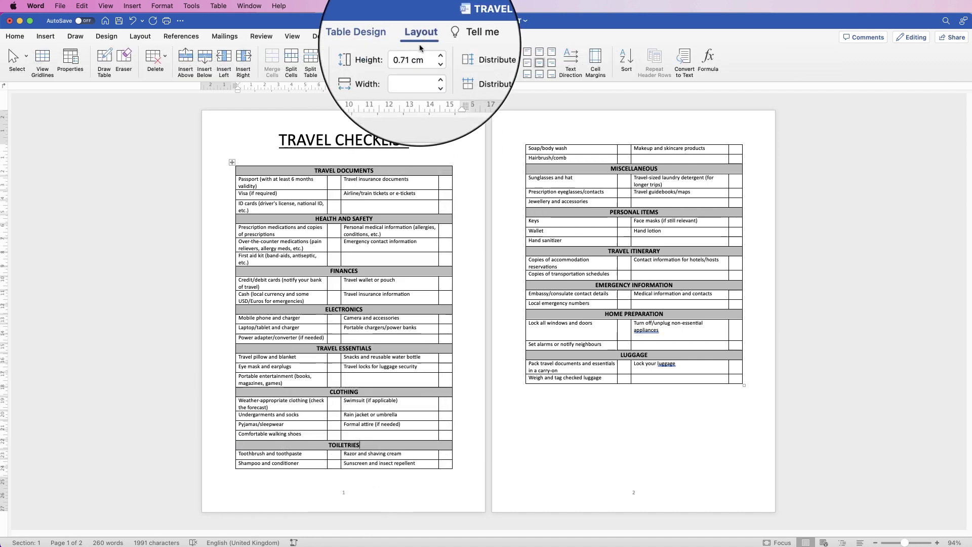
pyautogui.click(310, 58)
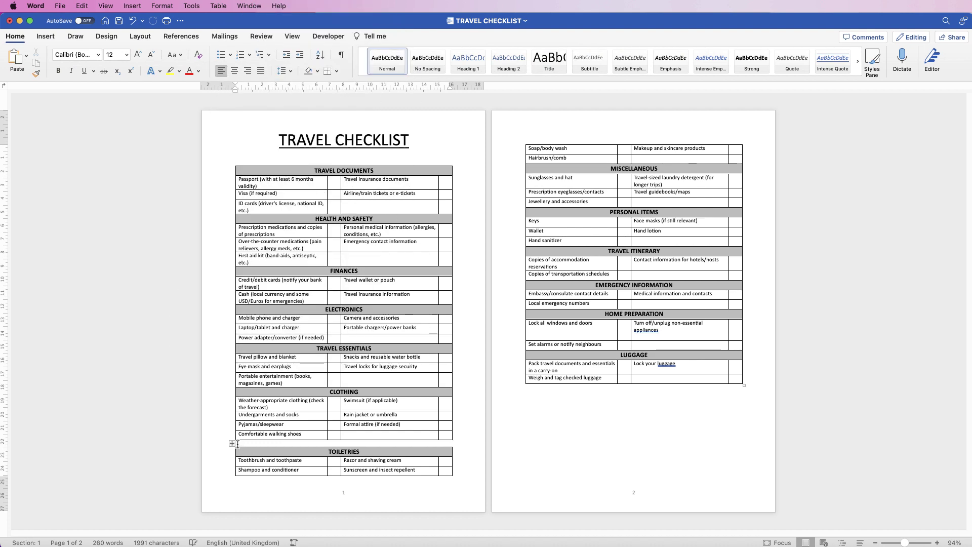
pyautogui.press('Return')
pyautogui.press('Return')
pyautogui.press('Return')
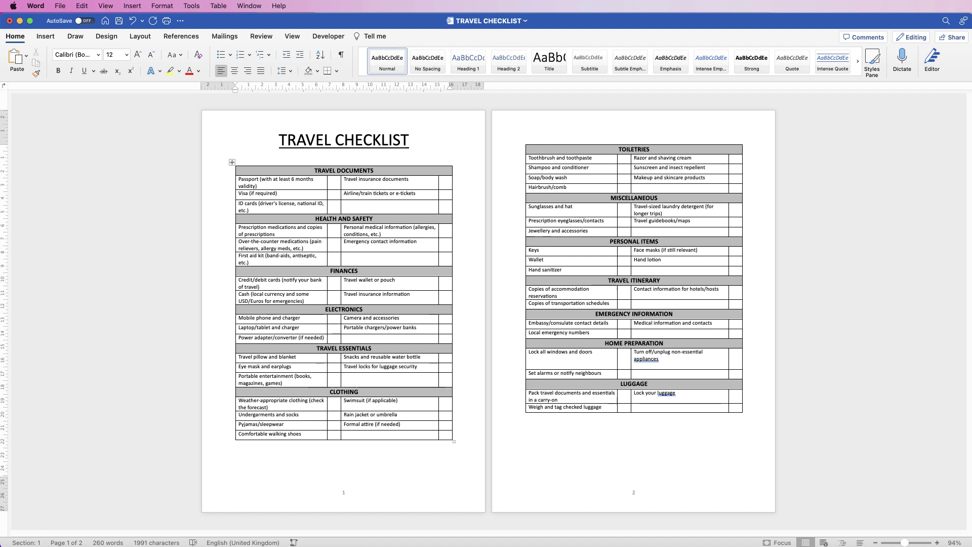
pyautogui.press('Return')
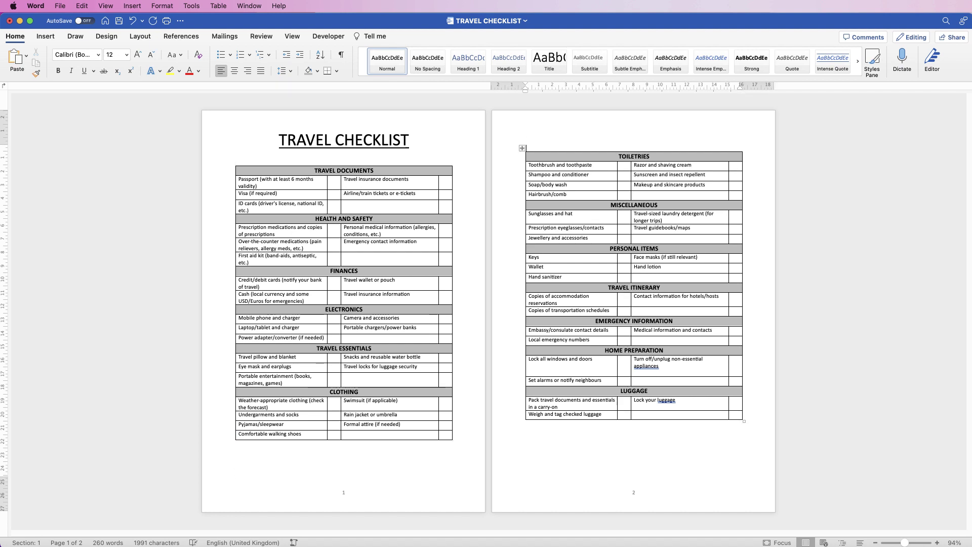
pyautogui.press('Return')
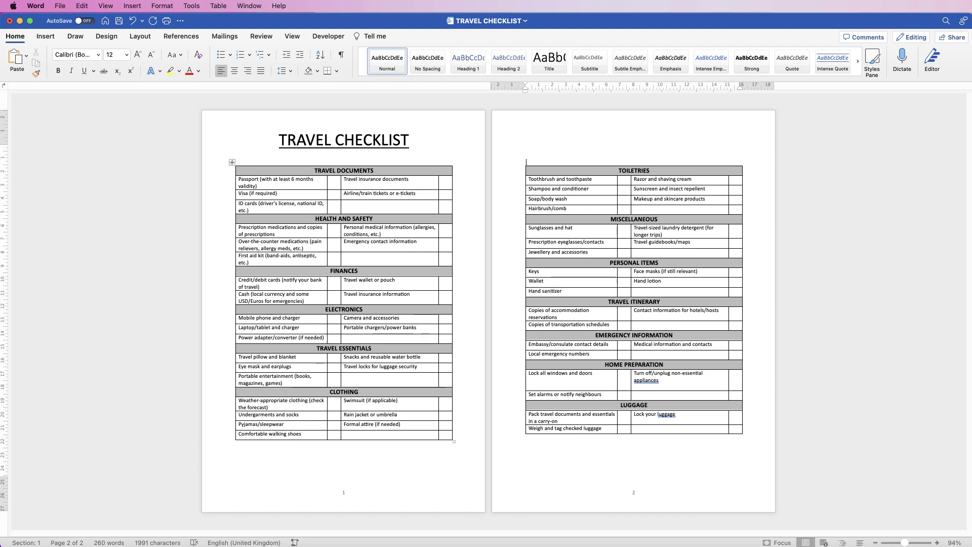
# Look through the Save As file formats, including PDF, and leave without saving
pyautogui.click(60, 6)
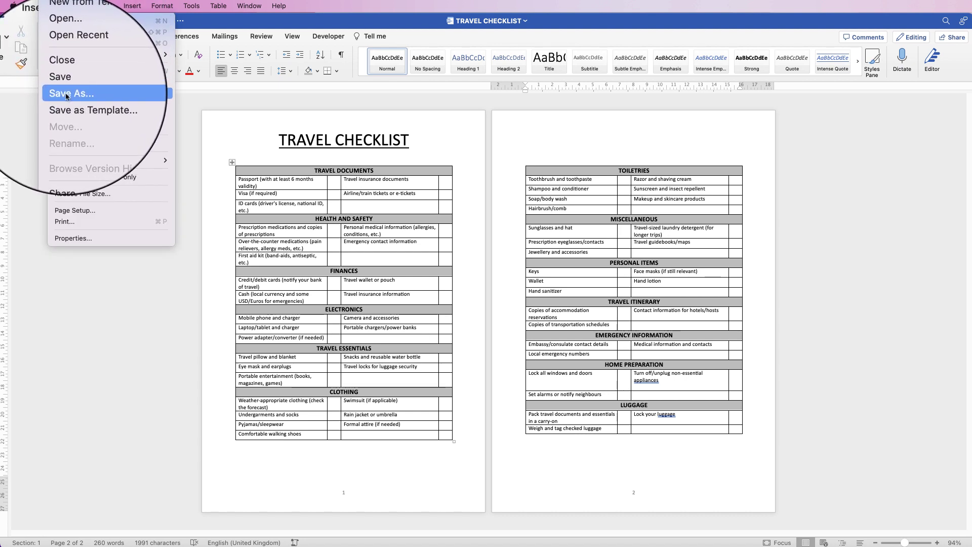
pyautogui.click(68, 94)
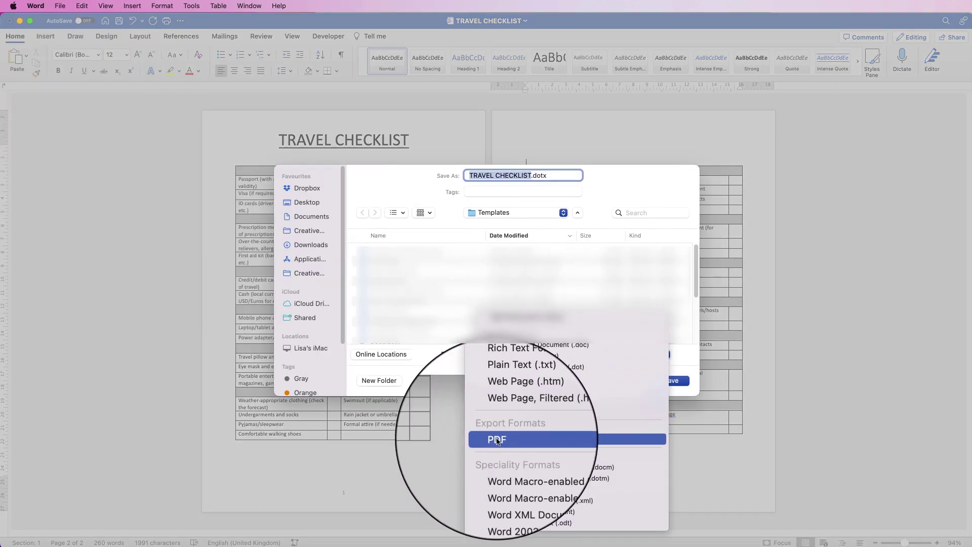
pyautogui.click(678, 456)
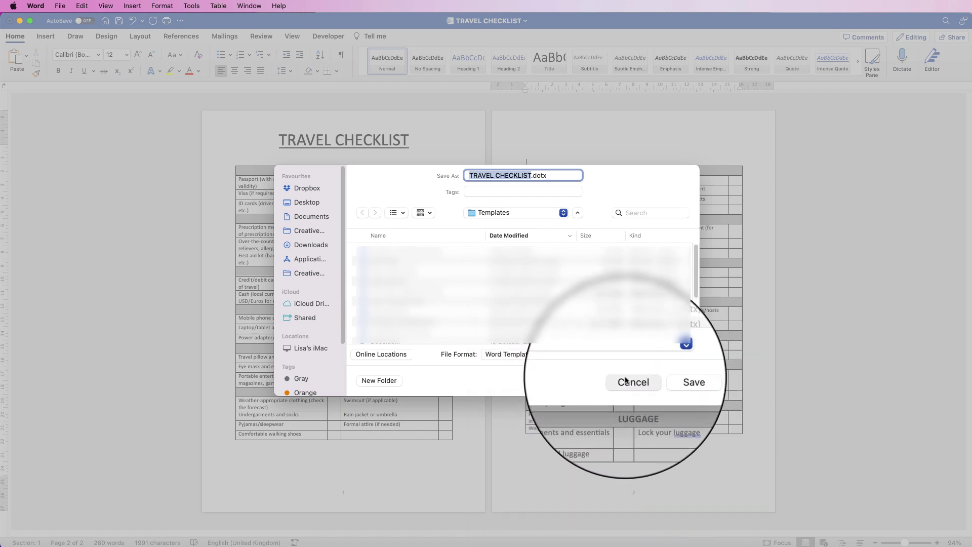
pyautogui.click(664, 382)
# Review the Save as Template settings, checking the Templates folder and the .dotx file format, and leave without saving
pyautogui.click(60, 6)
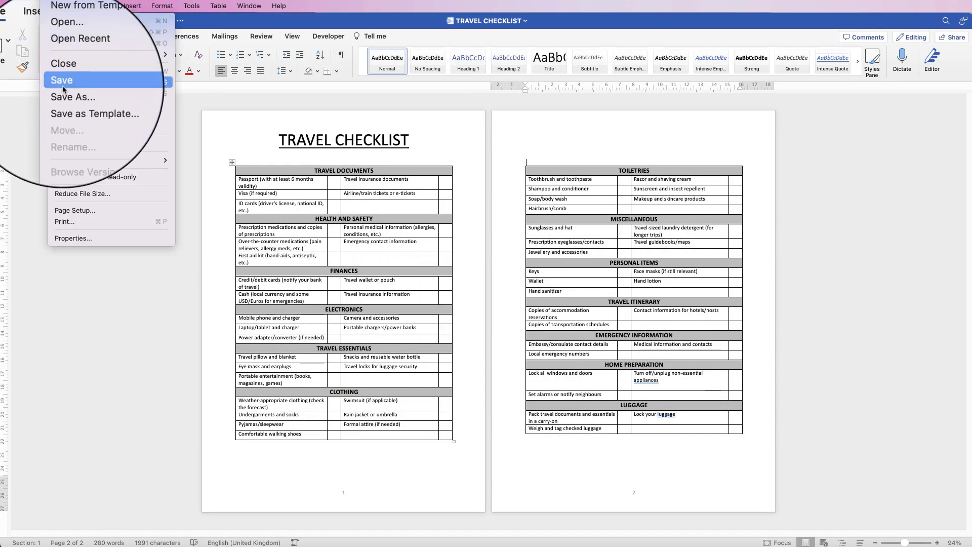
pyautogui.click(66, 107)
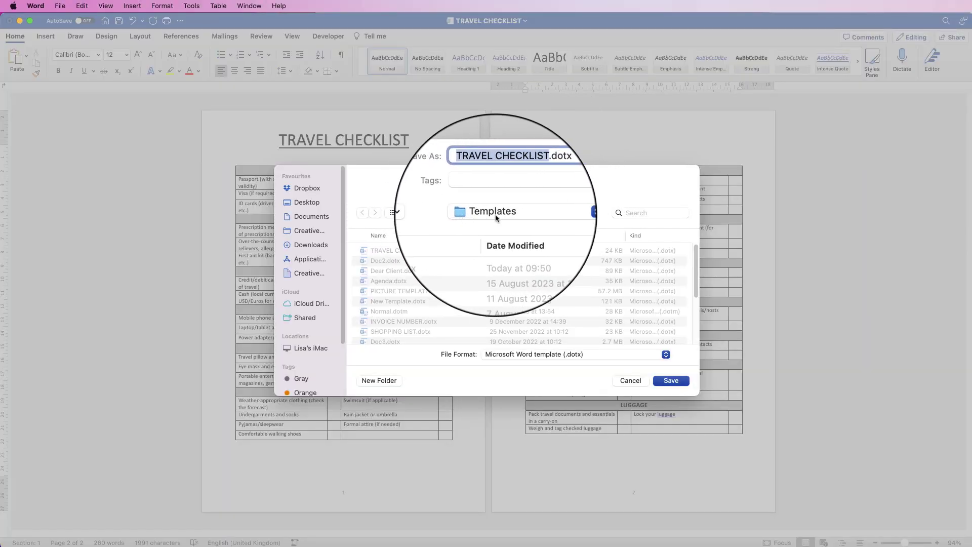
pyautogui.click(520, 216)
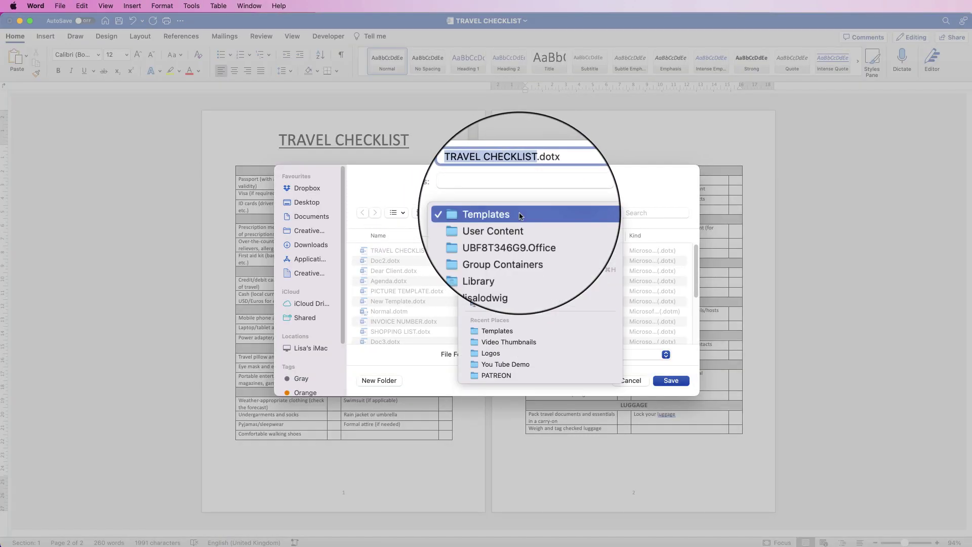
pyautogui.click(495, 228)
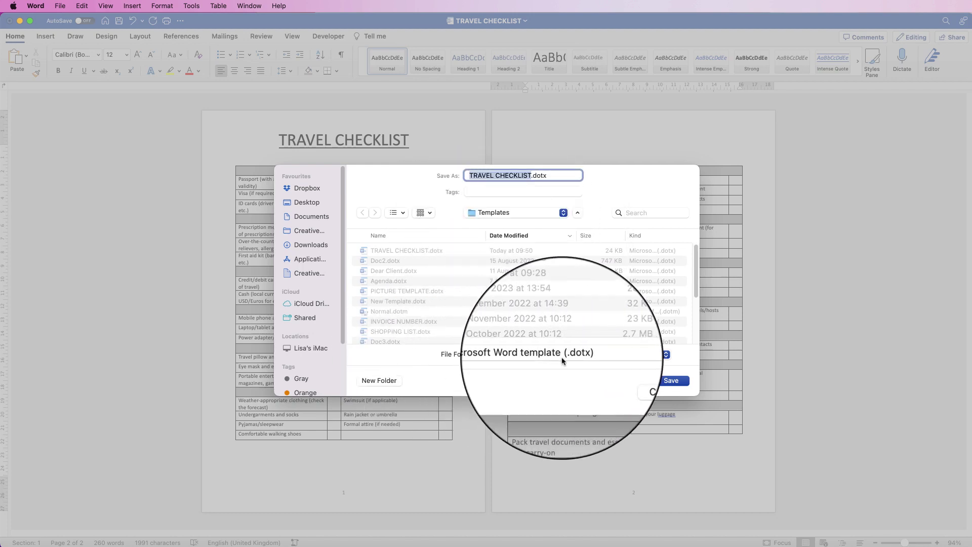
pyautogui.click(582, 357)
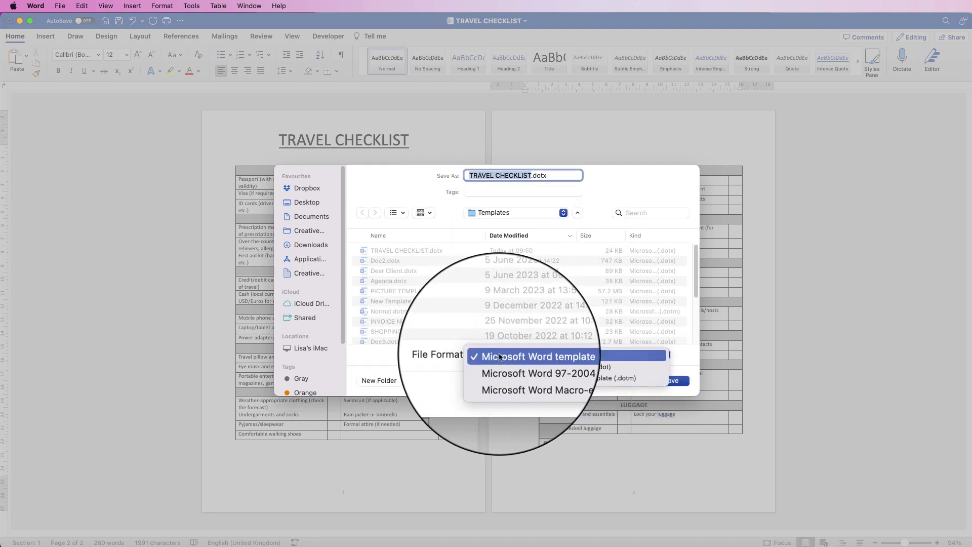
pyautogui.click(426, 358)
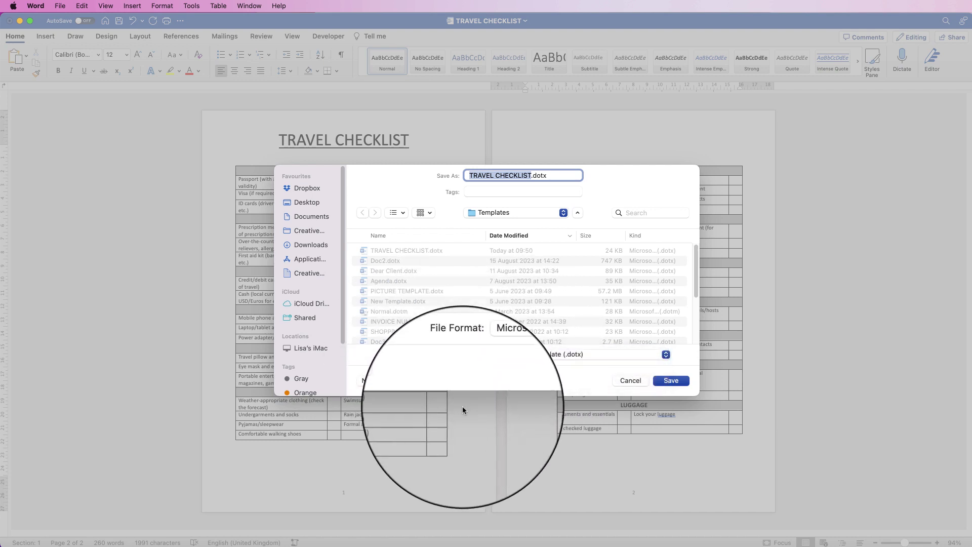
pyautogui.click(630, 381)
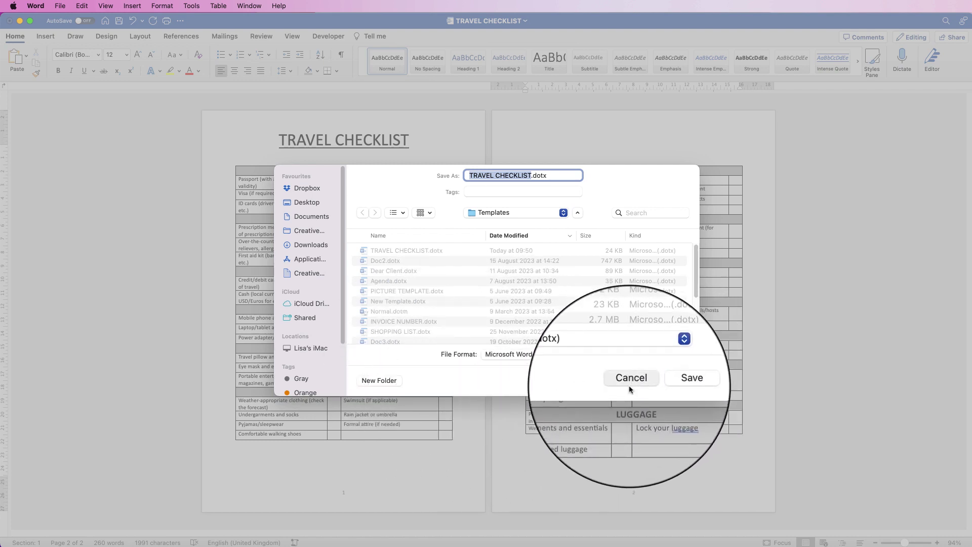
# Look for the TRAVEL CHECKLIST template among the personal templates and return to the document
pyautogui.click(106, 22)
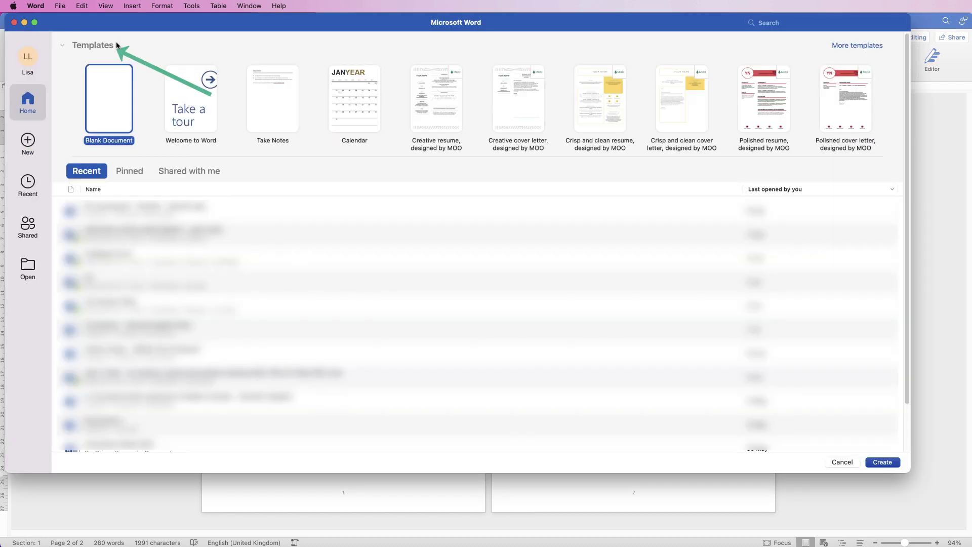
pyautogui.click(878, 49)
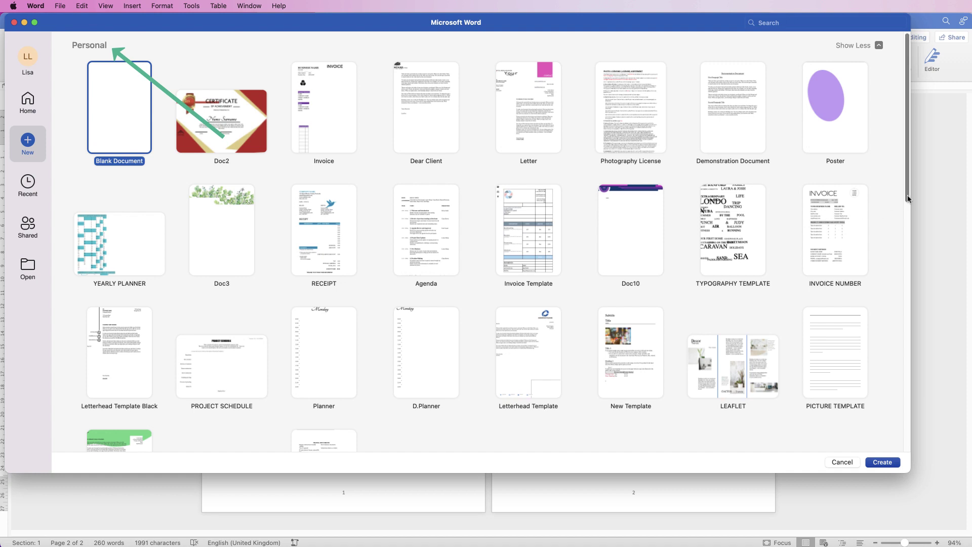
pyautogui.scroll(-5, 899, 210)
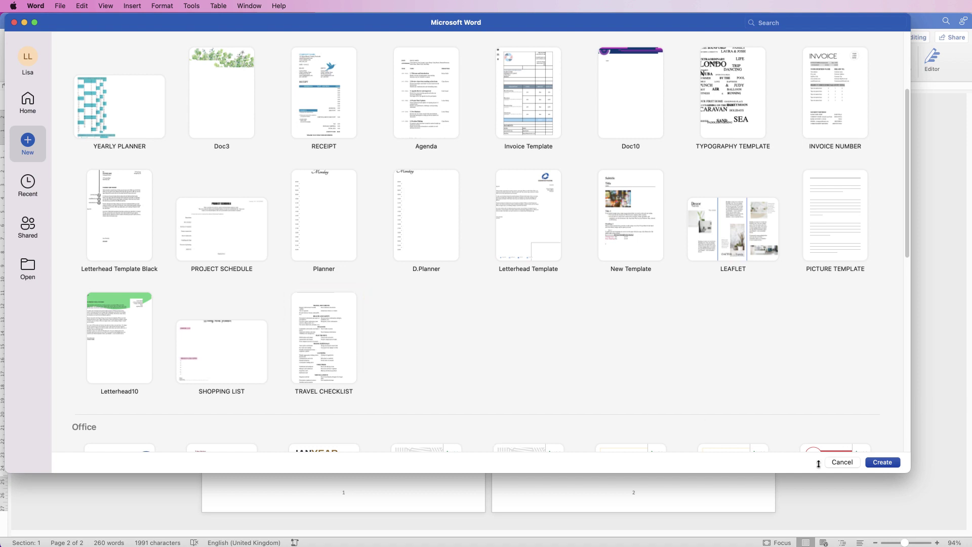
pyautogui.click(842, 462)
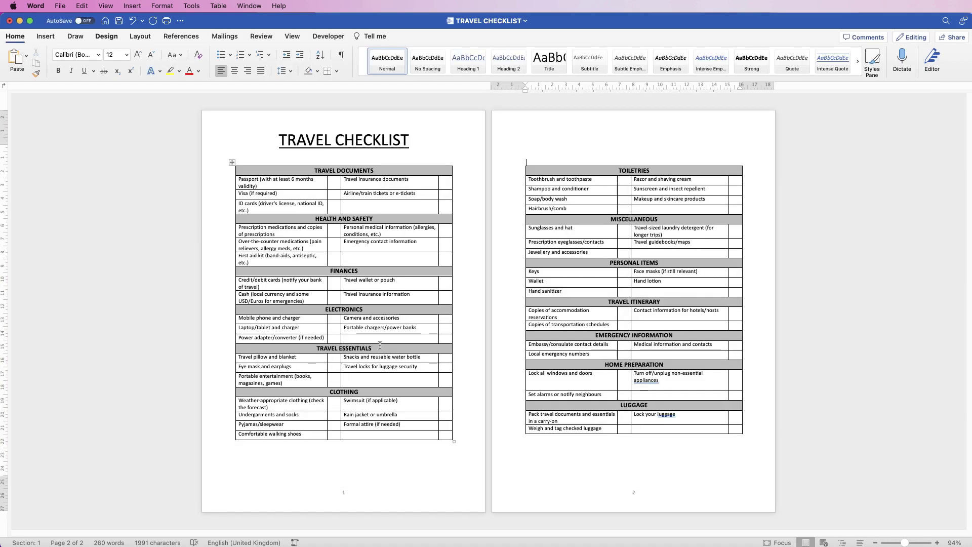